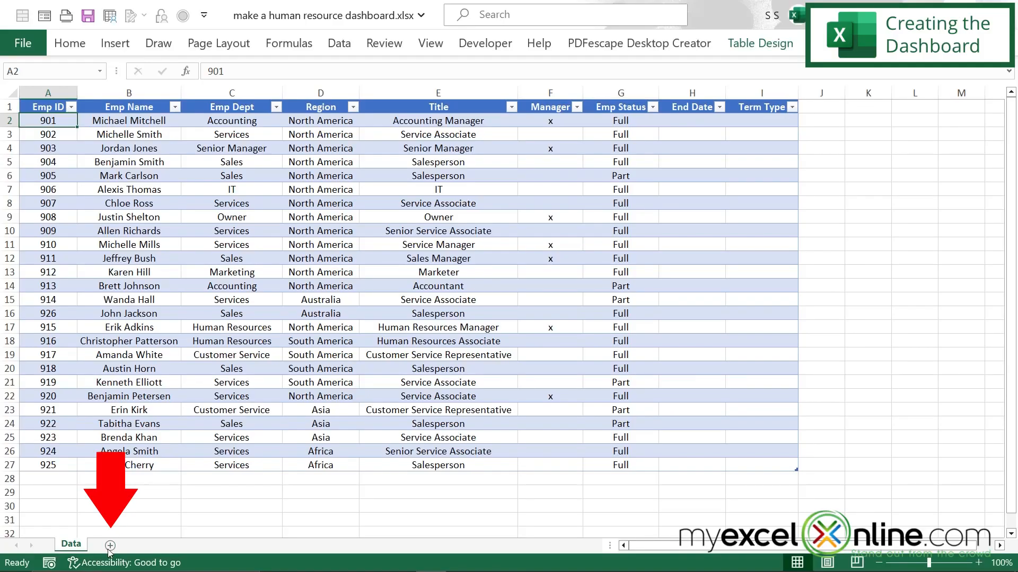
Step: Add a new worksheet named Dashboard and place it before the Data sheet
{"action": "left_click", "coordinate": [110, 546]}
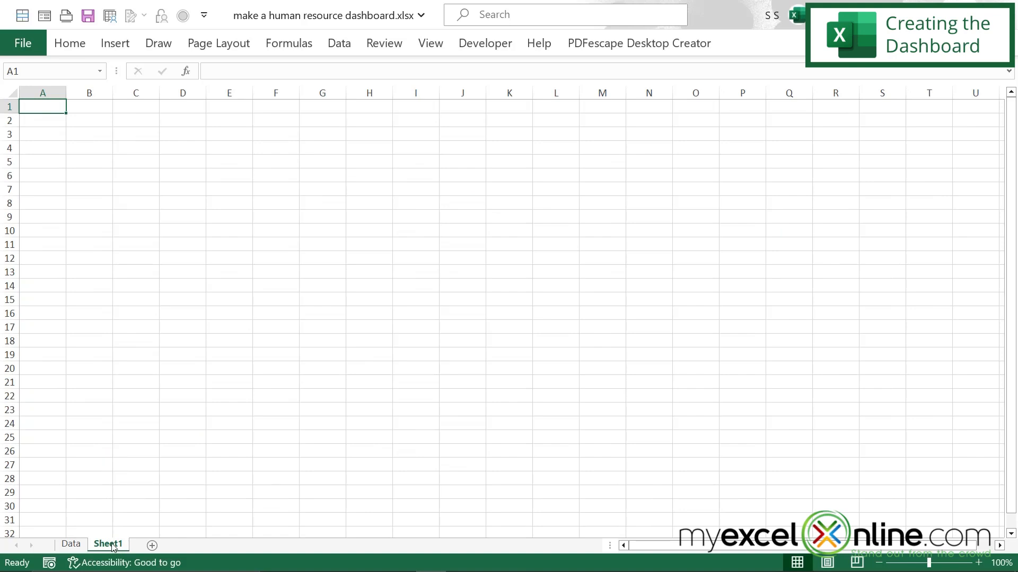
{"action": "type", "text": "Dashboard"}
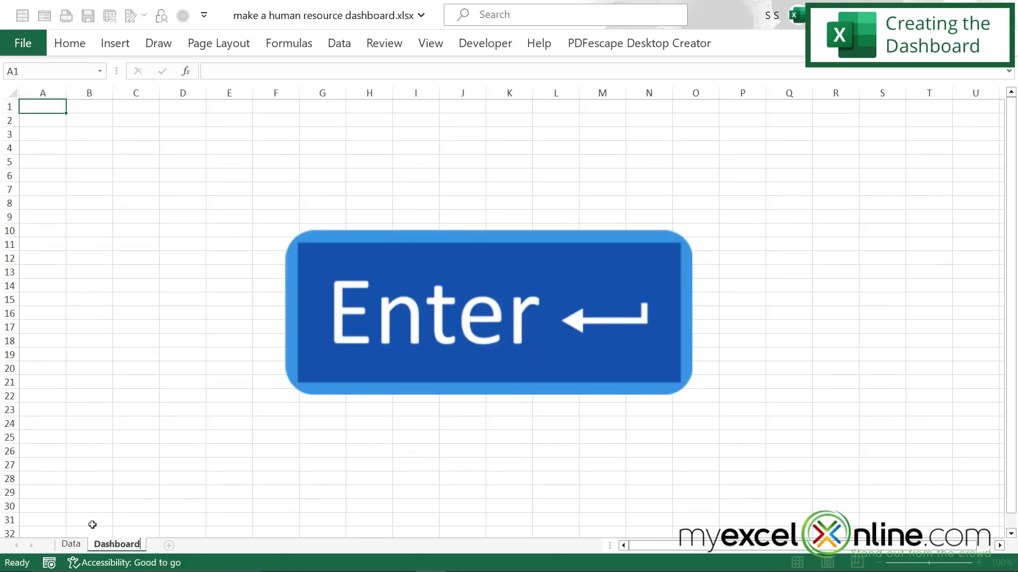
{"action": "key", "text": "Return"}
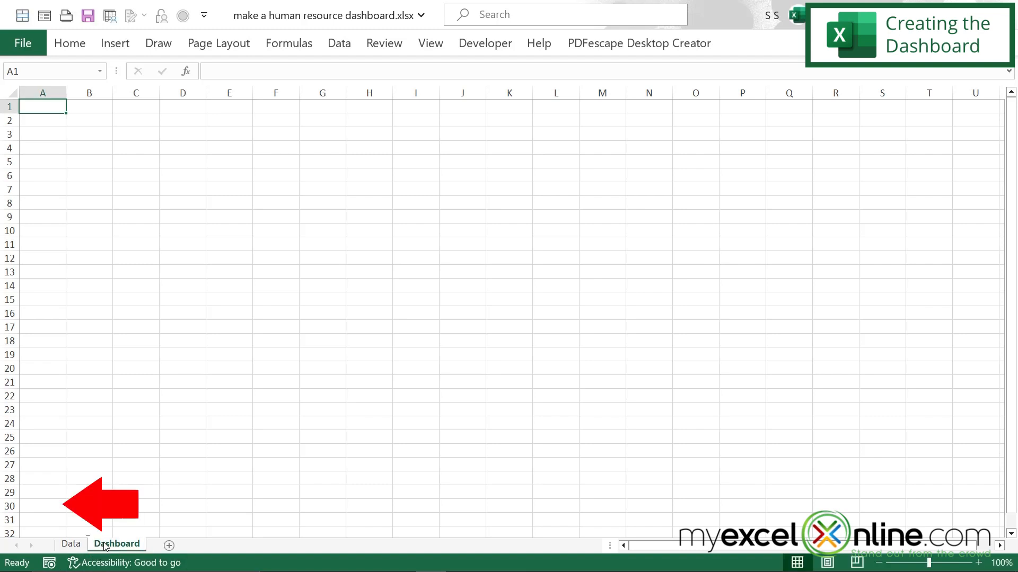
{"action": "left_click_drag", "start_coordinate": [105, 546], "coordinate": [63, 544]}
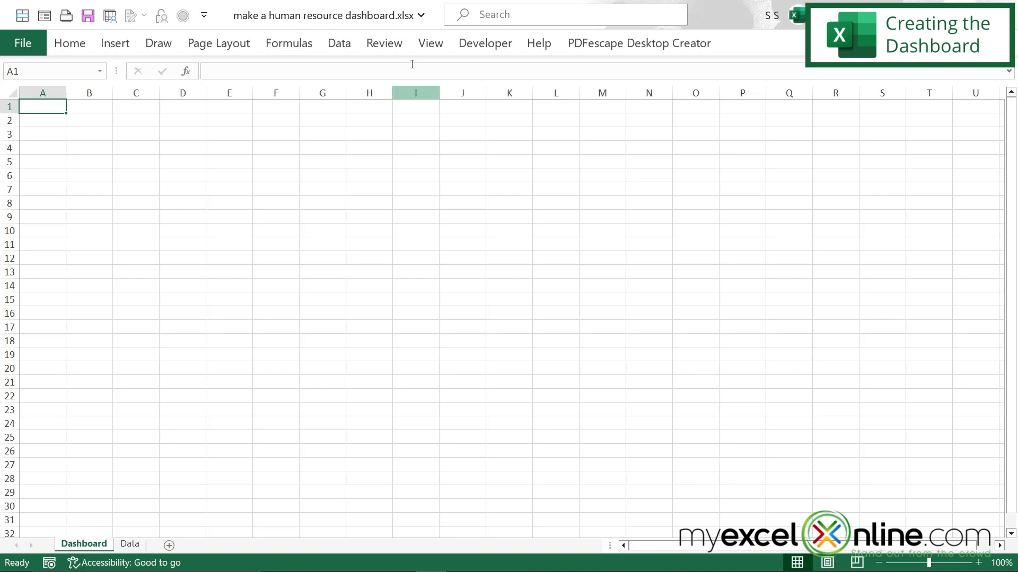
Step: Hide the gridlines and the row and column headings on the Dashboard sheet
{"action": "left_click", "coordinate": [428, 44]}
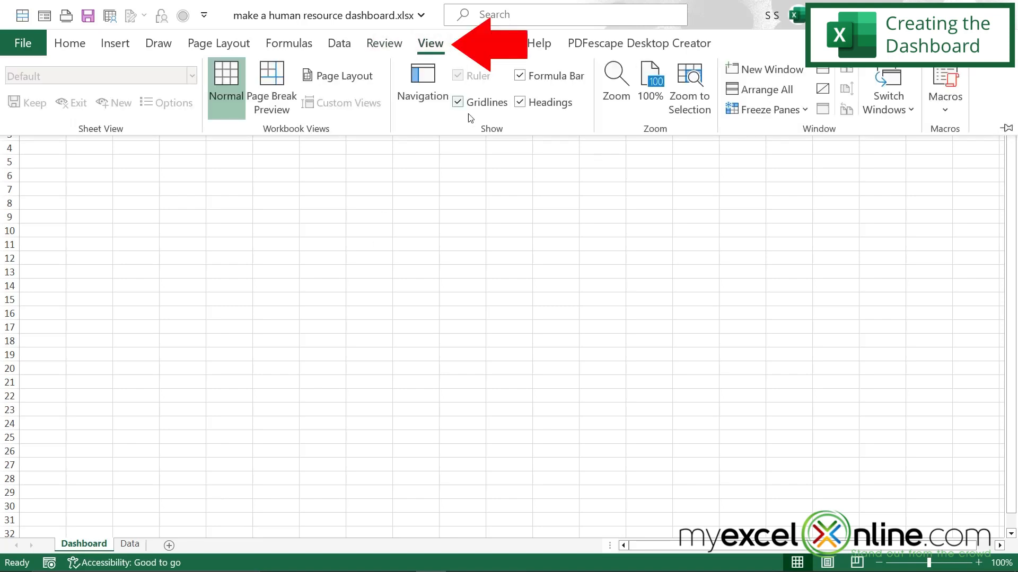
{"action": "left_click", "coordinate": [458, 102]}
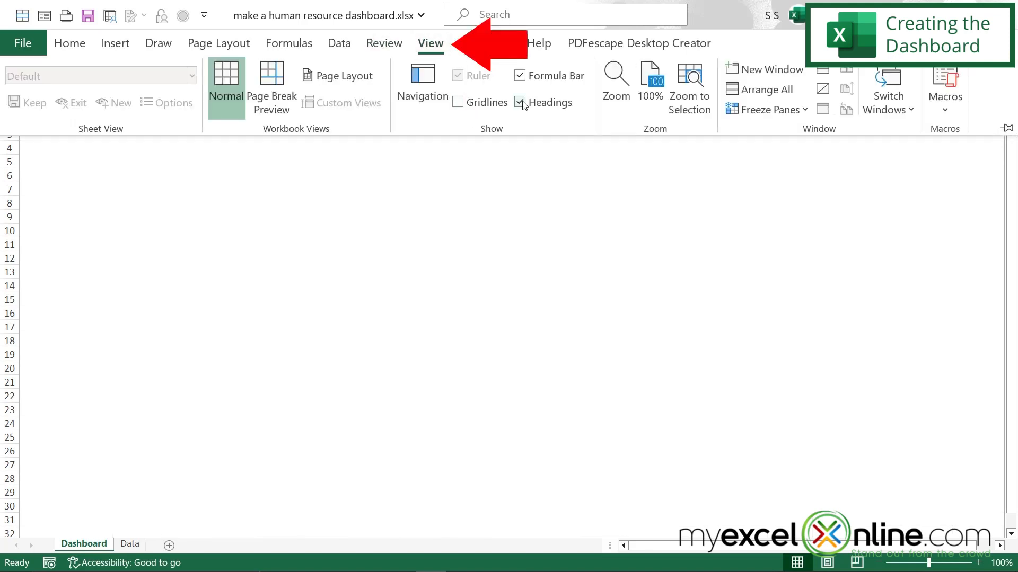
{"action": "left_click", "coordinate": [520, 102]}
{"action": "left_click", "coordinate": [508, 235]}
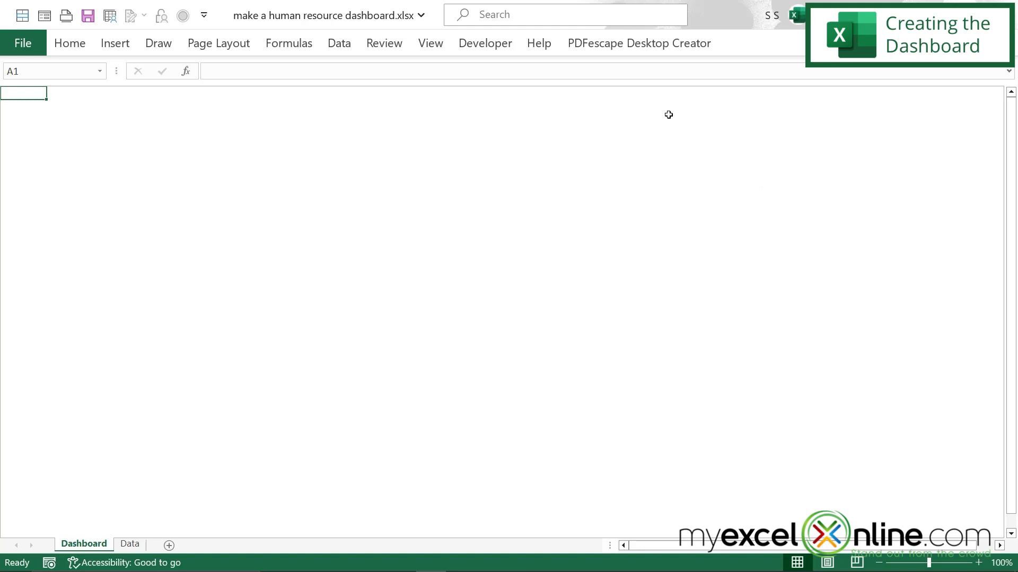
{"action": "left_click", "coordinate": [432, 45]}
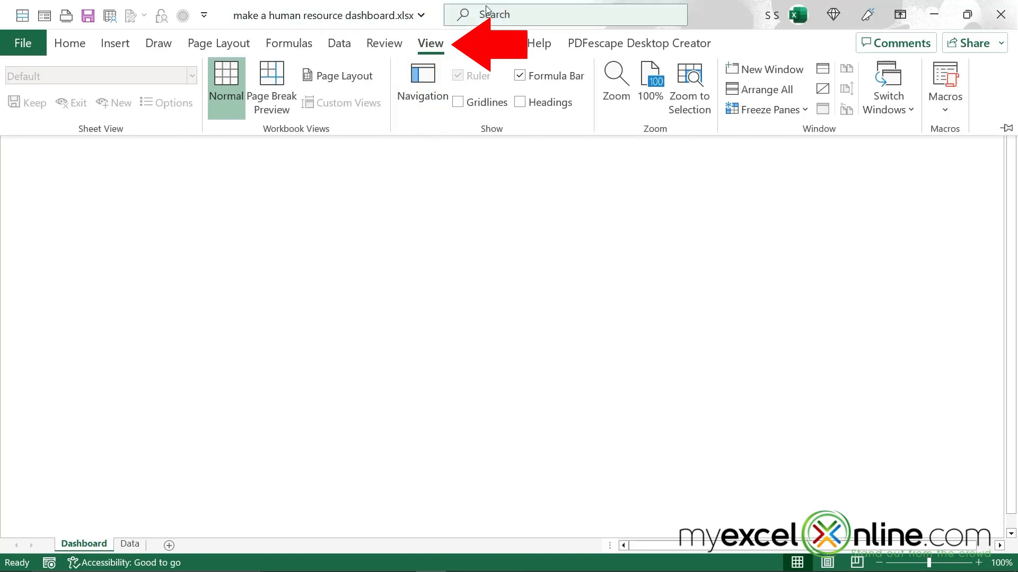
{"action": "left_click", "coordinate": [1008, 128]}
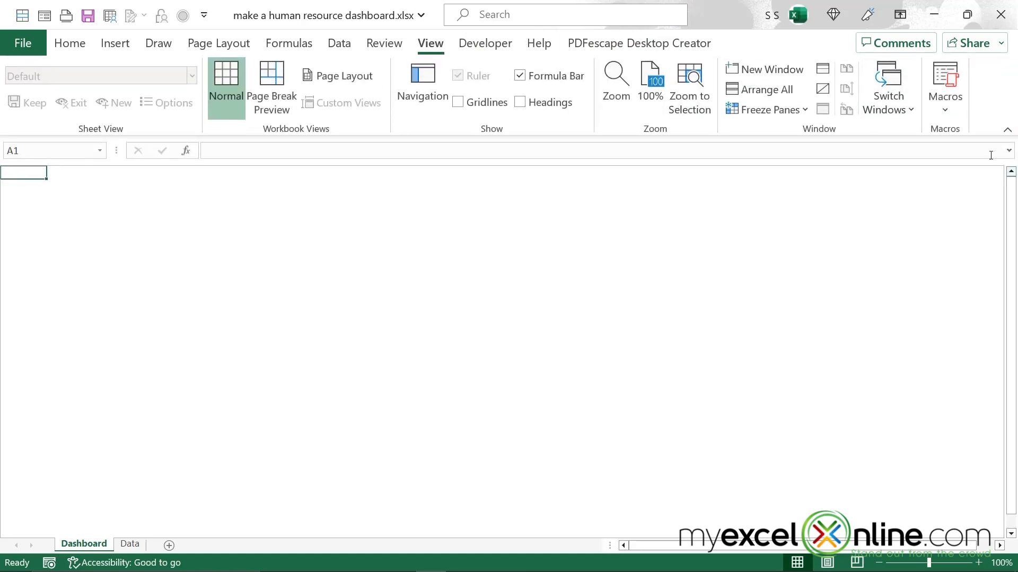
{"action": "left_click", "coordinate": [1007, 131]}
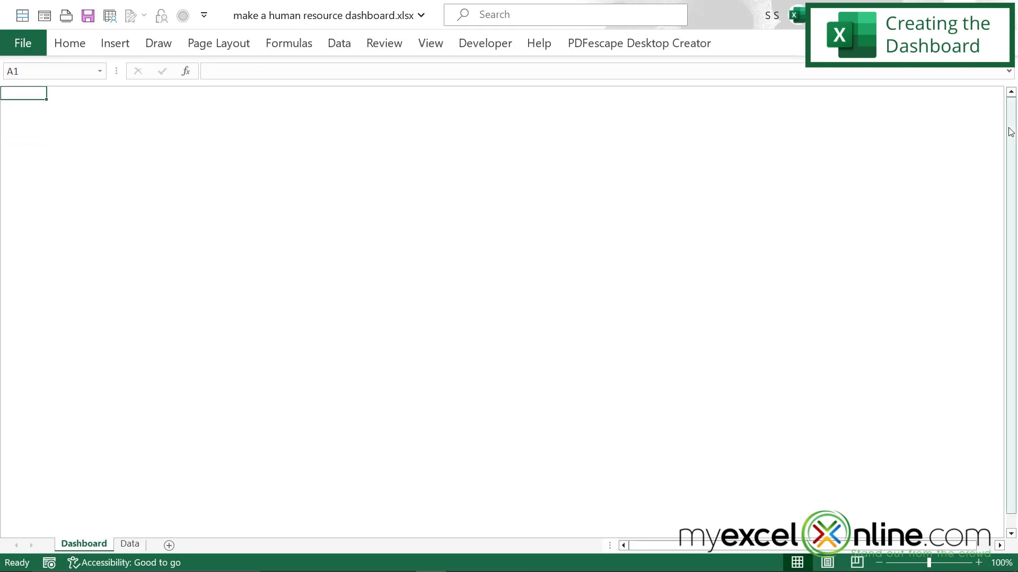
{"action": "left_click", "coordinate": [339, 44]}
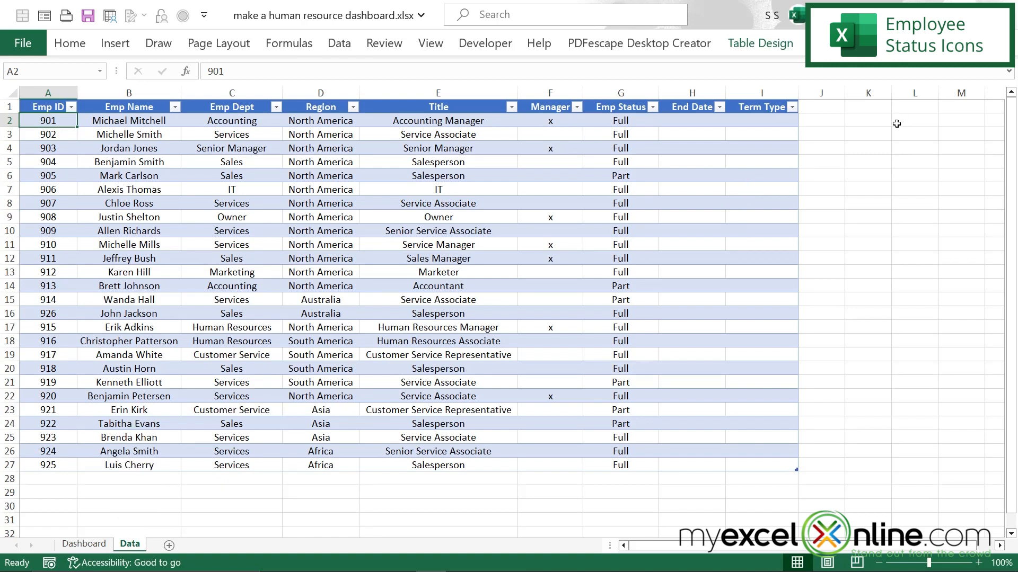
Step: Insert a PivotTable at cell K2 of the Data sheet, using columns A through I of that sheet as the source
{"action": "left_click", "coordinate": [877, 119]}
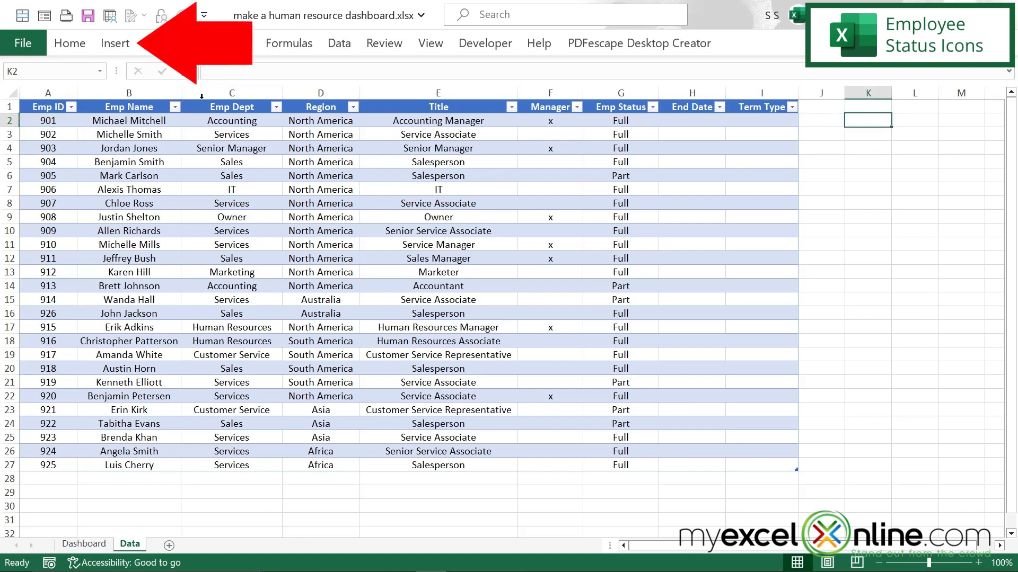
{"action": "left_click", "coordinate": [116, 46]}
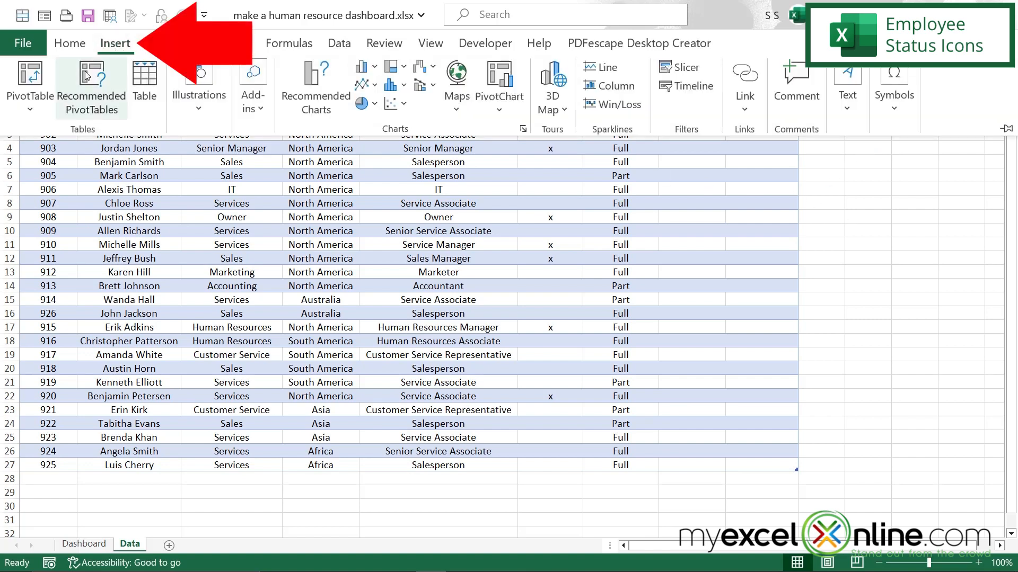
{"action": "left_click", "coordinate": [31, 77]}
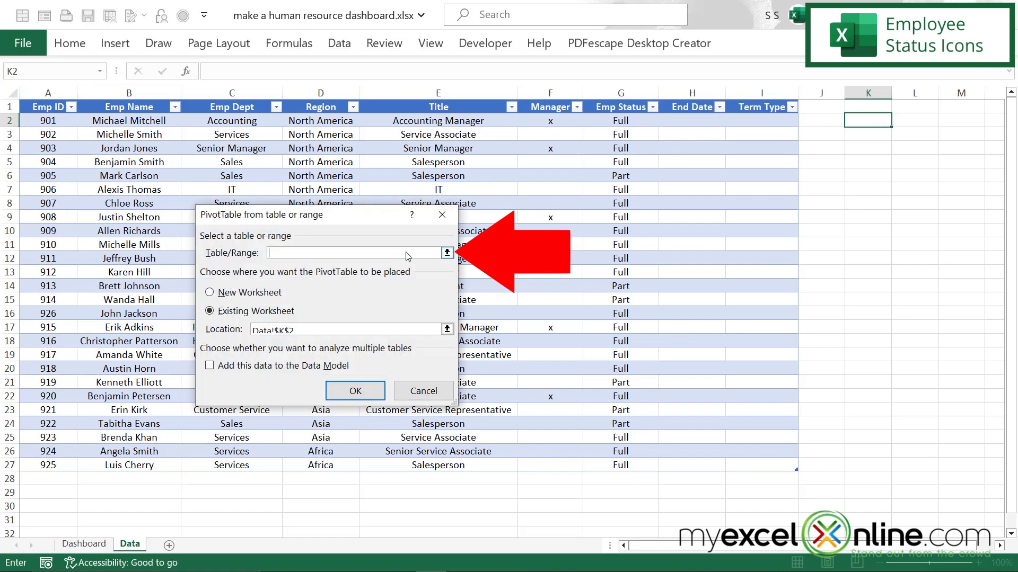
{"action": "left_click", "coordinate": [448, 255]}
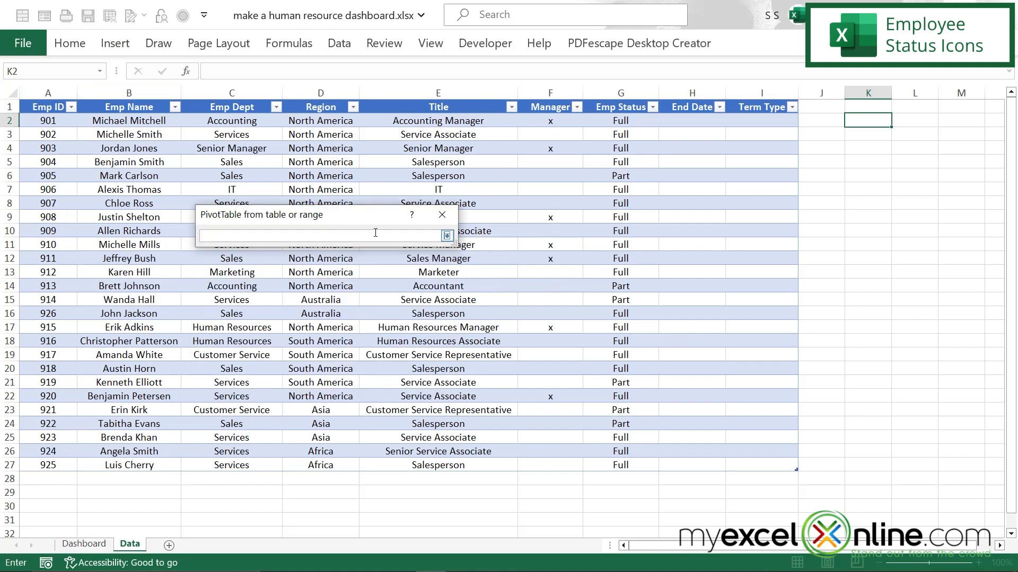
{"action": "left_click", "coordinate": [54, 89]}
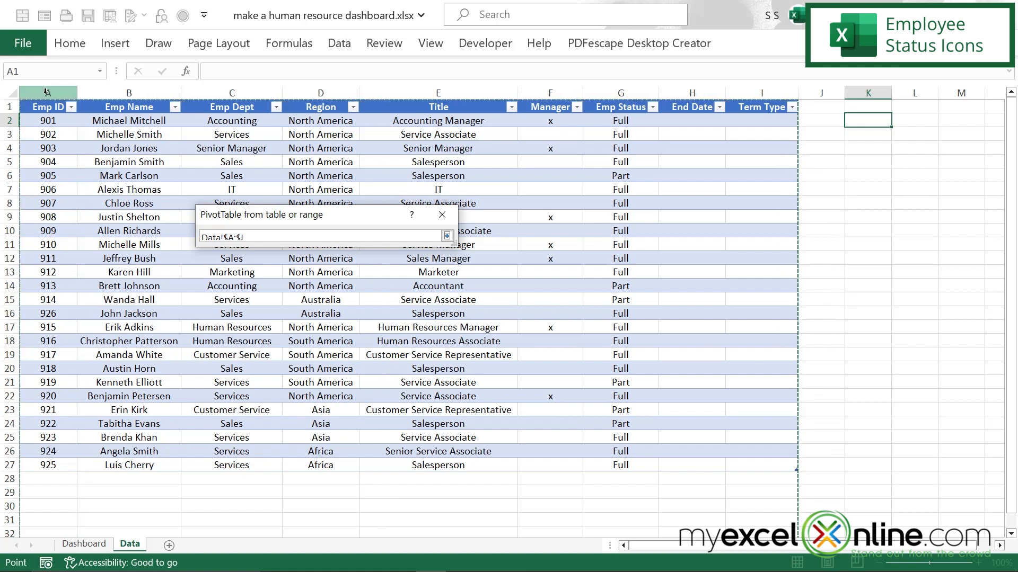
{"action": "left_click_drag", "start_coordinate": [46, 91], "coordinate": [752, 106]}
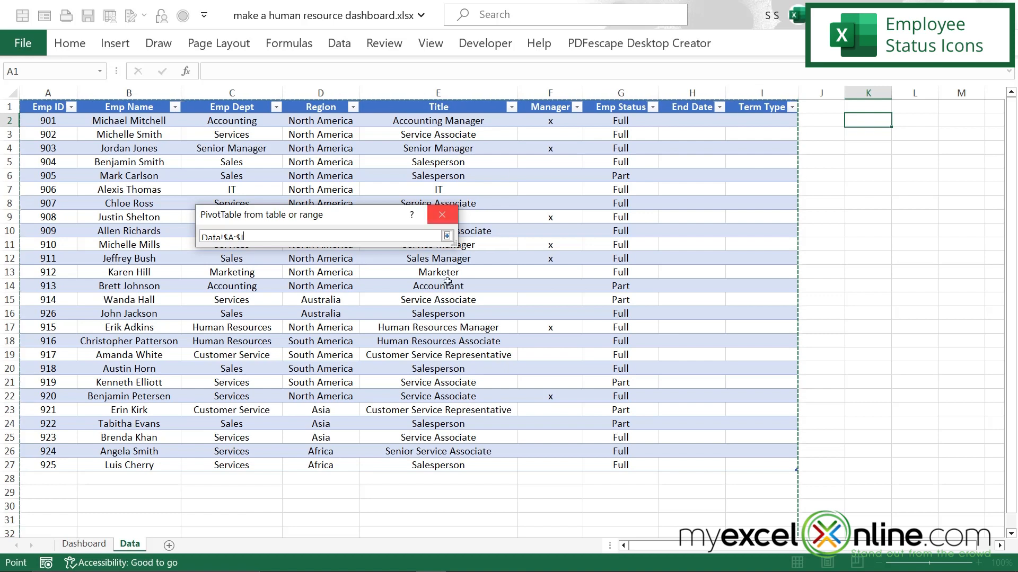
{"action": "left_click", "coordinate": [447, 237]}
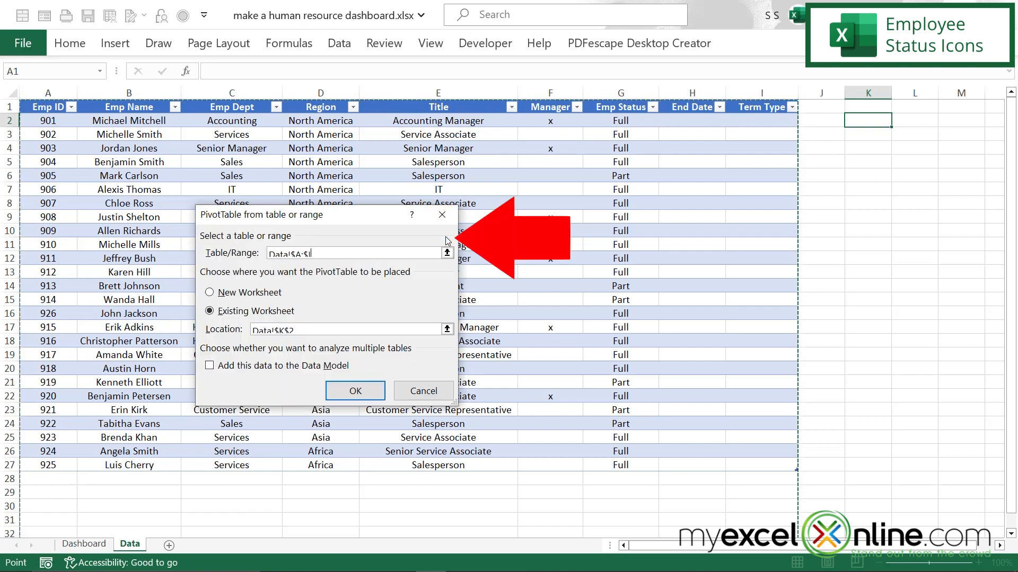
{"action": "left_click", "coordinate": [355, 392]}
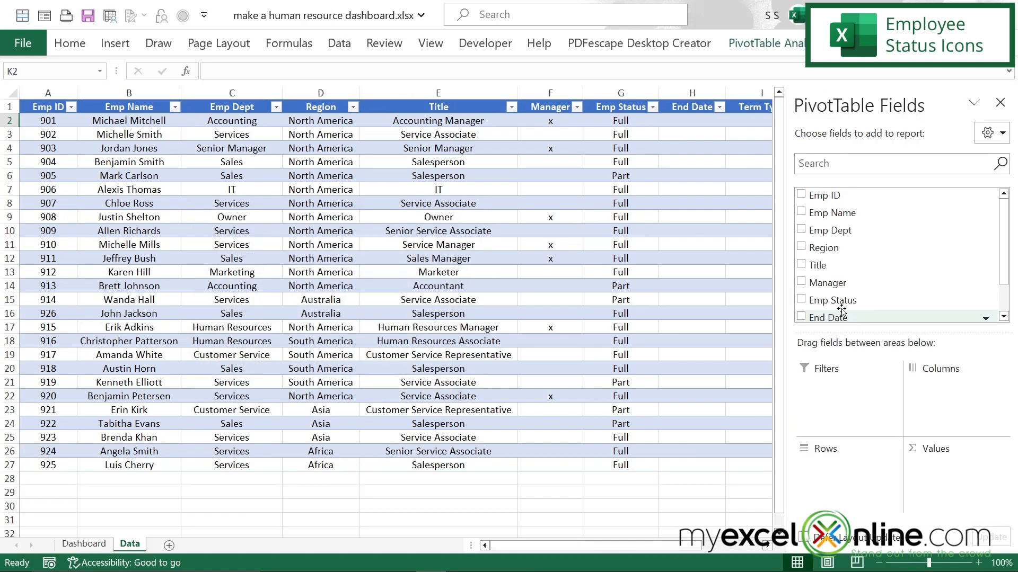
Step: Set the PivotTable's rows to Emp Status and its values to the Count of Emp ID, and close the field list
{"action": "left_click_drag", "start_coordinate": [823, 303], "coordinate": [830, 474]}
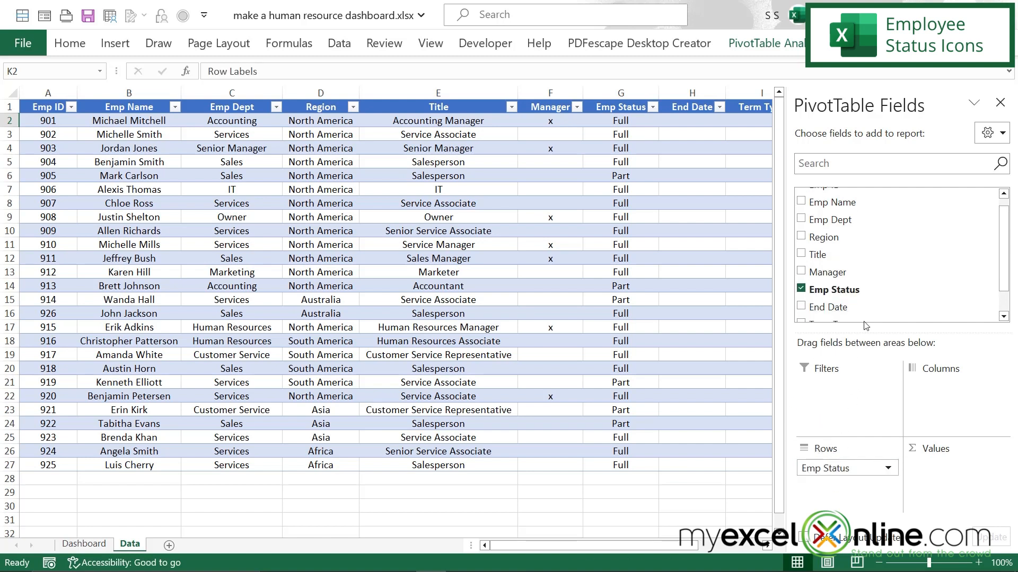
{"action": "left_click_drag", "start_coordinate": [821, 202], "coordinate": [934, 478]}
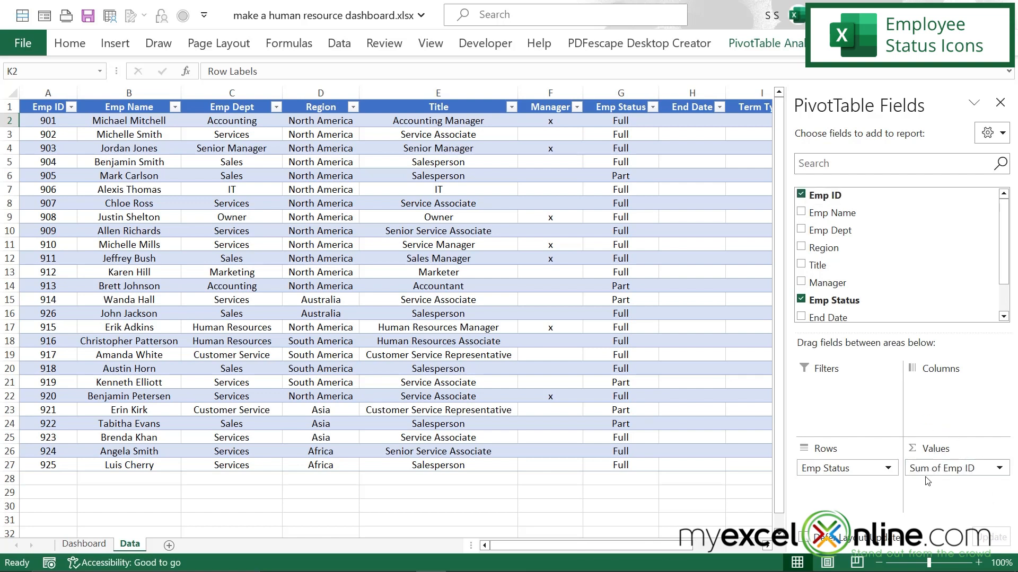
{"action": "left_click", "coordinate": [999, 469]}
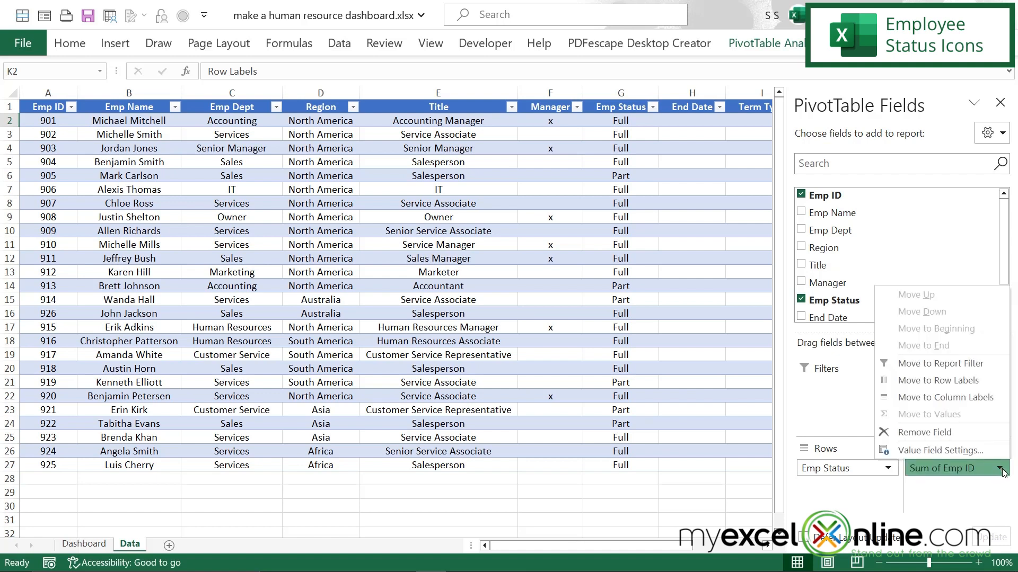
{"action": "left_click", "coordinate": [941, 450]}
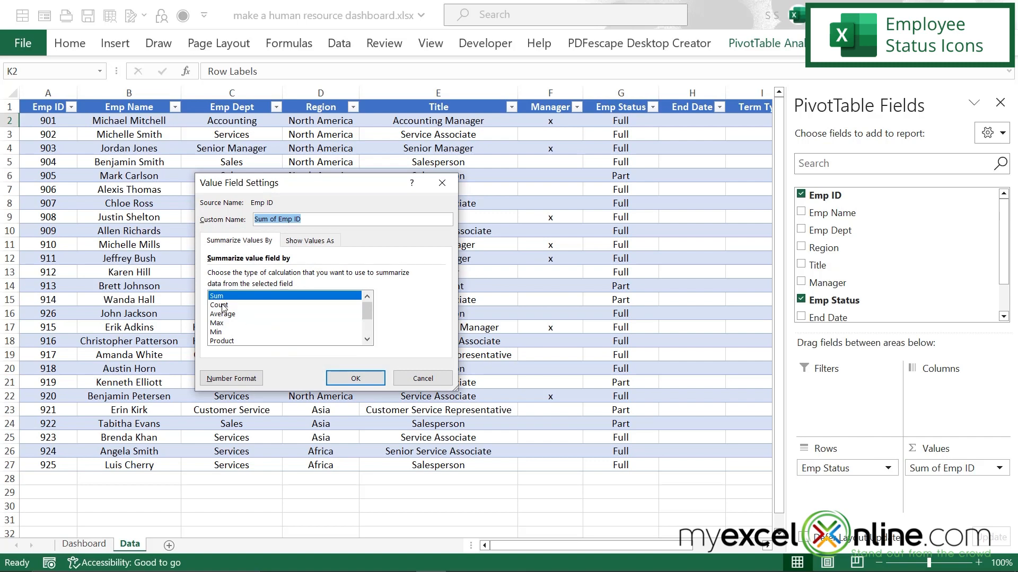
{"action": "left_click", "coordinate": [219, 305]}
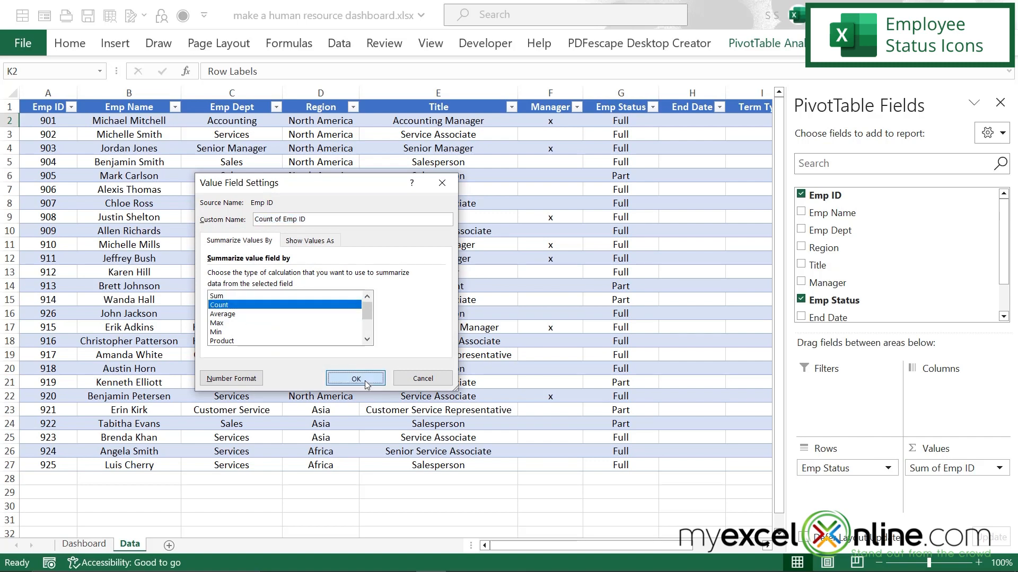
{"action": "left_click", "coordinate": [365, 380]}
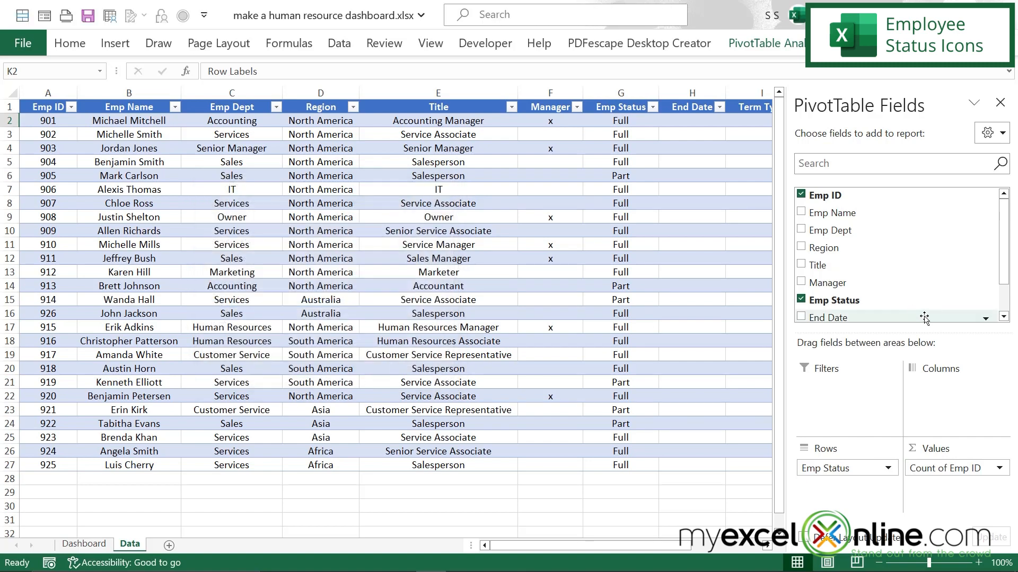
{"action": "left_click", "coordinate": [1002, 101]}
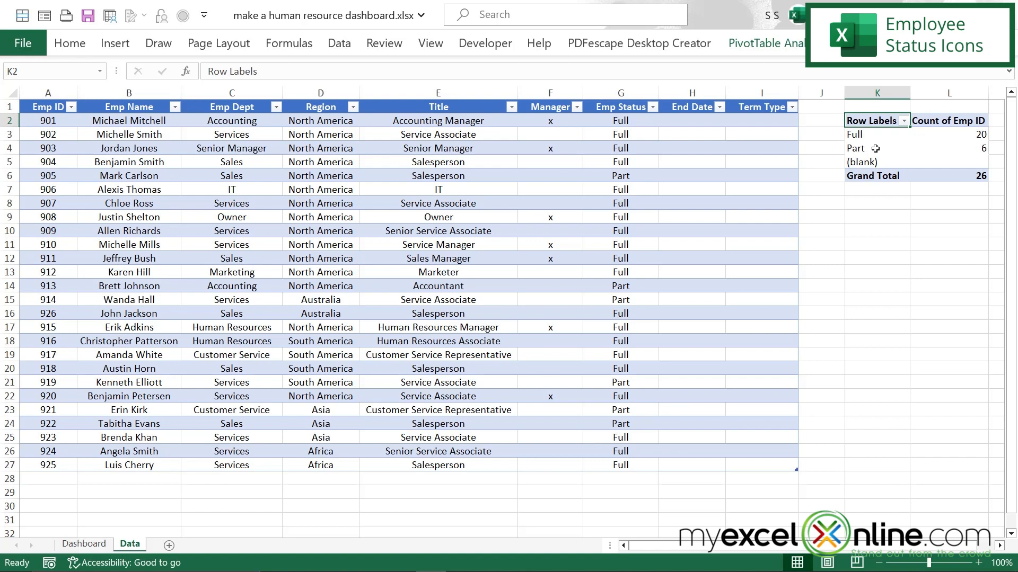
Step: On the Dashboard sheet, insert the solid full-dial and partial-dial stopwatch icons found with the search "time", and place them side by side
{"action": "left_click", "coordinate": [75, 545]}
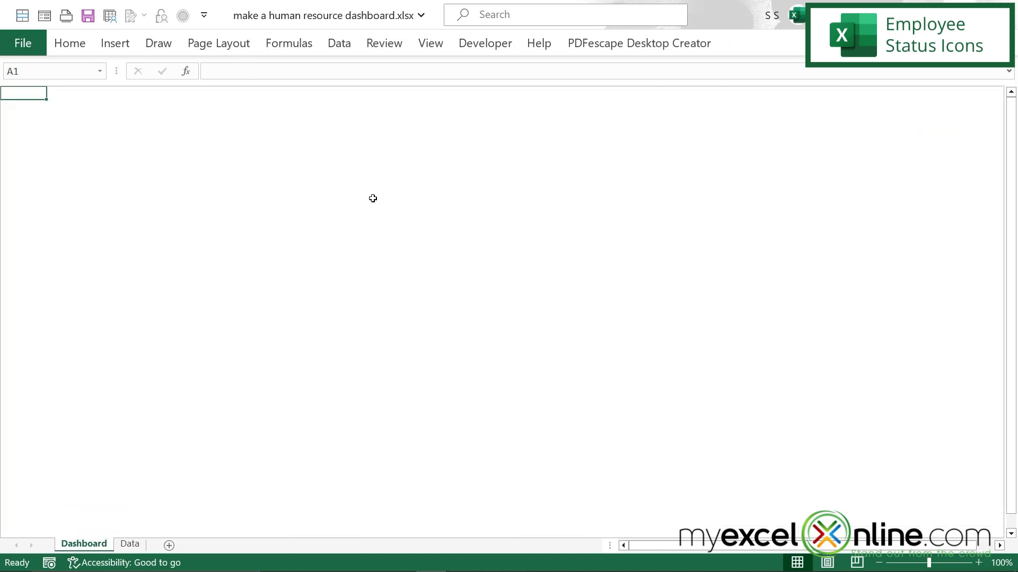
{"action": "left_click", "coordinate": [75, 110]}
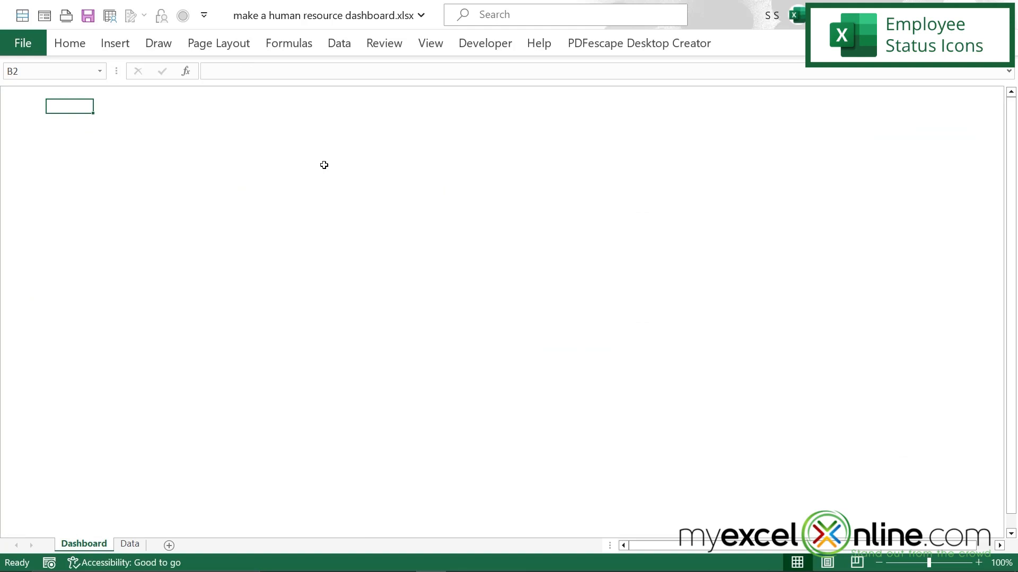
{"action": "left_click", "coordinate": [115, 44]}
{"action": "left_click", "coordinate": [199, 109]}
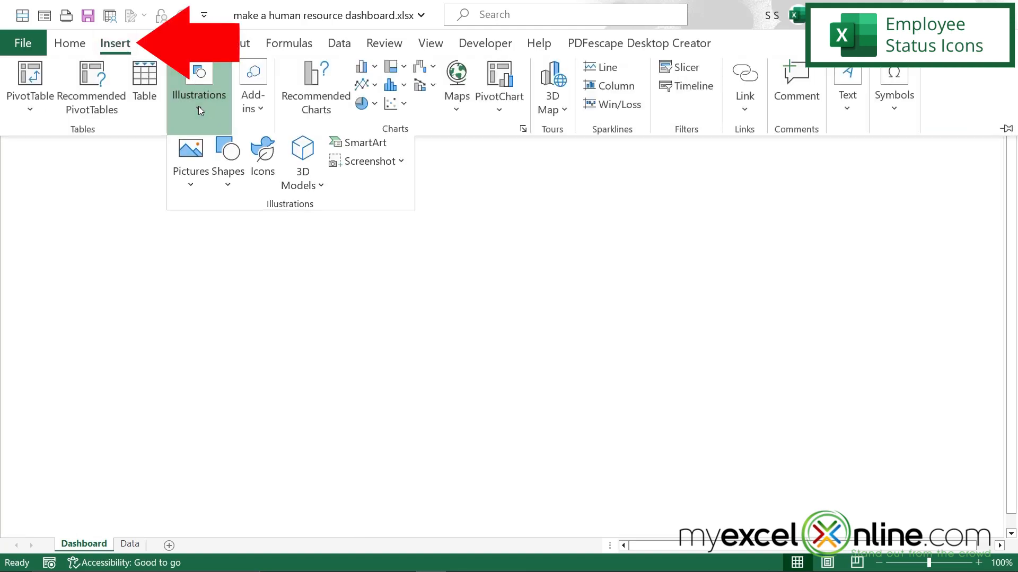
{"action": "left_click", "coordinate": [265, 159]}
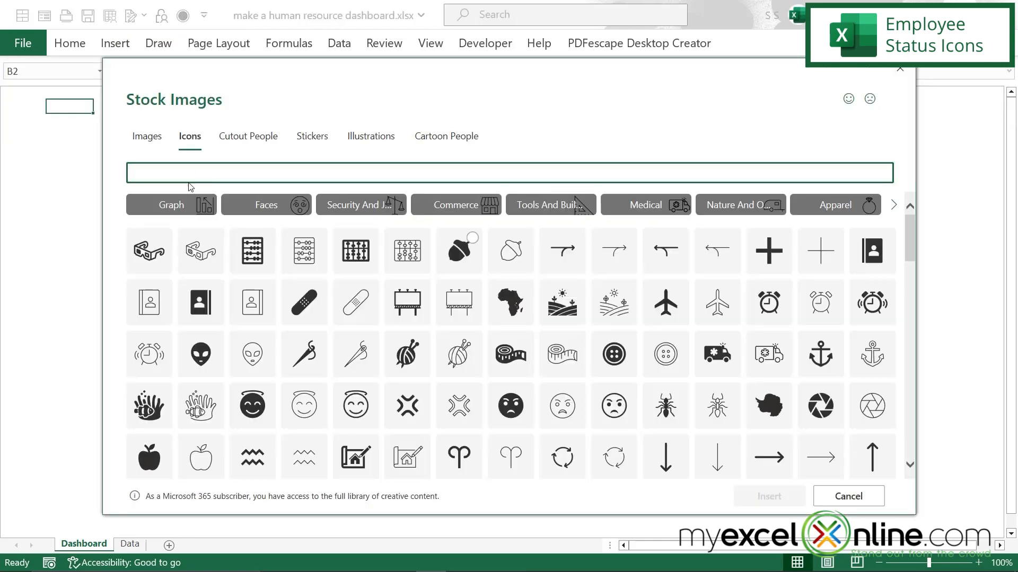
{"action": "type", "text": "time"}
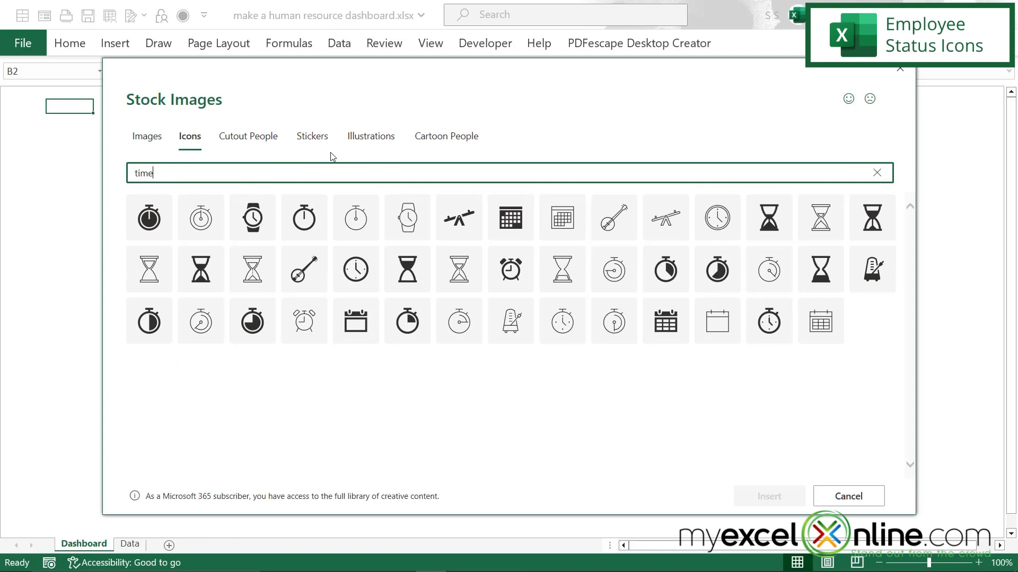
{"action": "left_click", "coordinate": [152, 226]}
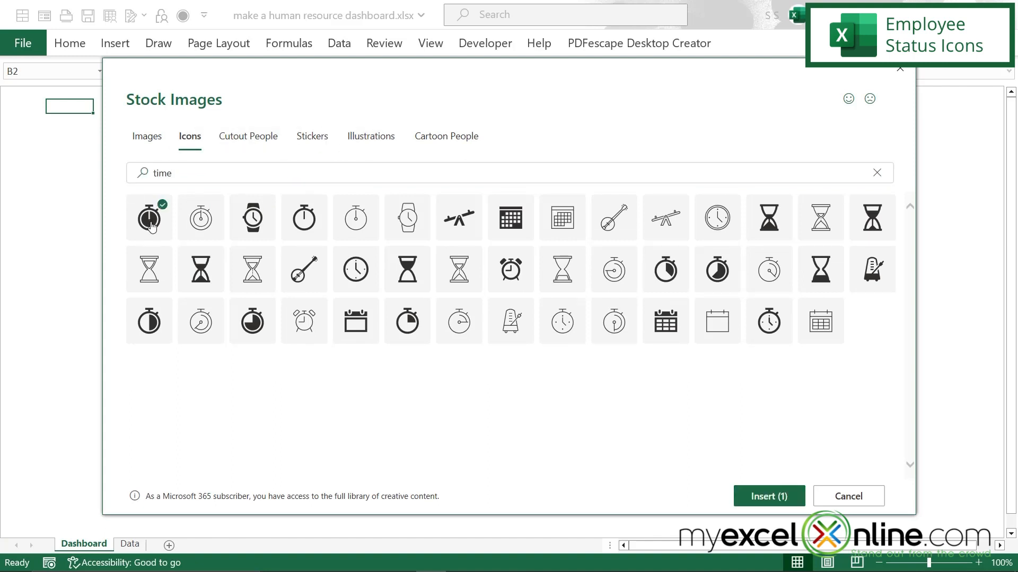
{"action": "left_click", "coordinate": [716, 281]}
{"action": "left_click", "coordinate": [768, 496]}
{"action": "left_click_drag", "start_coordinate": [203, 242], "coordinate": [315, 223]}
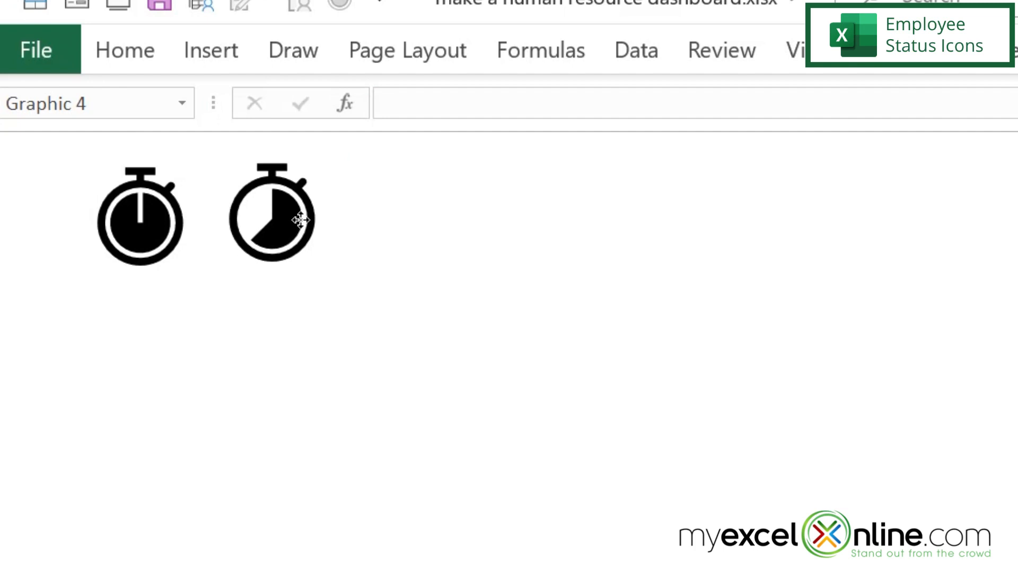
{"action": "left_click", "coordinate": [137, 323]}
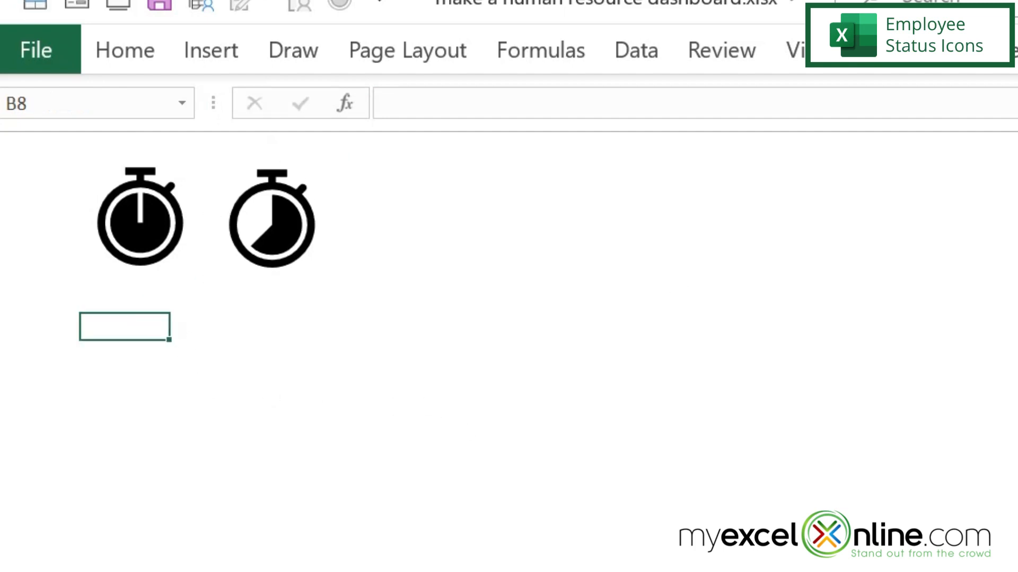
Step: Link cell B8 of the Dashboard sheet to the PivotTable's Full employee count in cell L3 of the Data sheet
{"action": "type", "text": "="}
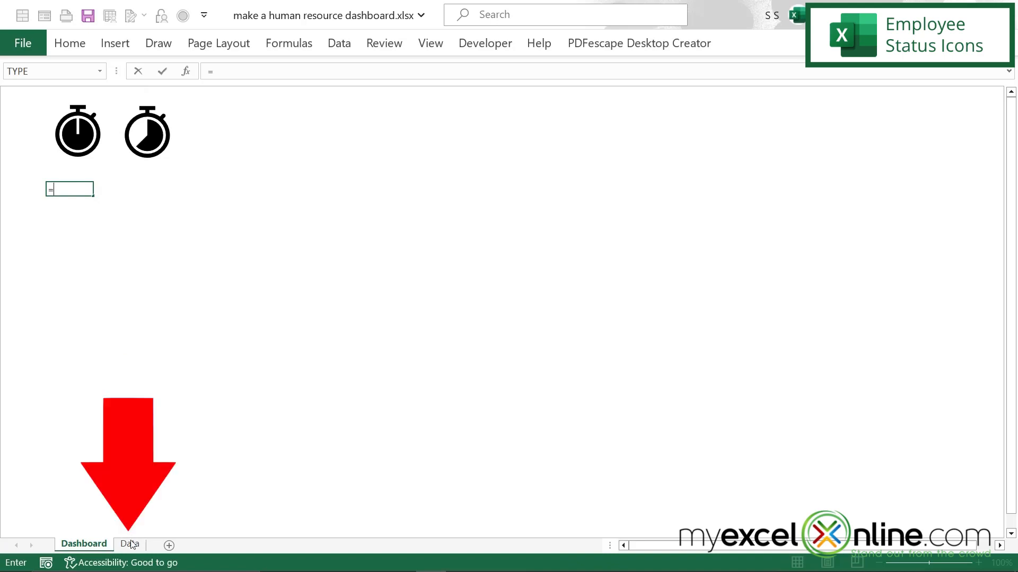
{"action": "left_click", "coordinate": [131, 544]}
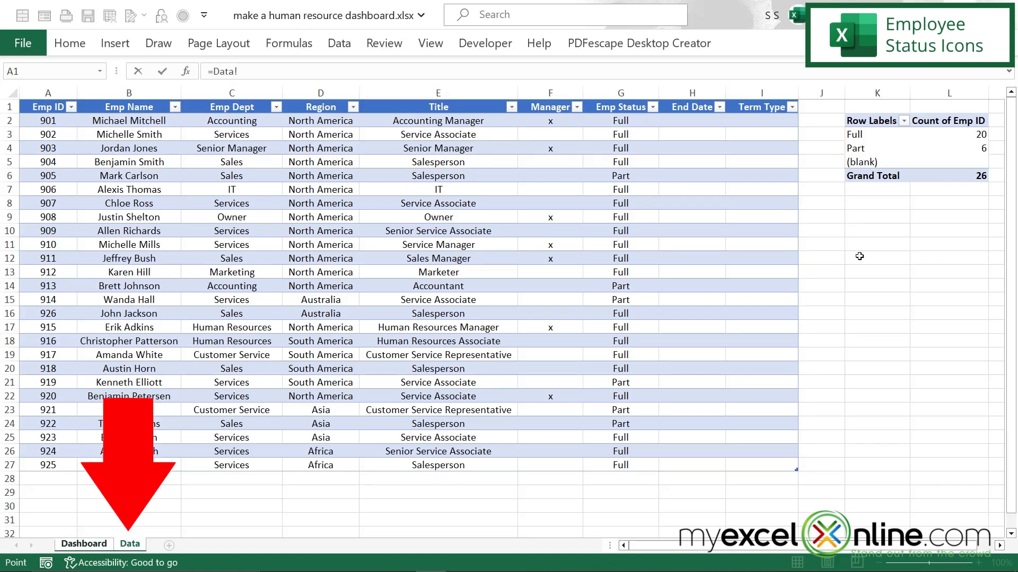
{"action": "left_click", "coordinate": [968, 134]}
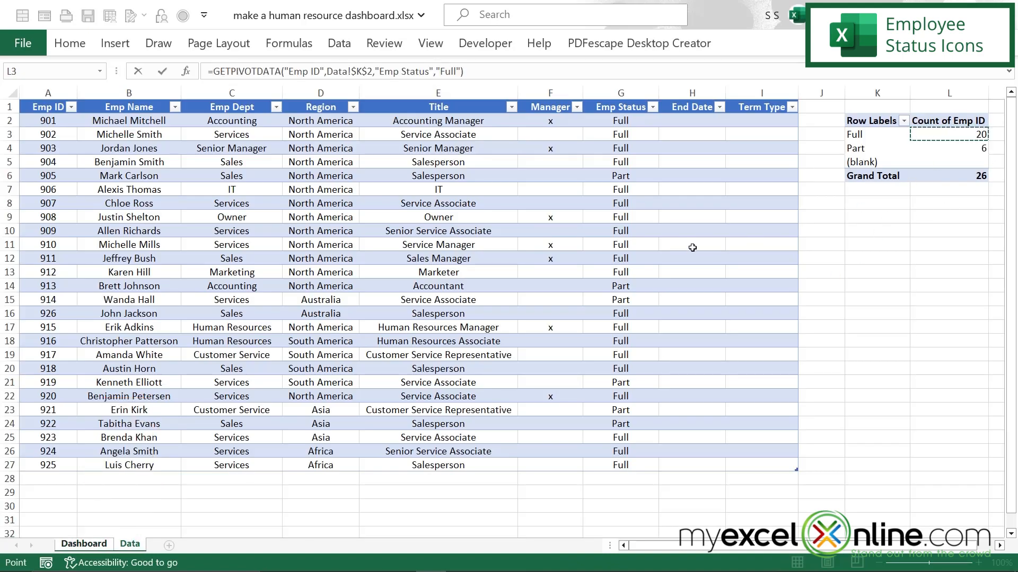
{"action": "key", "text": "Return"}
Step: Link Dashboard cell D8 to the PivotTable's Part employee count in cell L4 of the Data sheet
{"action": "left_click", "coordinate": [131, 191]}
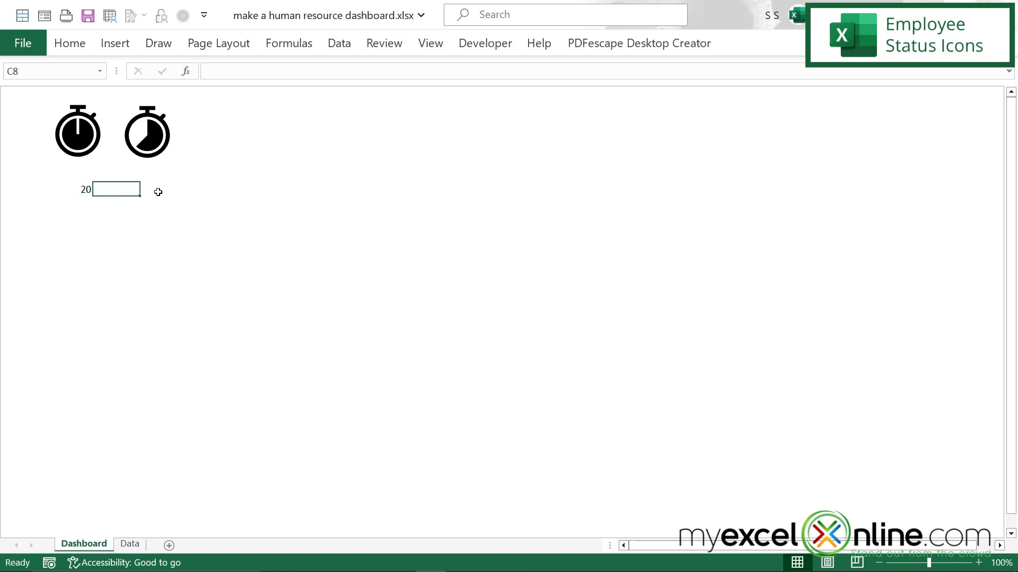
{"action": "left_click", "coordinate": [158, 192]}
{"action": "type", "text": "="}
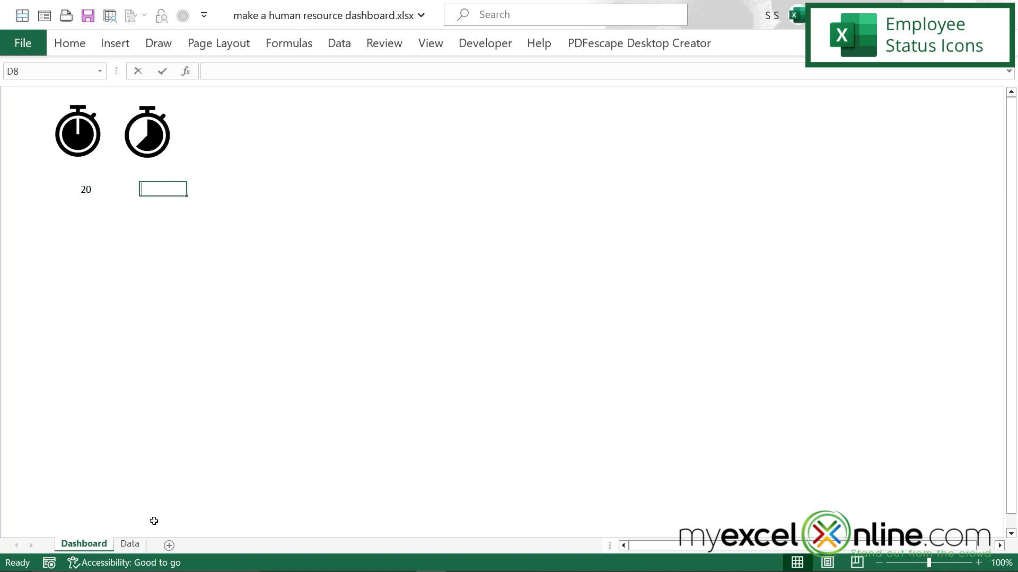
{"action": "left_click", "coordinate": [130, 544]}
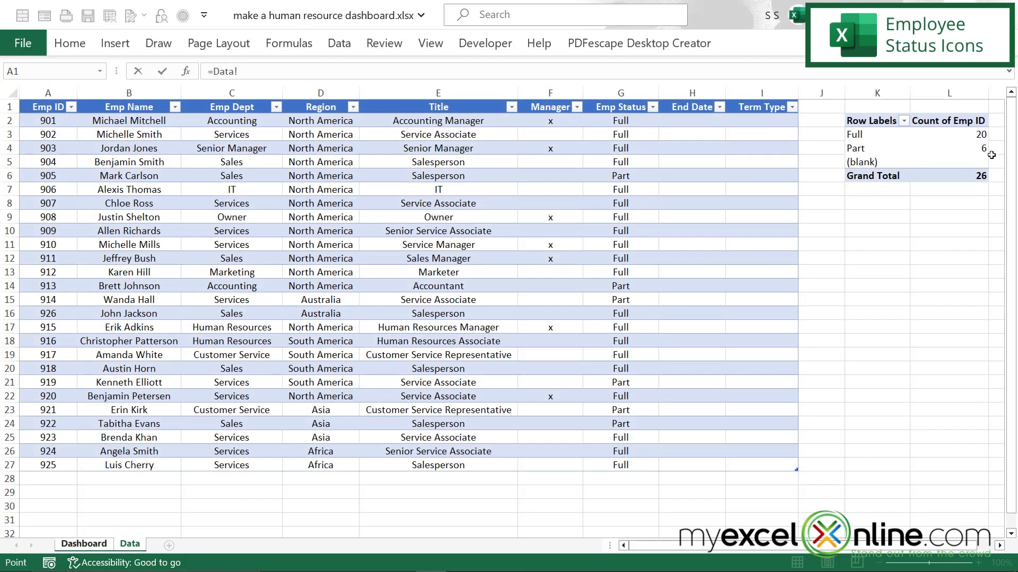
{"action": "left_click", "coordinate": [967, 149]}
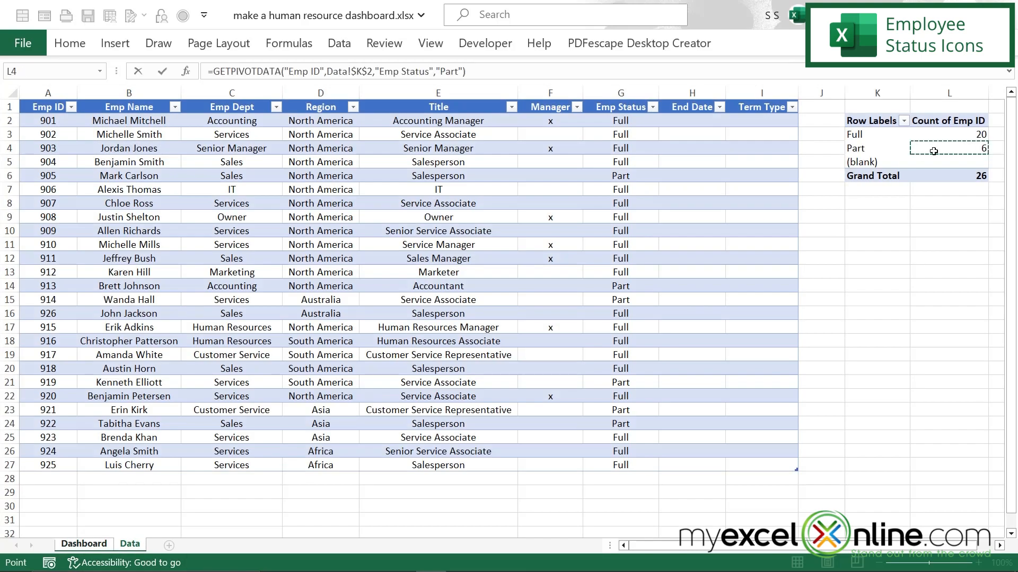
{"action": "key", "text": "Return"}
Step: Center the employee counts in cells B8 to D8 and format them in Congenial Black at size 24
{"action": "left_click", "coordinate": [68, 192]}
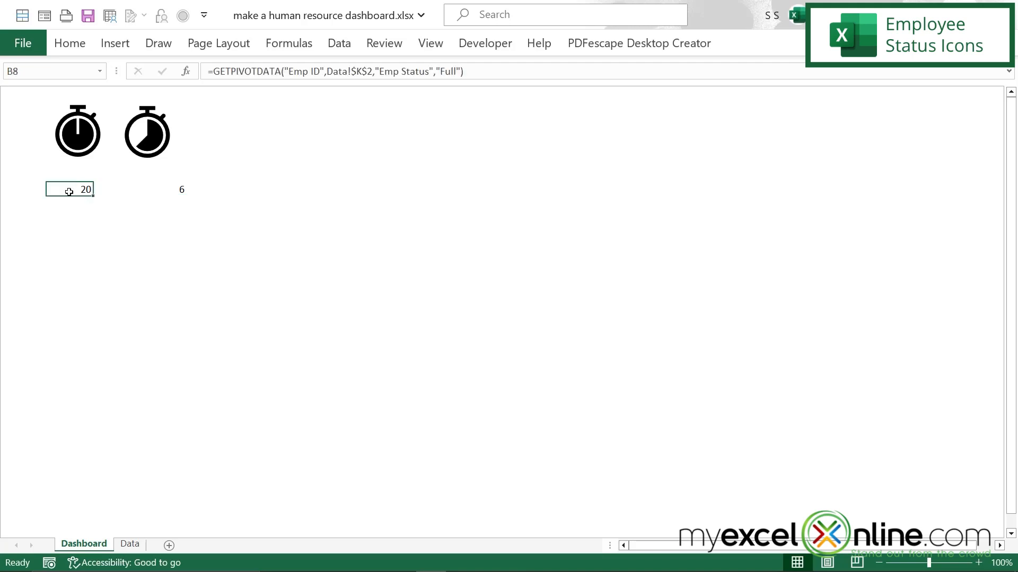
{"action": "left_click_drag", "start_coordinate": [67, 189], "coordinate": [183, 187]}
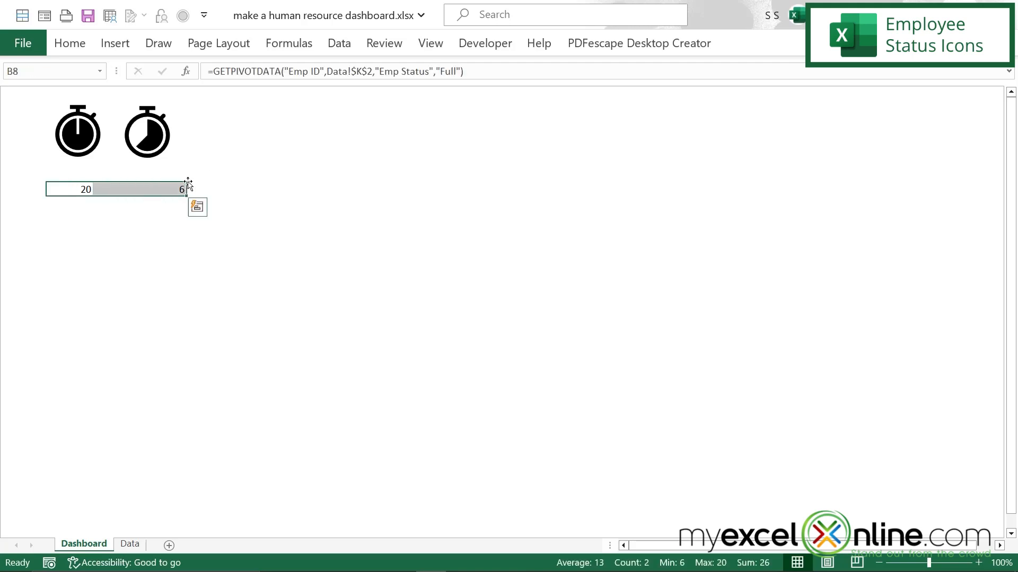
{"action": "left_click", "coordinate": [72, 47]}
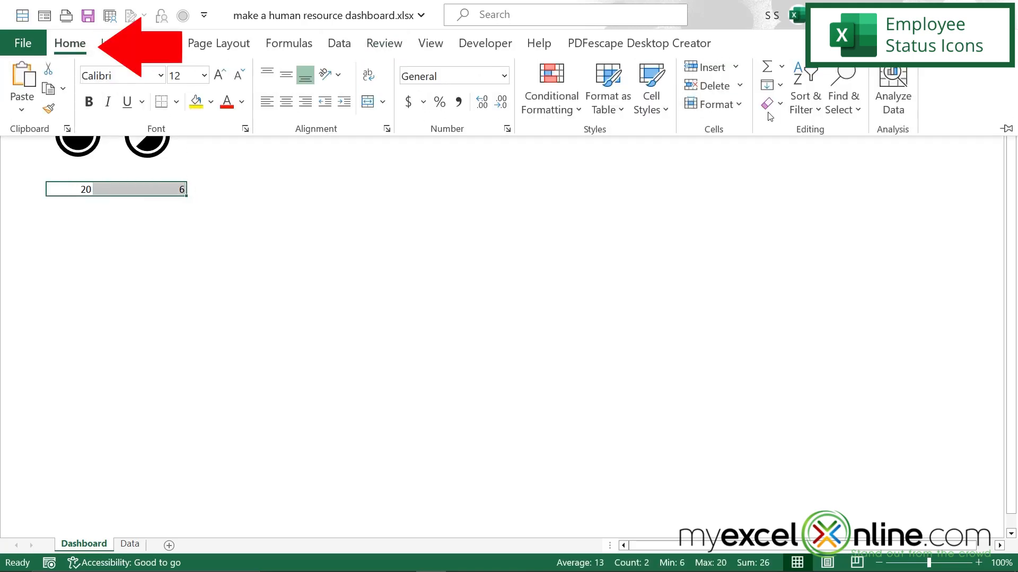
{"action": "left_click", "coordinate": [289, 106]}
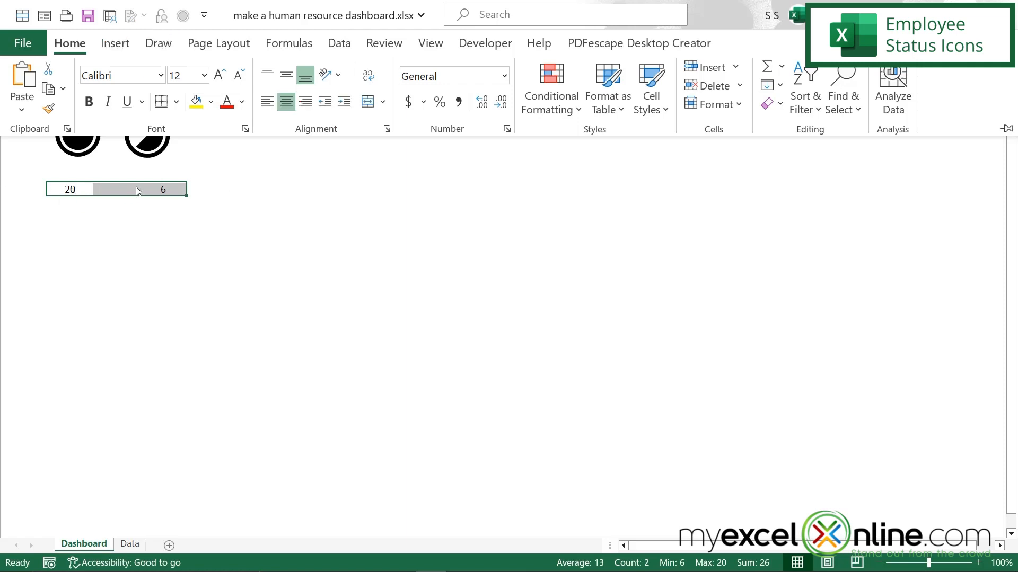
{"action": "left_click", "coordinate": [161, 78]}
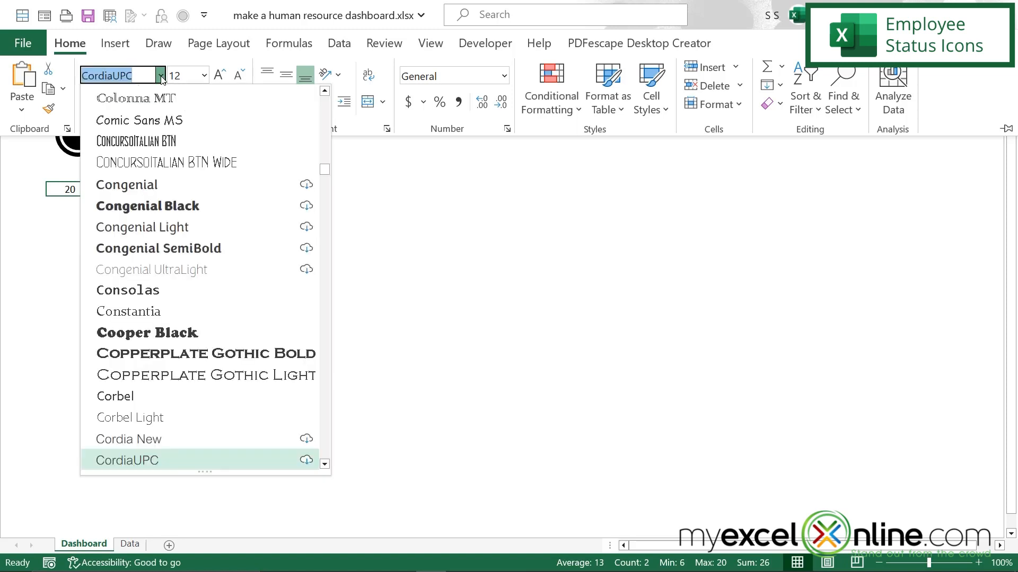
{"action": "left_click", "coordinate": [190, 209]}
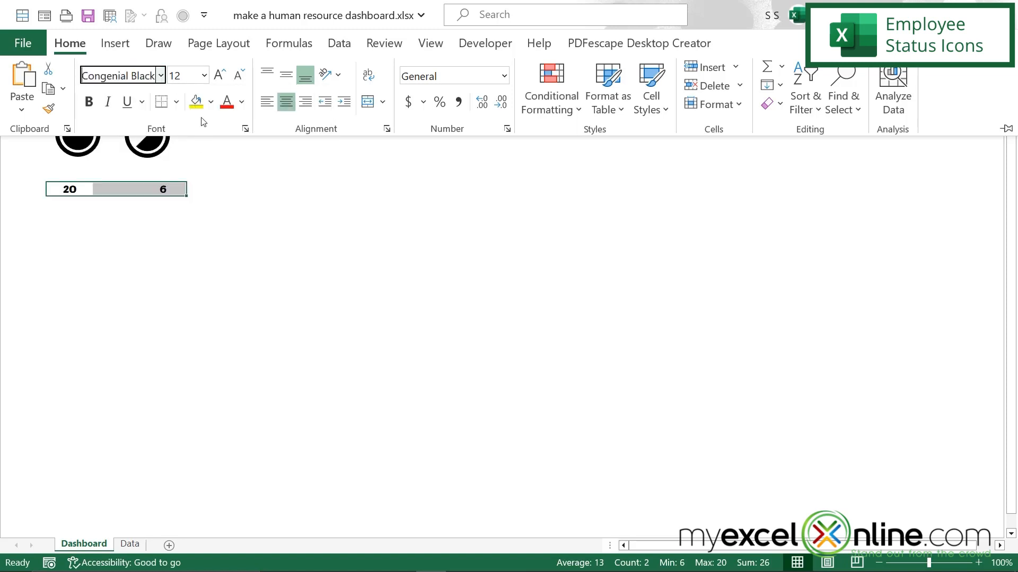
{"action": "left_click", "coordinate": [204, 75]}
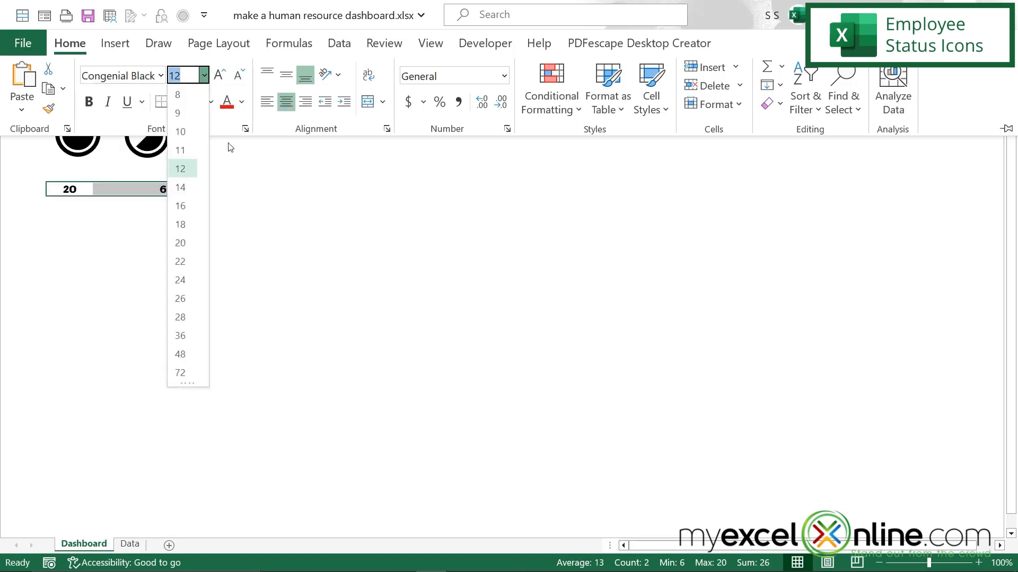
{"action": "left_click", "coordinate": [185, 289]}
Step: Reposition the two stopwatch icons so that each sits centred directly above its employee count
{"action": "left_click", "coordinate": [78, 134]}
{"action": "left_click_drag", "start_coordinate": [78, 134], "coordinate": [69, 143]}
{"action": "left_click_drag", "start_coordinate": [151, 133], "coordinate": [165, 139]}
{"action": "left_click", "coordinate": [257, 314]}
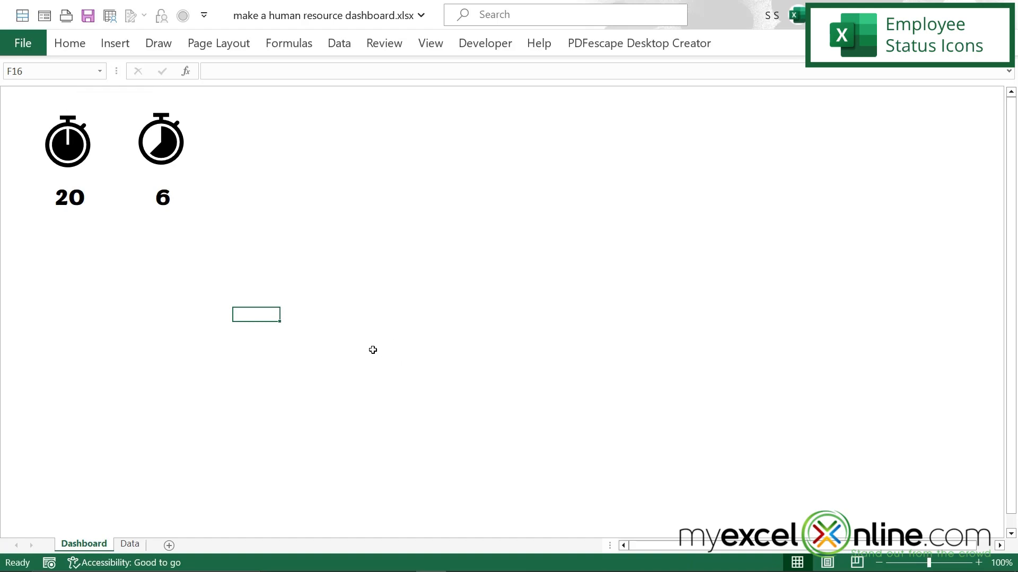
Step: Change the Emp Status in Data cell G4 to Part, and refresh the status PivotTable to update the Dashboard counts
{"action": "left_click", "coordinate": [130, 544]}
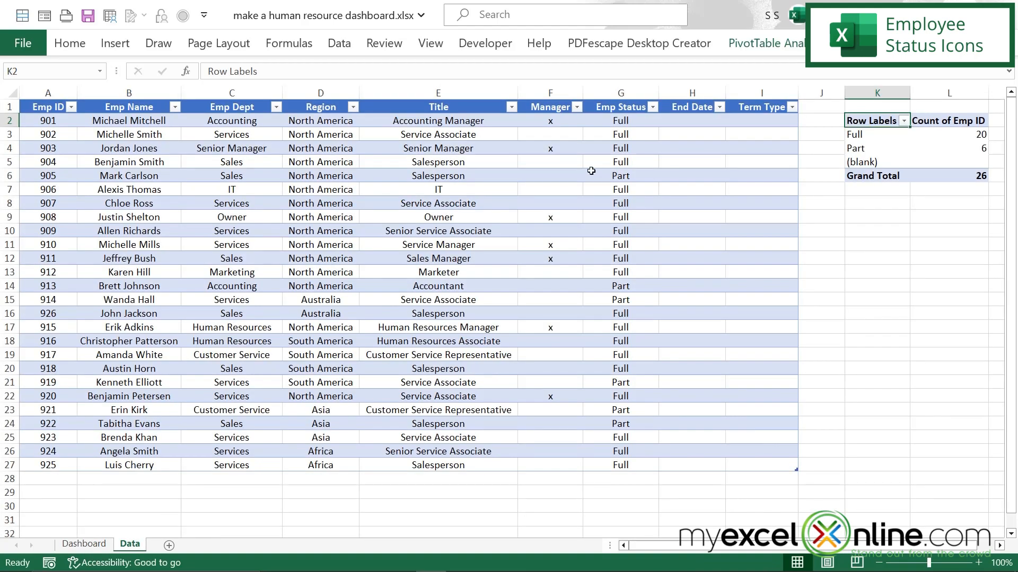
{"action": "left_click", "coordinate": [628, 148]}
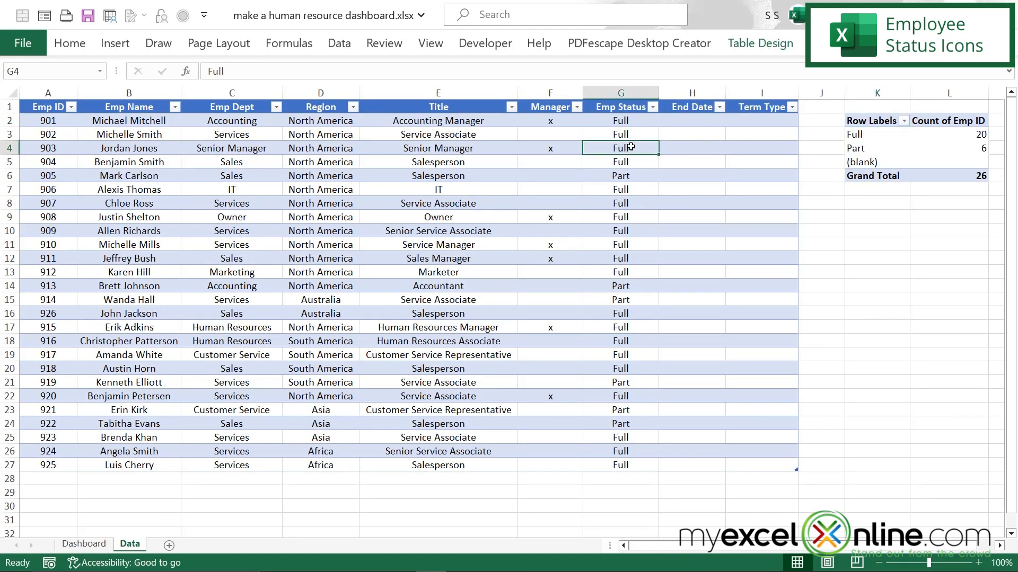
{"action": "type", "text": "Part"}
{"action": "key", "text": "Return"}
{"action": "left_click", "coordinate": [870, 119]}
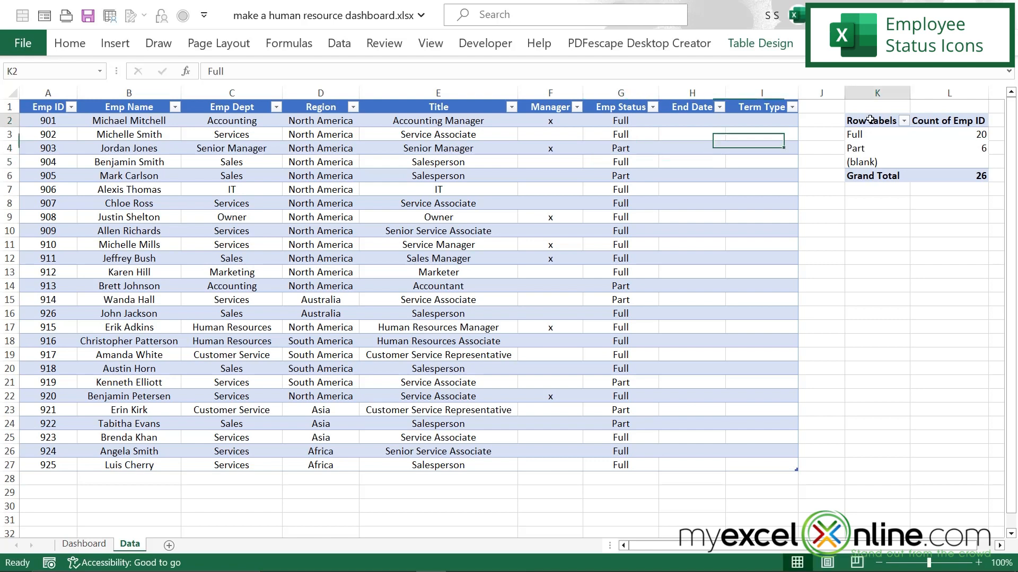
{"action": "right_click", "coordinate": [870, 120]}
{"action": "left_click", "coordinate": [720, 203]}
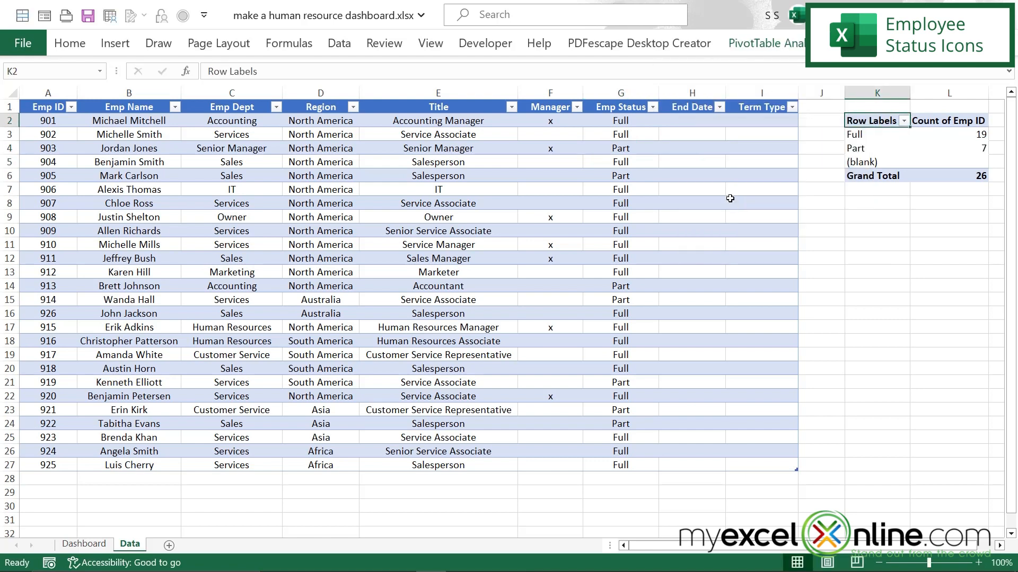
{"action": "left_click", "coordinate": [85, 543]}
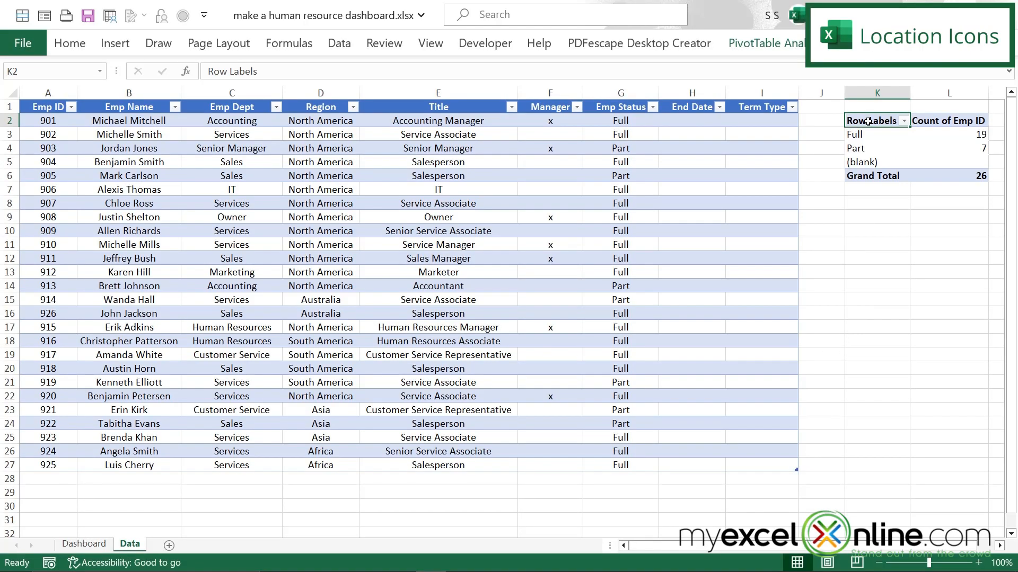
Step: Insert a second PivotTable at cell K8 of the Data sheet, using columns A through I as the source
{"action": "left_click", "coordinate": [868, 203]}
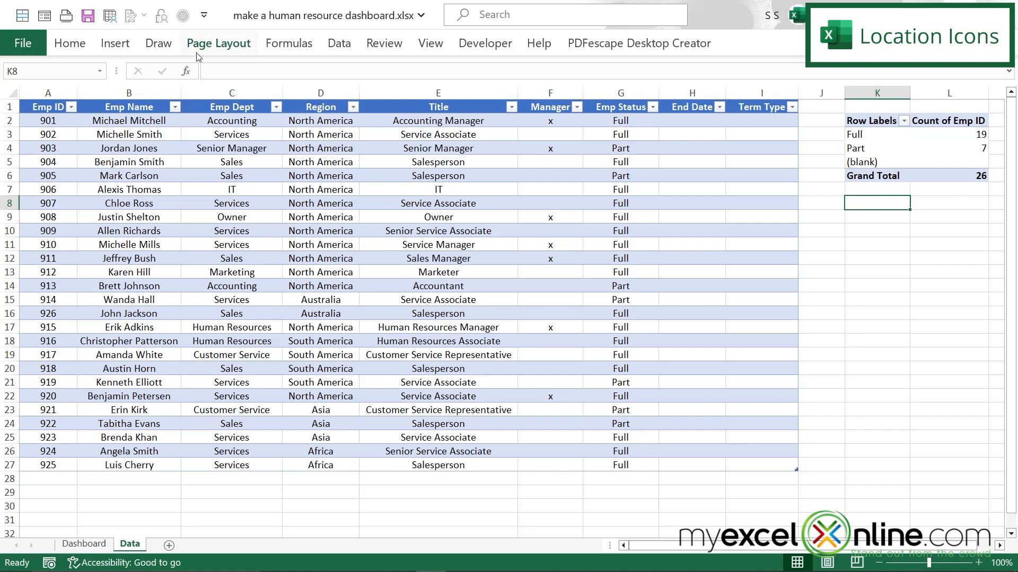
{"action": "left_click", "coordinate": [118, 45]}
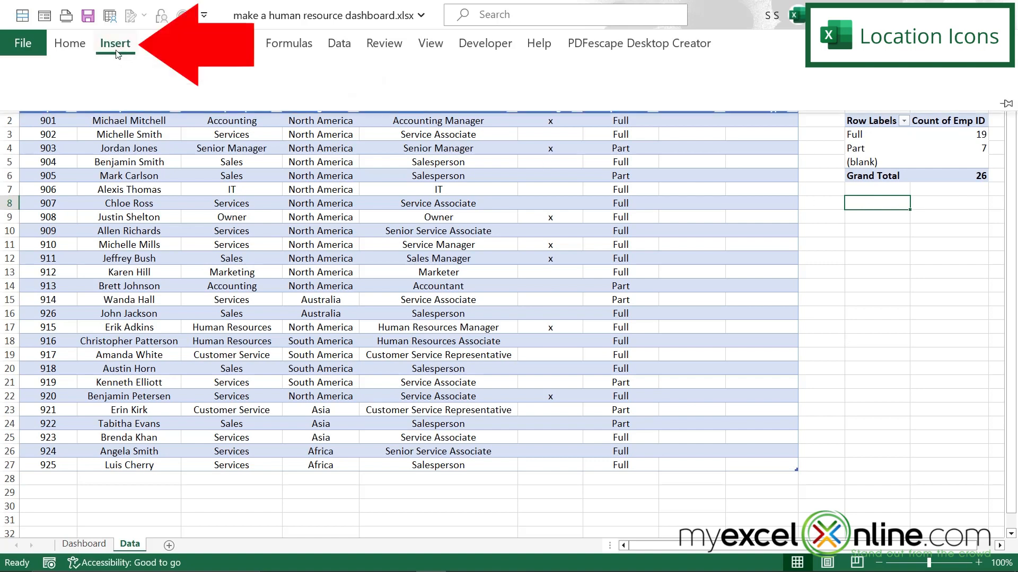
{"action": "left_click", "coordinate": [35, 87]}
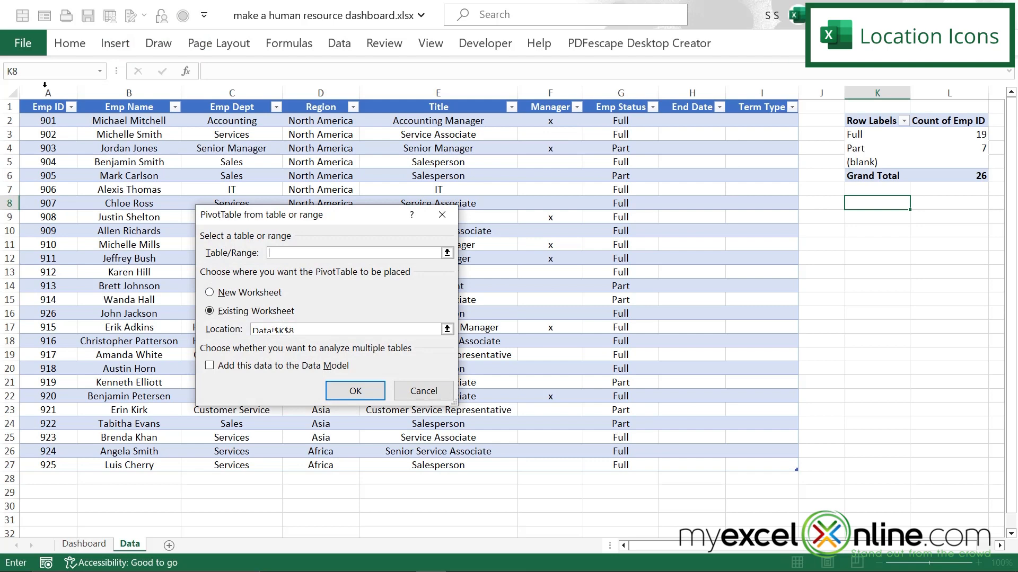
{"action": "left_click", "coordinate": [445, 254]}
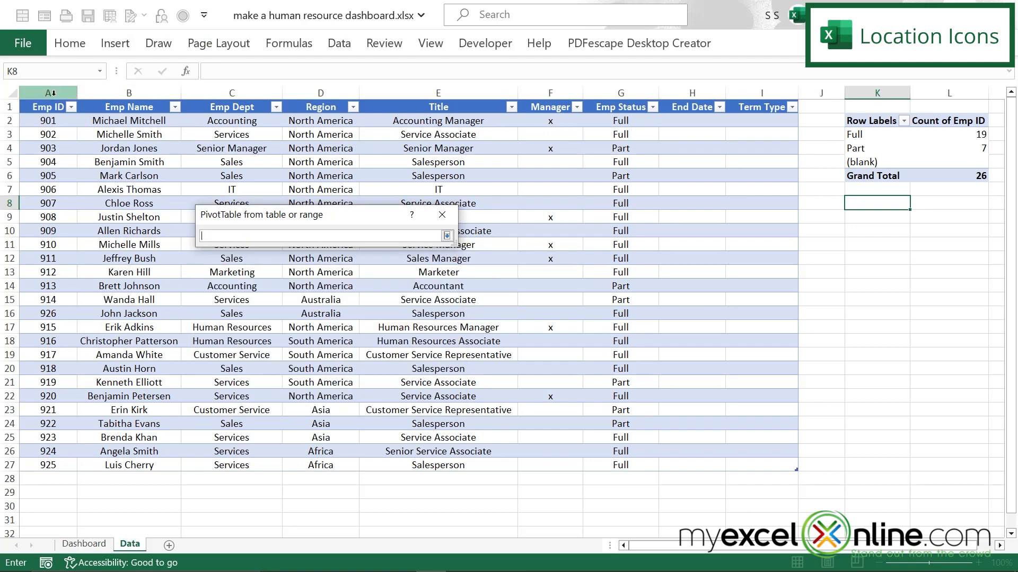
{"action": "left_click_drag", "start_coordinate": [48, 93], "coordinate": [732, 125]}
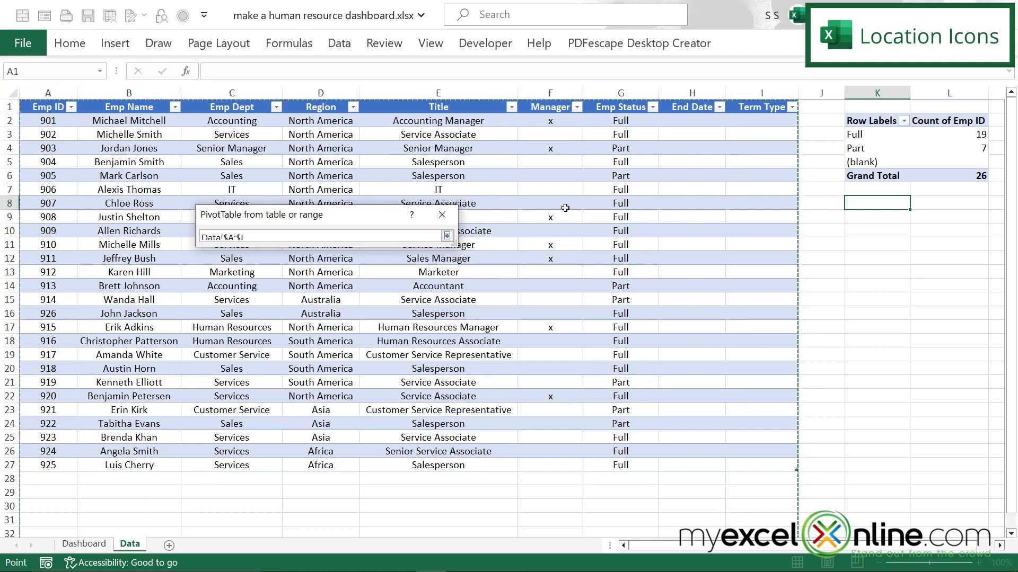
{"action": "left_click", "coordinate": [447, 237]}
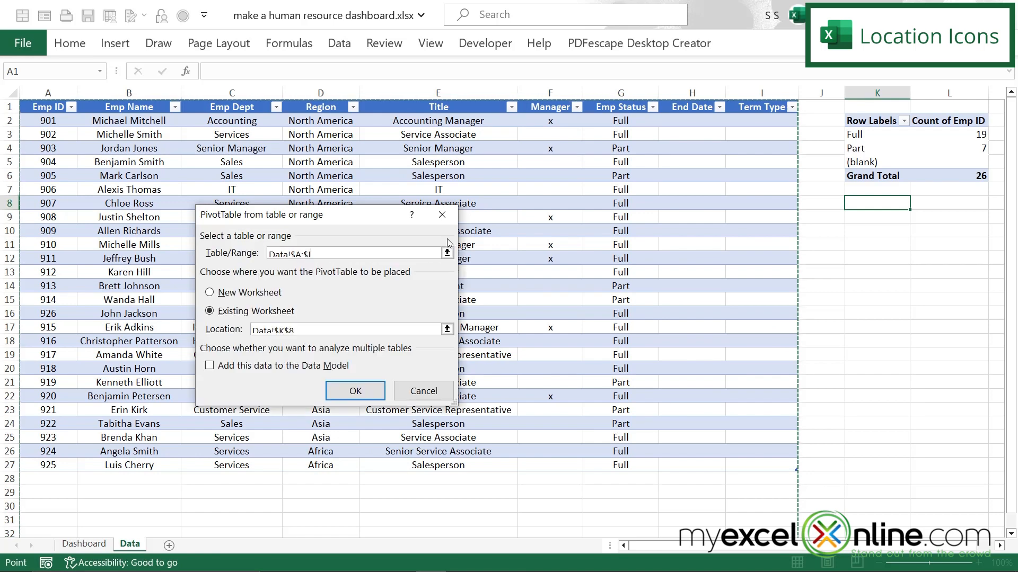
{"action": "left_click", "coordinate": [354, 391]}
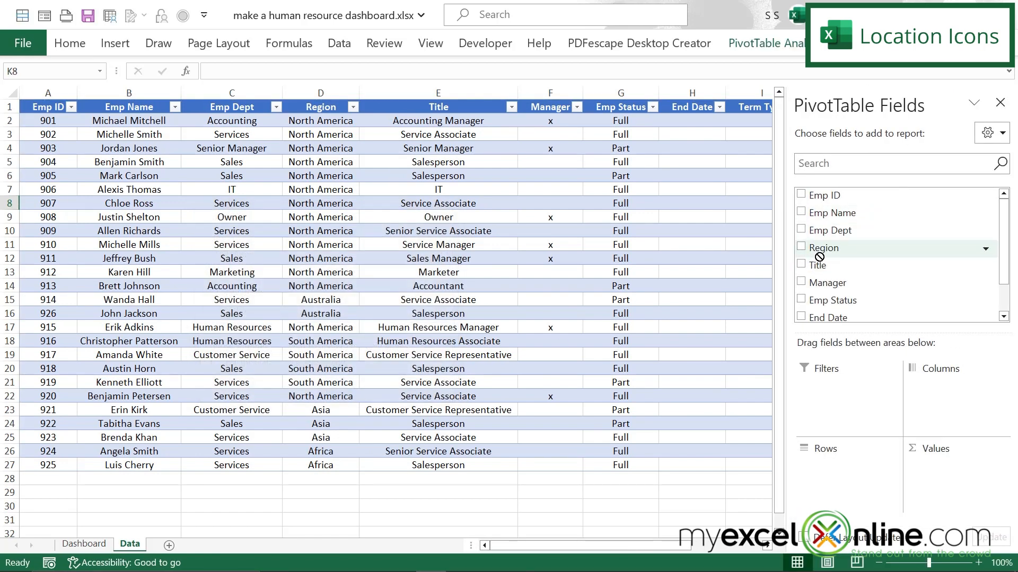
Step: Set the new PivotTable's rows to Region and its values to the Count of Emp ID, and close the field list
{"action": "left_click_drag", "start_coordinate": [820, 258], "coordinate": [841, 492]}
{"action": "scroll", "coordinate": [861, 255], "scroll_direction": "up", "scroll_amount": 1}
{"action": "left_click_drag", "start_coordinate": [813, 198], "coordinate": [951, 485]}
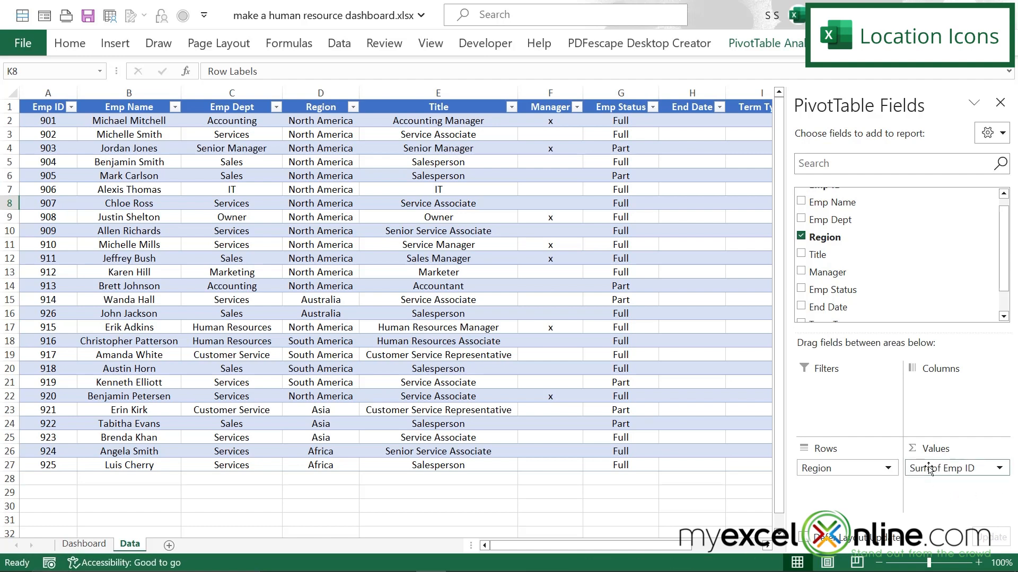
{"action": "left_click", "coordinate": [998, 469]}
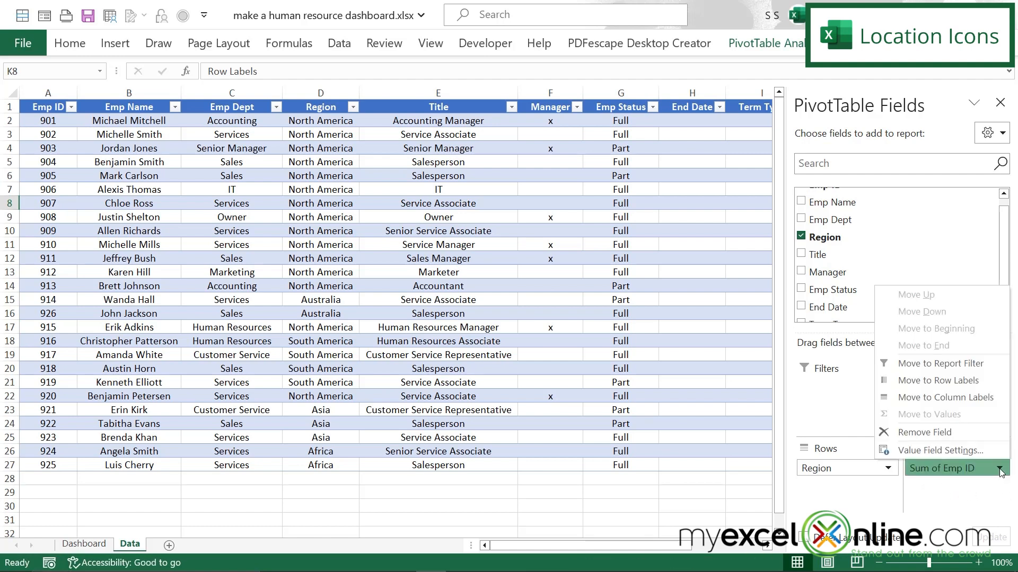
{"action": "left_click", "coordinate": [955, 451]}
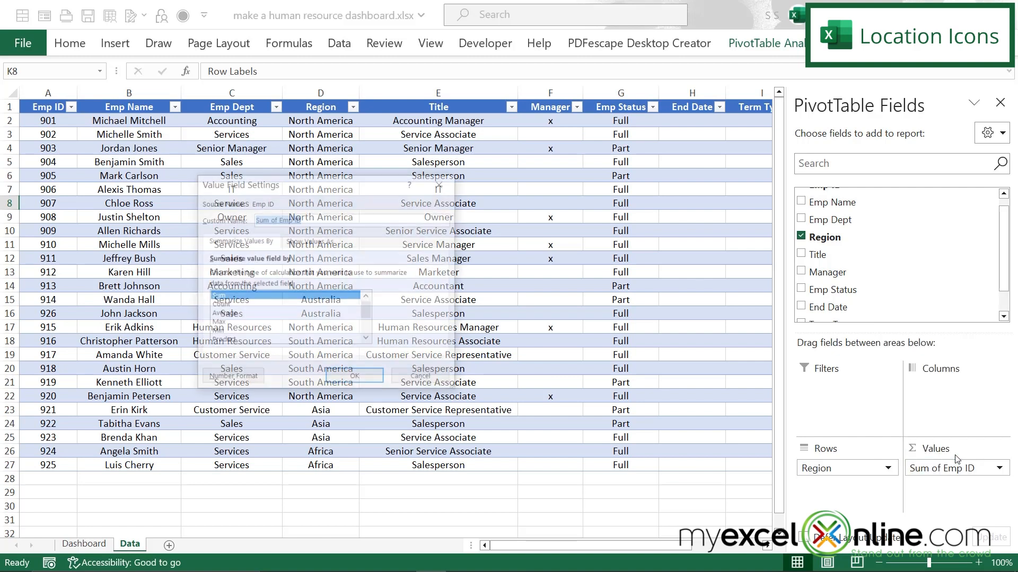
{"action": "left_click", "coordinate": [217, 306]}
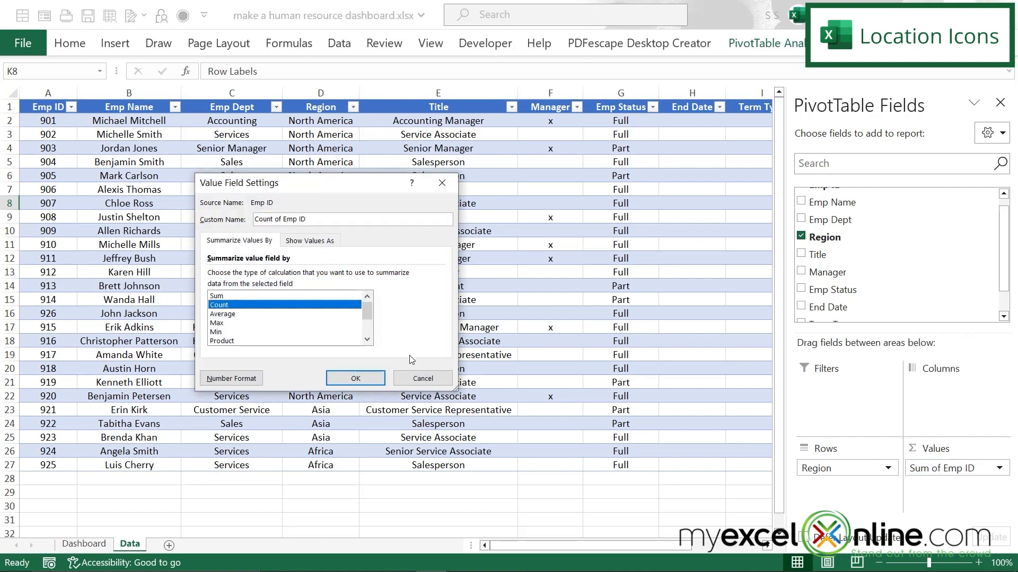
{"action": "left_click", "coordinate": [355, 379]}
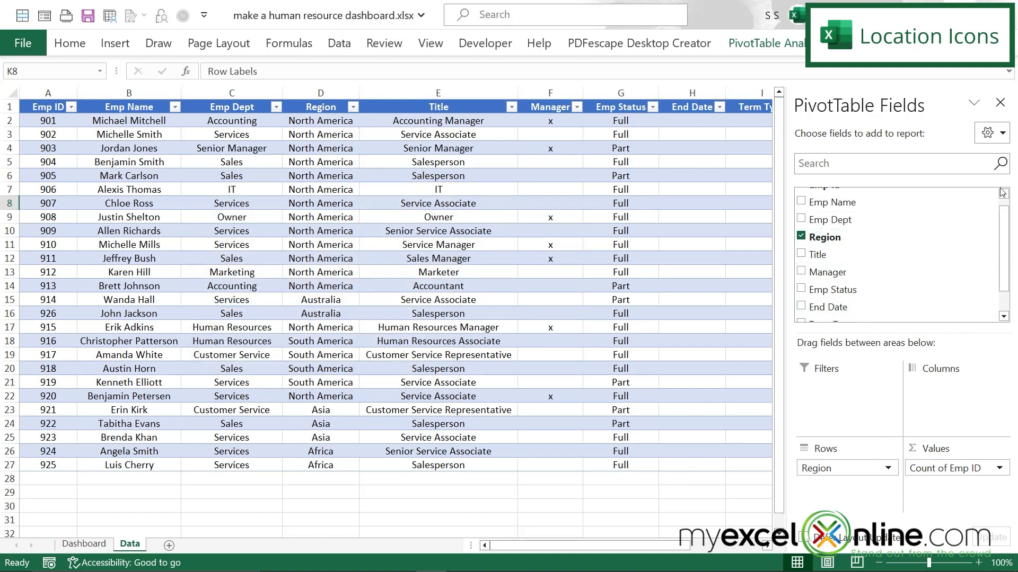
{"action": "left_click", "coordinate": [1000, 104]}
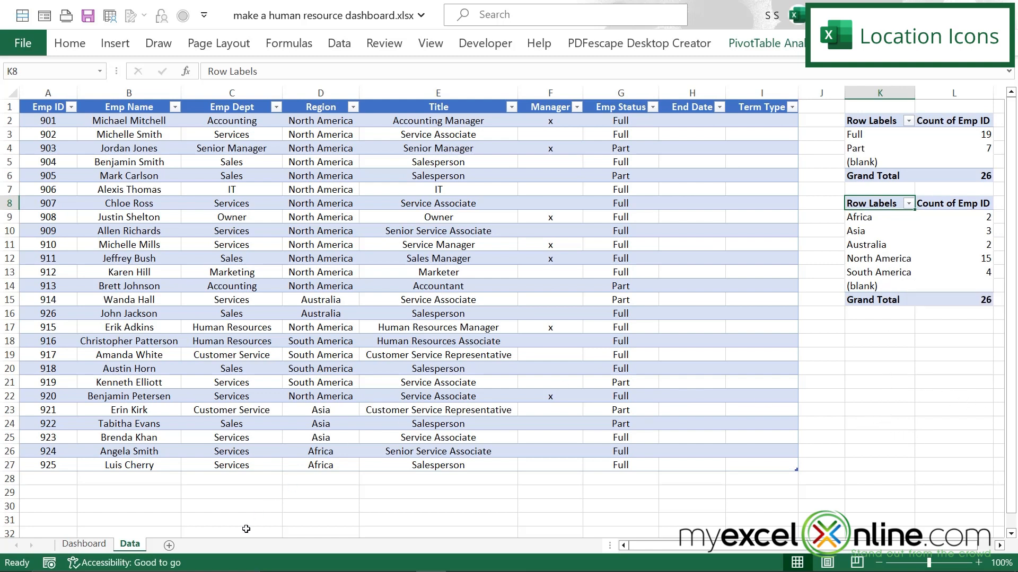
Step: Open the stock icon library at cell H3 of the Dashboard sheet and search it for "continents"
{"action": "left_click", "coordinate": [79, 546]}
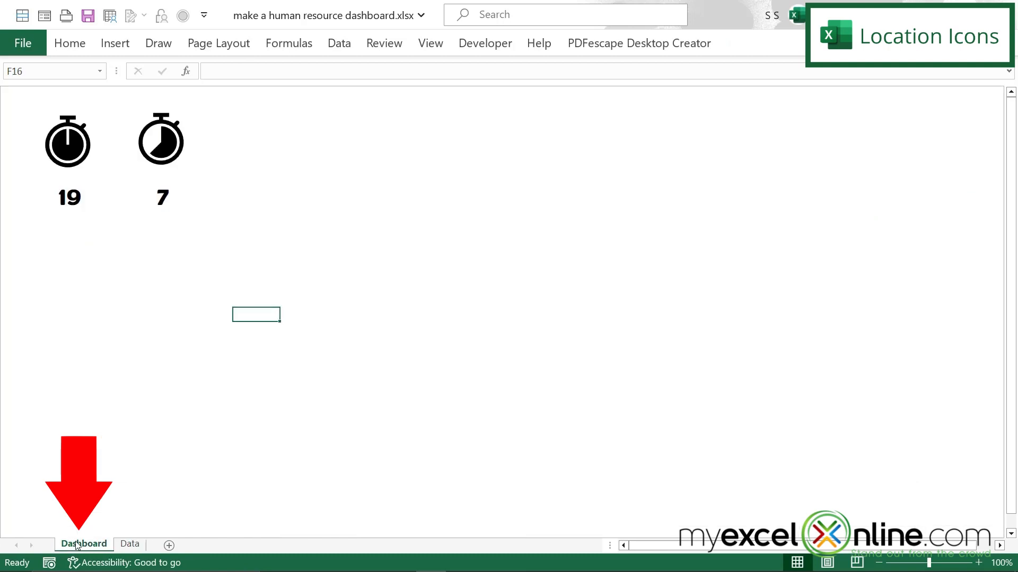
{"action": "left_click", "coordinate": [331, 127]}
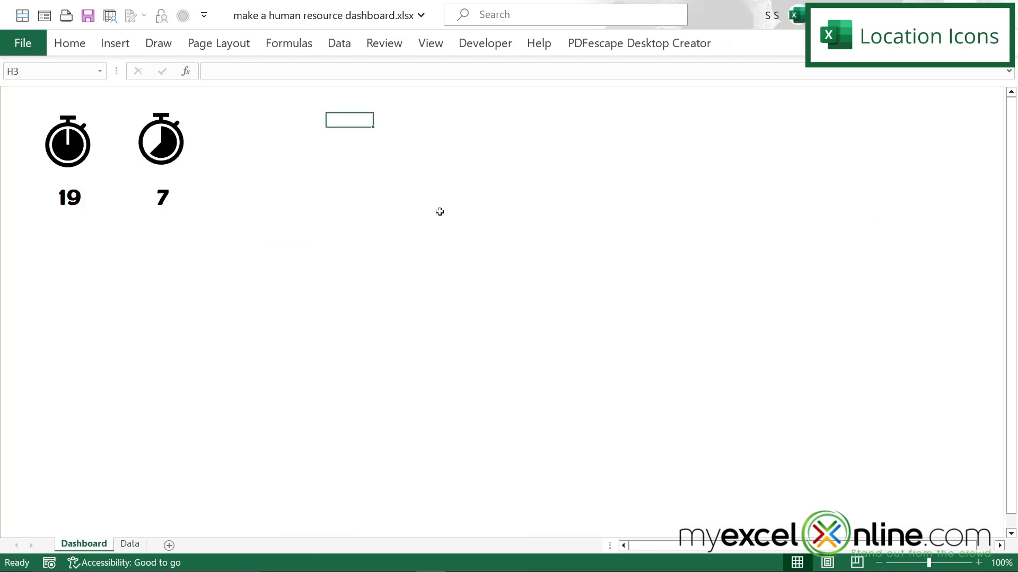
{"action": "left_click", "coordinate": [116, 45]}
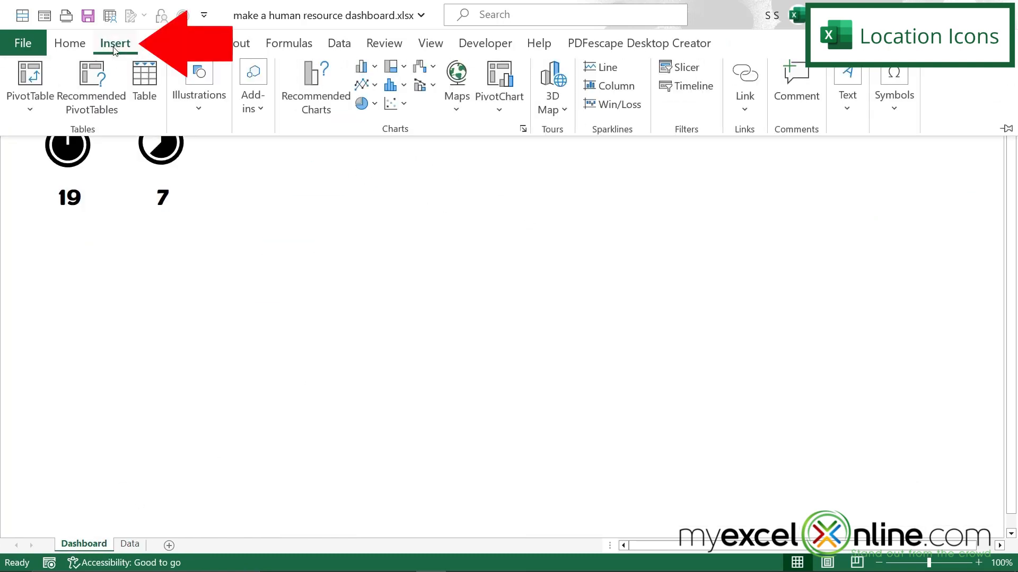
{"action": "left_click", "coordinate": [200, 110]}
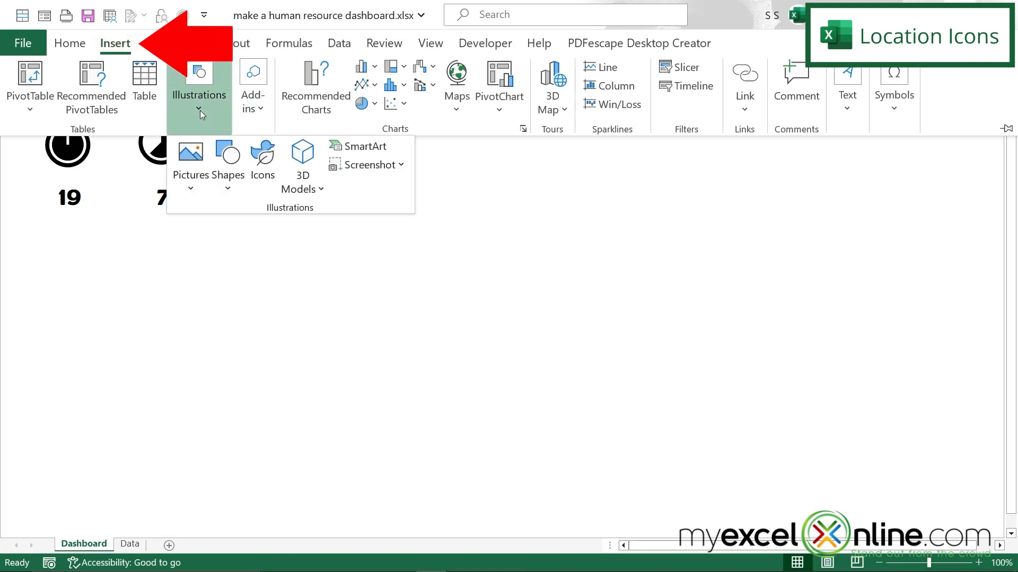
{"action": "left_click", "coordinate": [262, 162]}
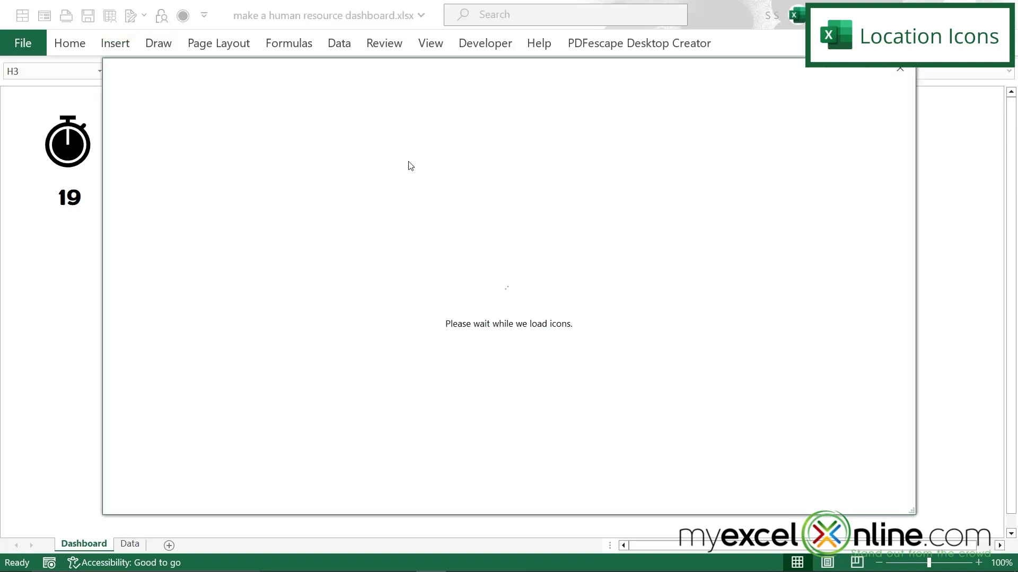
{"action": "type", "text": "con"}
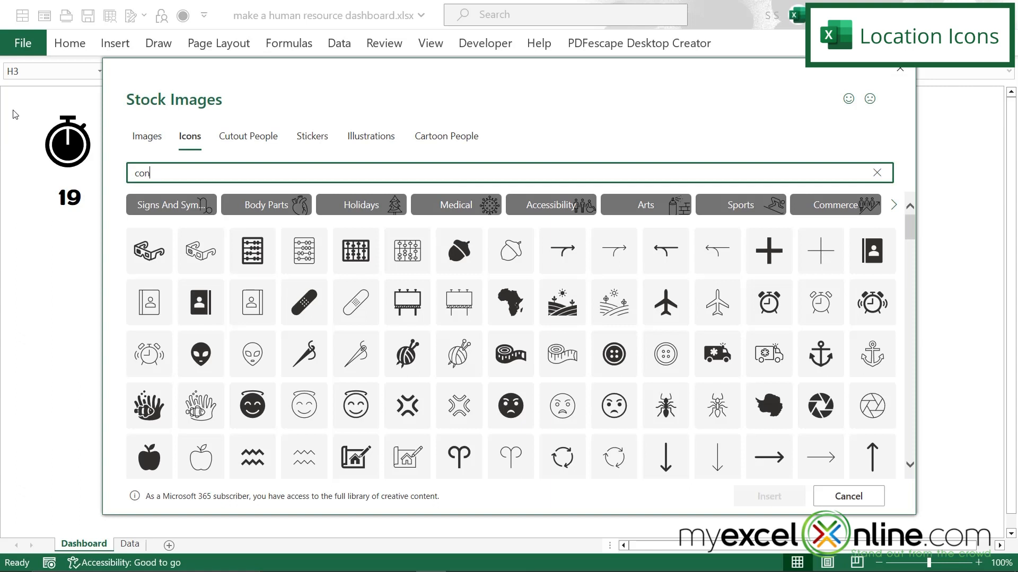
{"action": "type", "text": "tinents"}
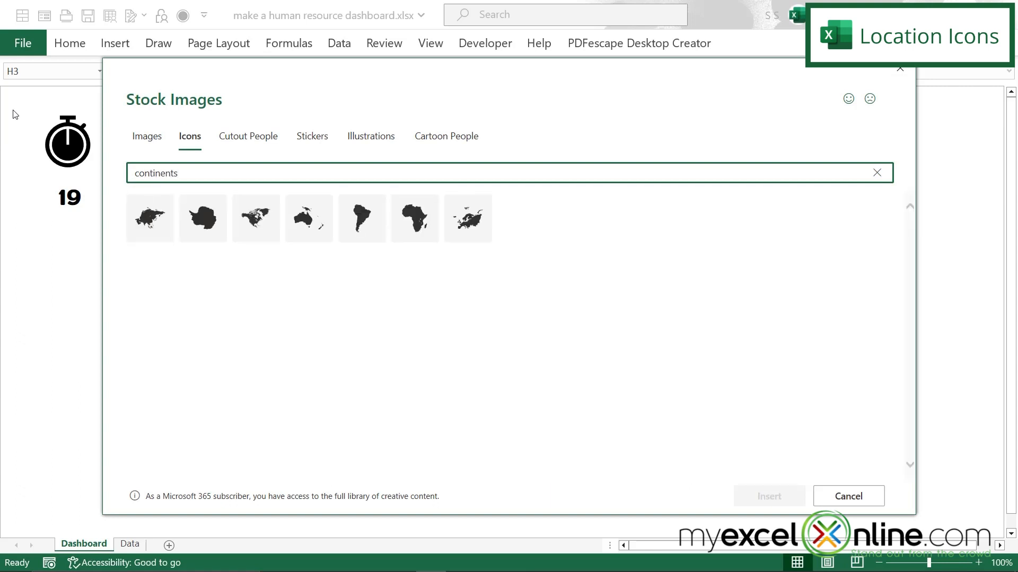
Step: Insert the Asia, Australia, North America, South America and Africa icons into the Dashboard sheet
{"action": "left_click", "coordinate": [151, 221]}
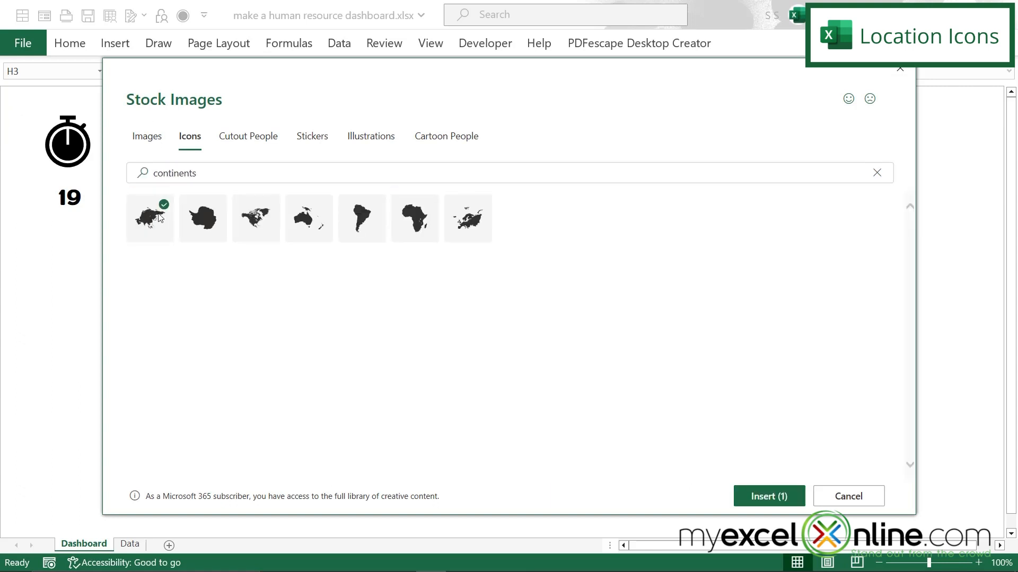
{"action": "left_click", "coordinate": [313, 226]}
{"action": "left_click", "coordinate": [258, 228]}
{"action": "left_click", "coordinate": [369, 233]}
{"action": "left_click", "coordinate": [414, 220]}
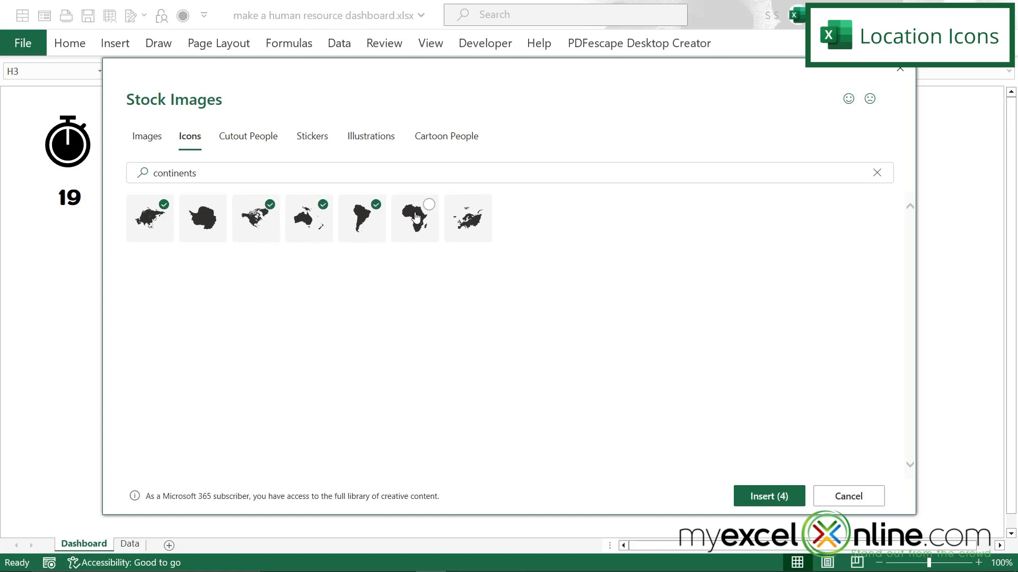
{"action": "left_click", "coordinate": [766, 496]}
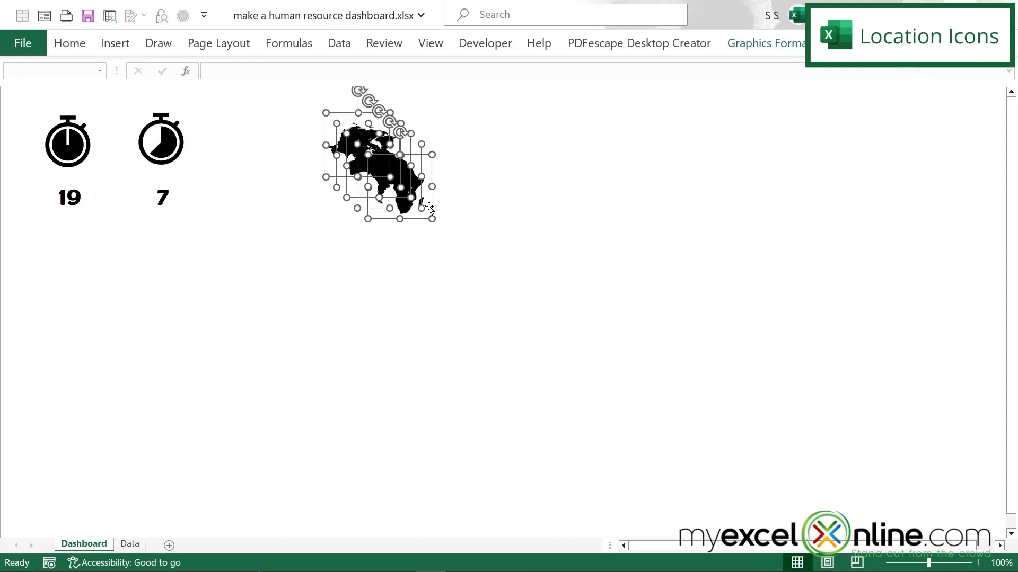
Step: Spread the continent icons into one row beside the stopwatches, ordered North America, Australia, Africa, South America, Asia
{"action": "left_click", "coordinate": [480, 197]}
{"action": "left_click", "coordinate": [357, 139]}
{"action": "left_click_drag", "start_coordinate": [357, 139], "coordinate": [473, 116]}
{"action": "left_click_drag", "start_coordinate": [412, 190], "coordinate": [602, 146]}
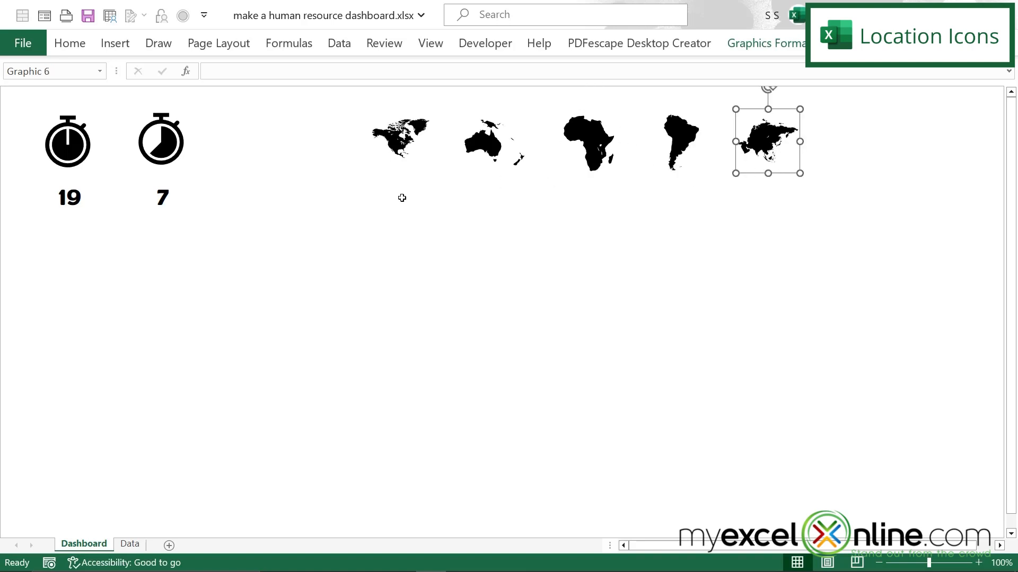
Step: Copy the formatting of count cell B8 to cells H8:R8 beneath the continent icons using Format Painter
{"action": "left_click", "coordinate": [66, 195]}
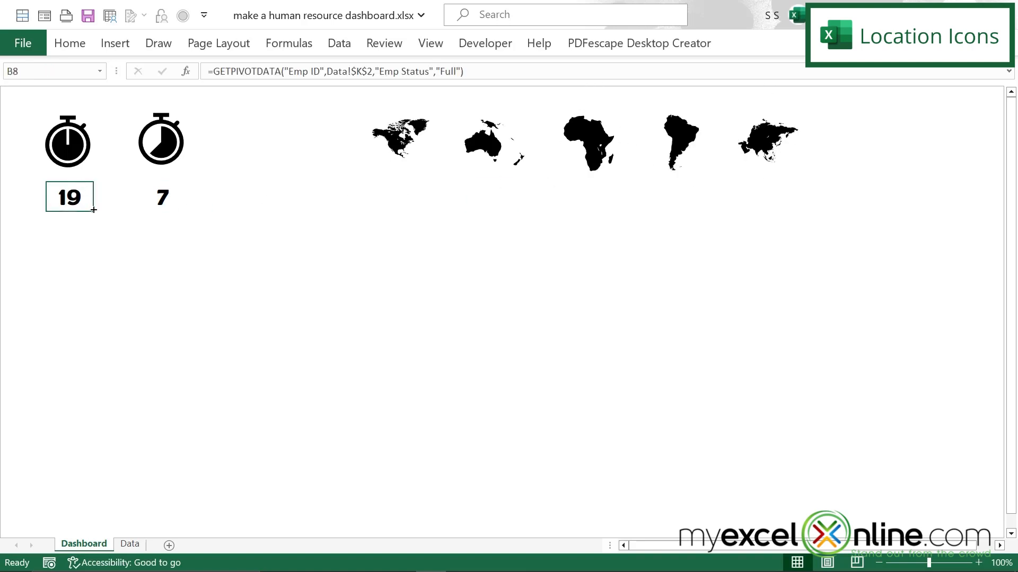
{"action": "left_click", "coordinate": [73, 45]}
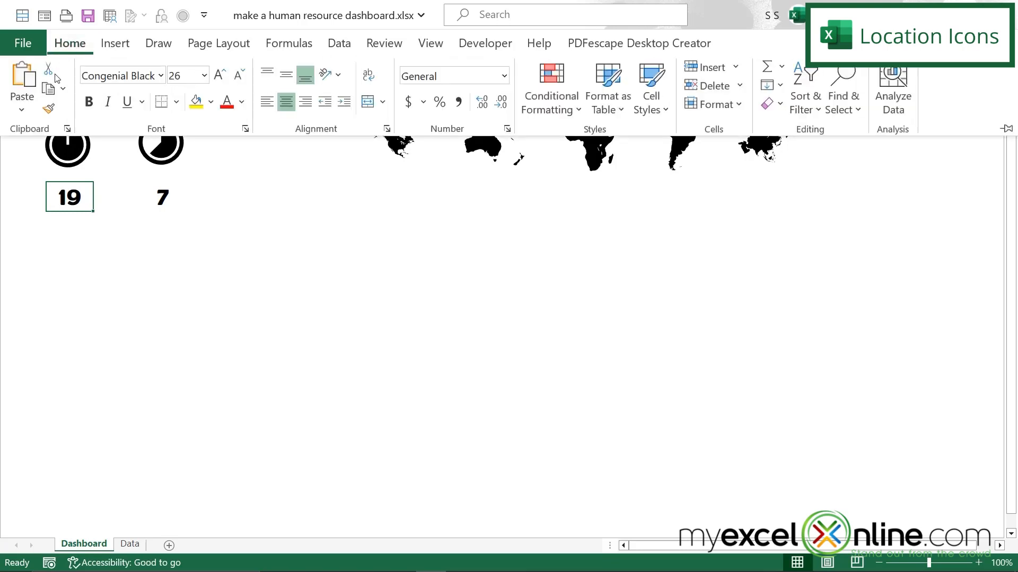
{"action": "left_click", "coordinate": [51, 109]}
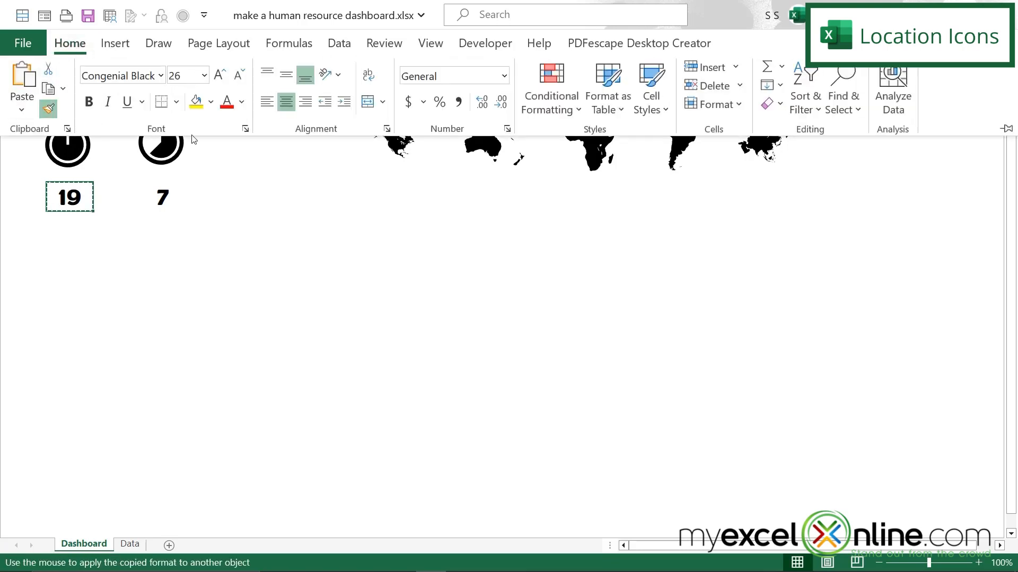
{"action": "left_click_drag", "start_coordinate": [341, 192], "coordinate": [800, 198]}
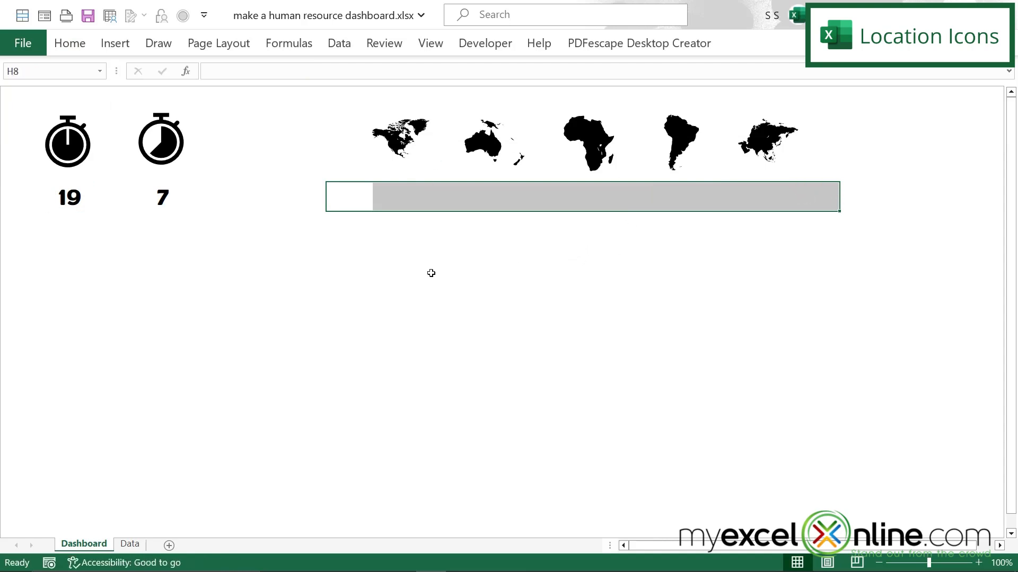
Step: Link Dashboard cell I8 to the North America count in the region PivotTable on the Data sheet
{"action": "left_click", "coordinate": [393, 205]}
{"action": "type", "text": "="}
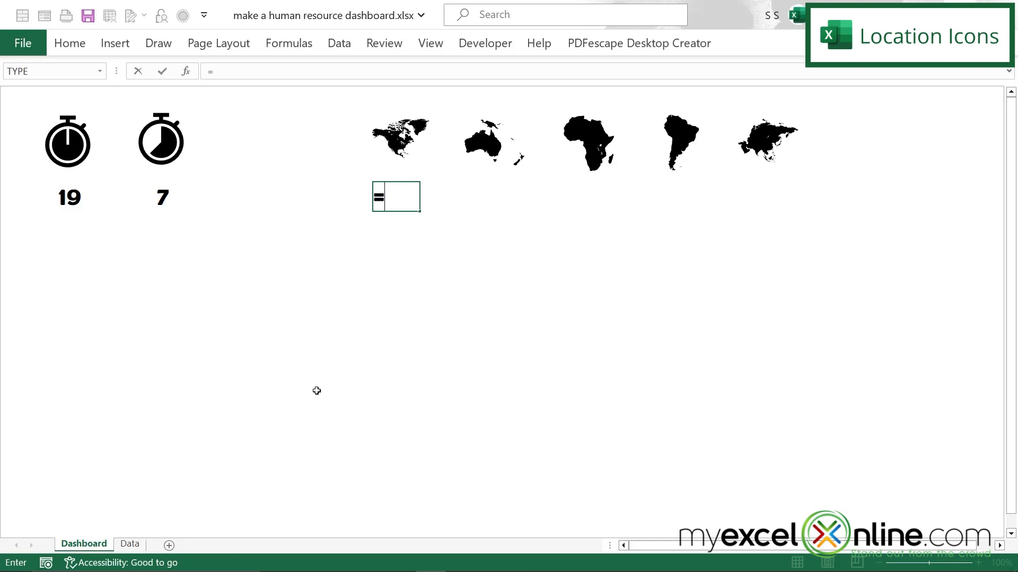
{"action": "left_click", "coordinate": [129, 546]}
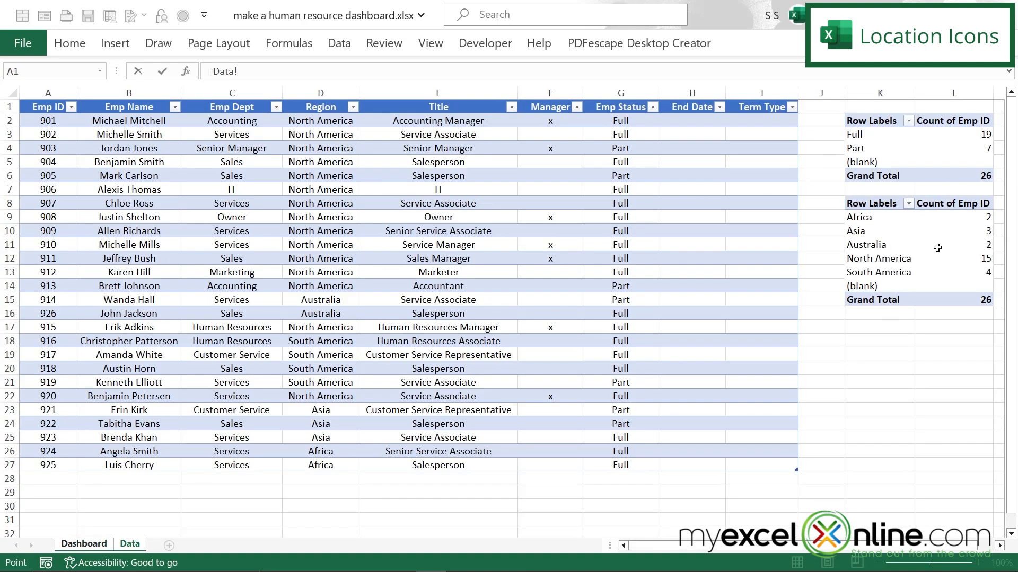
{"action": "left_click", "coordinate": [985, 258]}
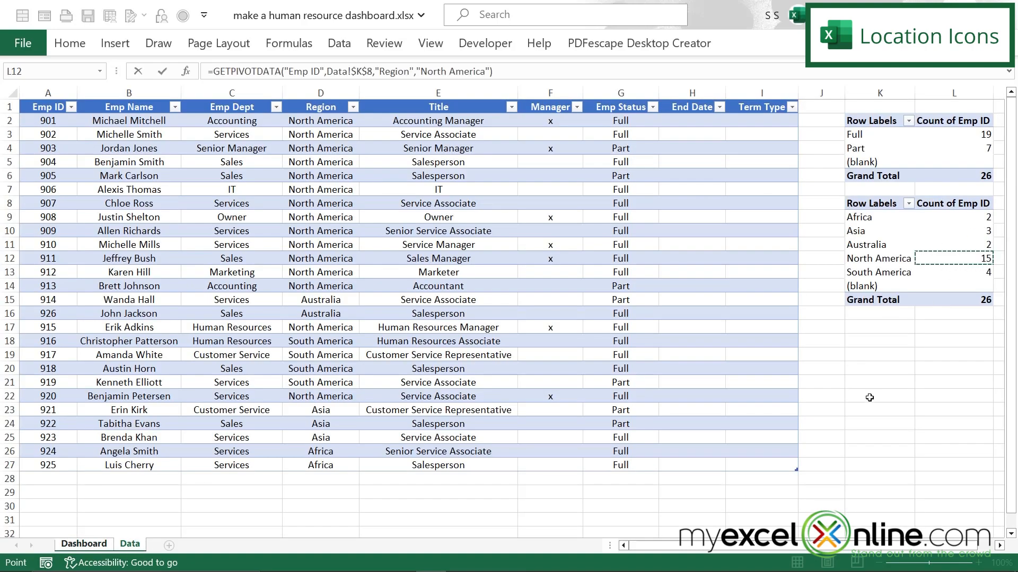
{"action": "key", "text": "Return"}
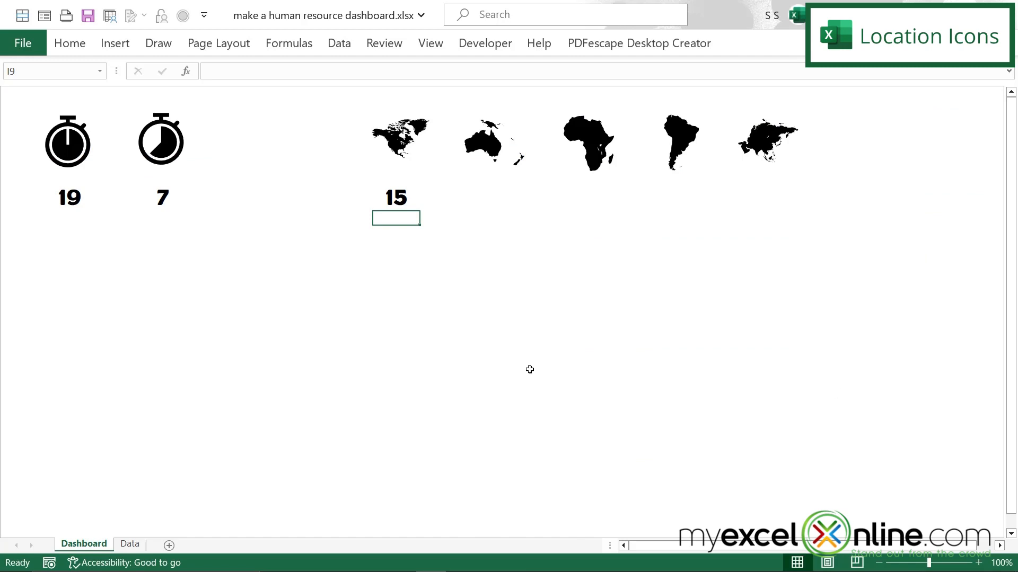
Step: Link Dashboard cell K8 to the Australia count in the region PivotTable on the Data sheet
{"action": "left_click", "coordinate": [472, 201]}
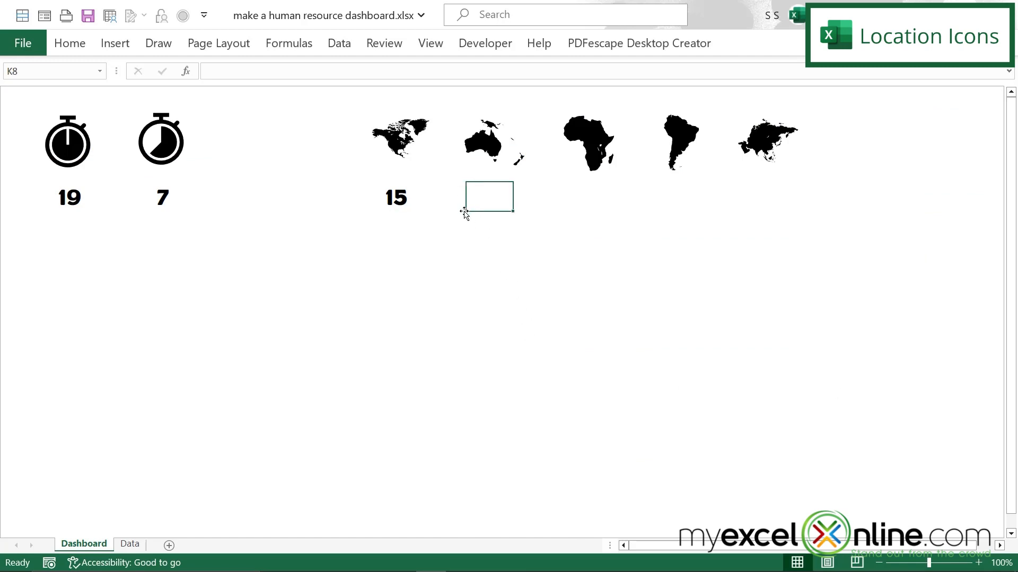
{"action": "type", "text": "="}
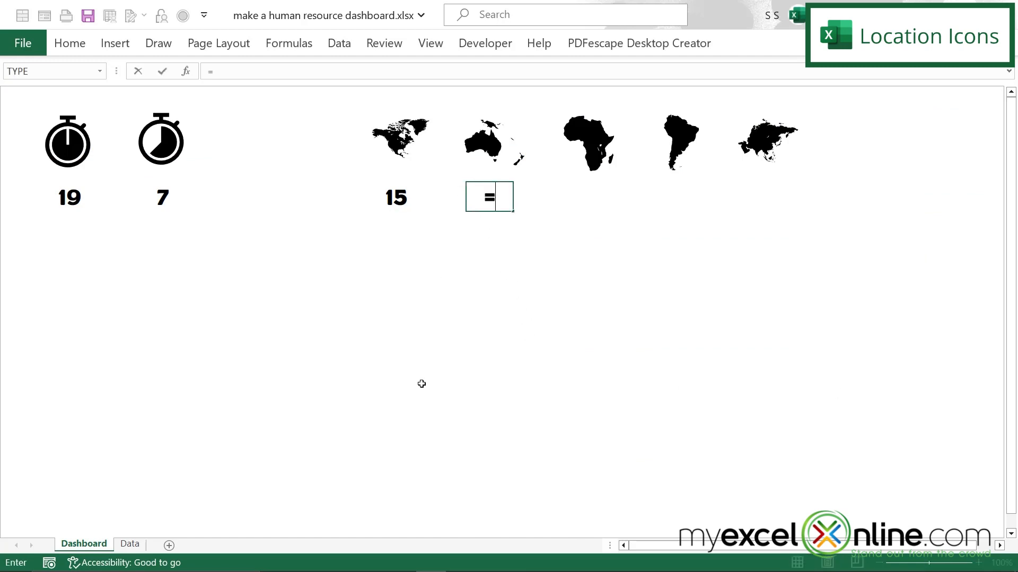
{"action": "left_click", "coordinate": [123, 548]}
{"action": "left_click", "coordinate": [983, 246]}
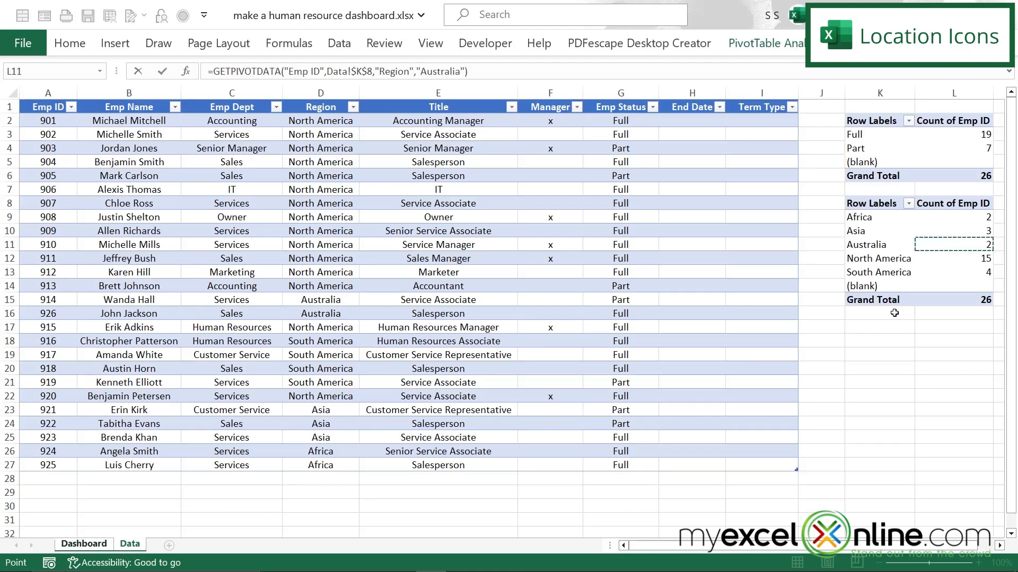
{"action": "key", "text": "Return"}
Step: Link Dashboard cell M8 to the Africa count in the region PivotTable on the Data sheet
{"action": "left_click", "coordinate": [584, 199]}
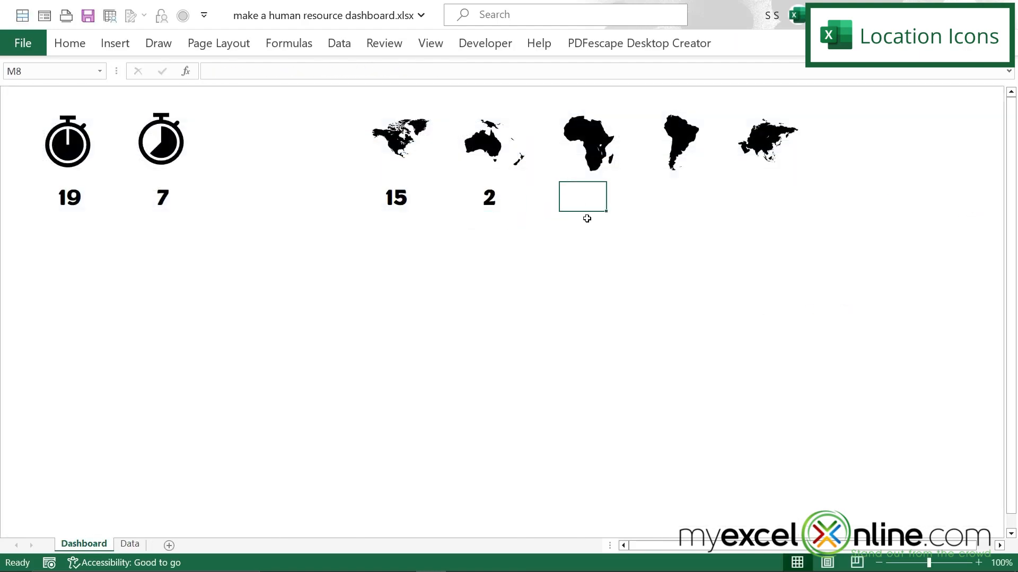
{"action": "type", "text": "="}
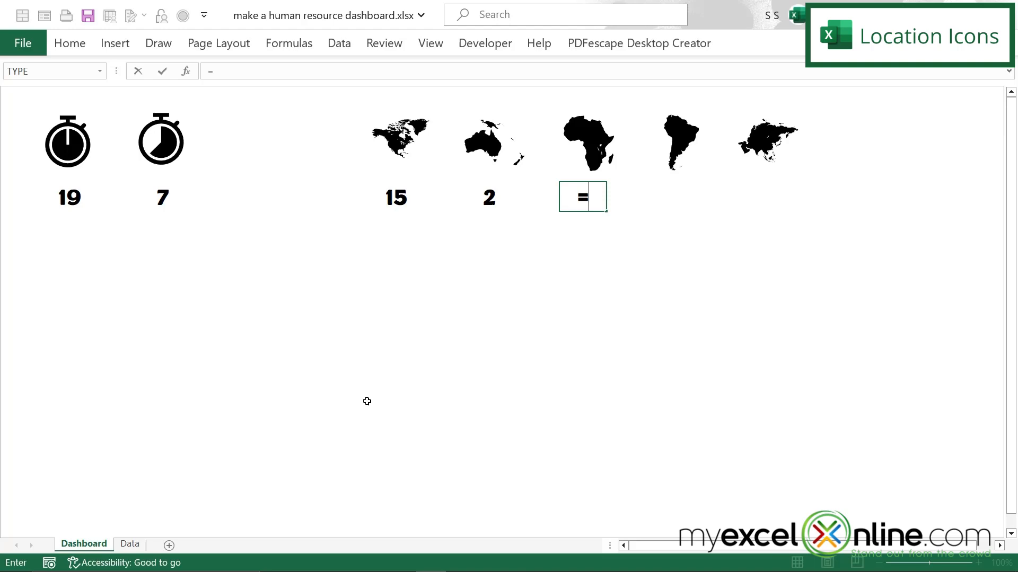
{"action": "left_click", "coordinate": [130, 544]}
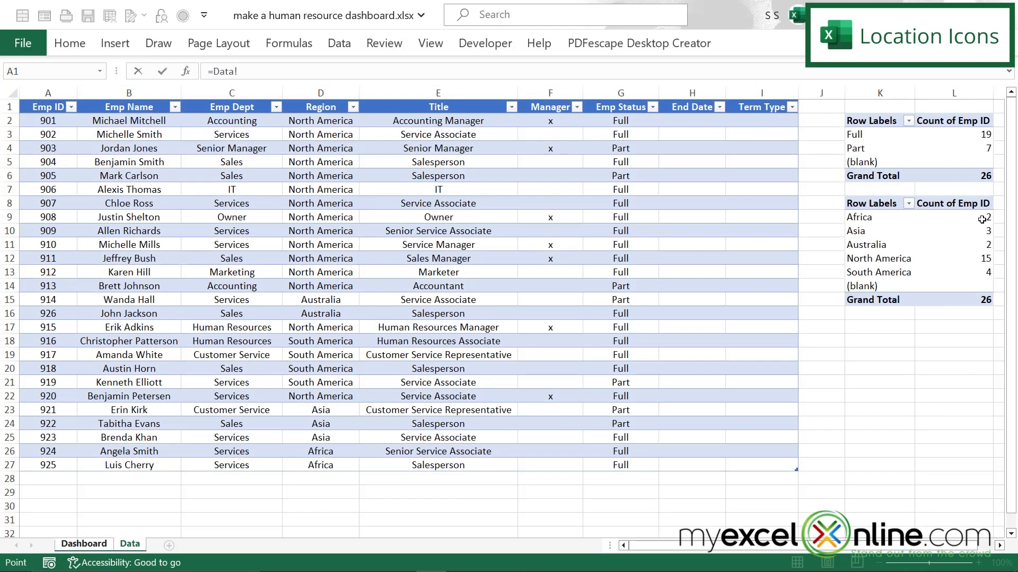
{"action": "left_click", "coordinate": [981, 219]}
{"action": "key", "text": "Return"}
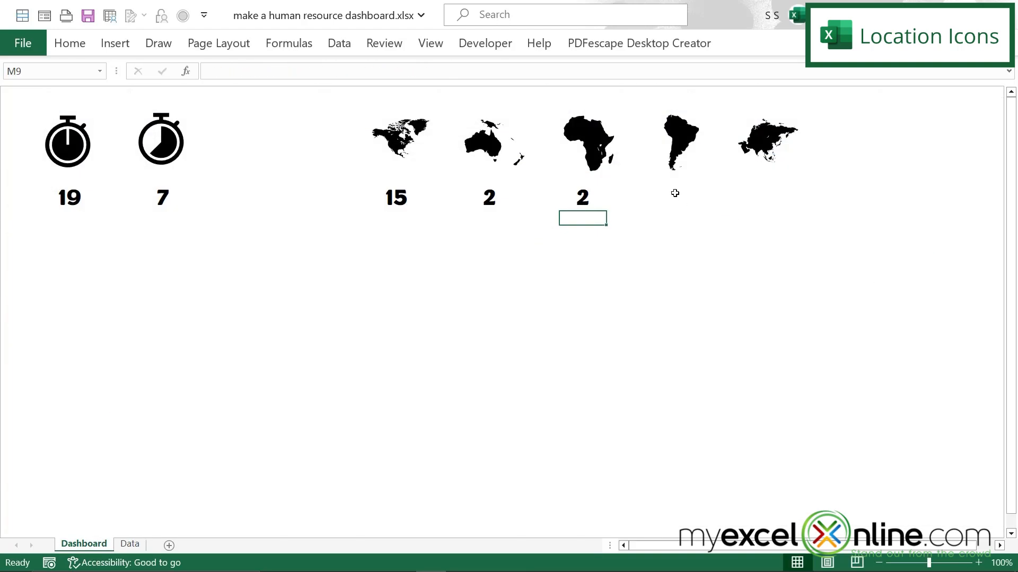
Step: Link Dashboard cell O8 to the South America count in the region PivotTable on the Data sheet
{"action": "left_click", "coordinate": [675, 193]}
{"action": "type", "text": "="}
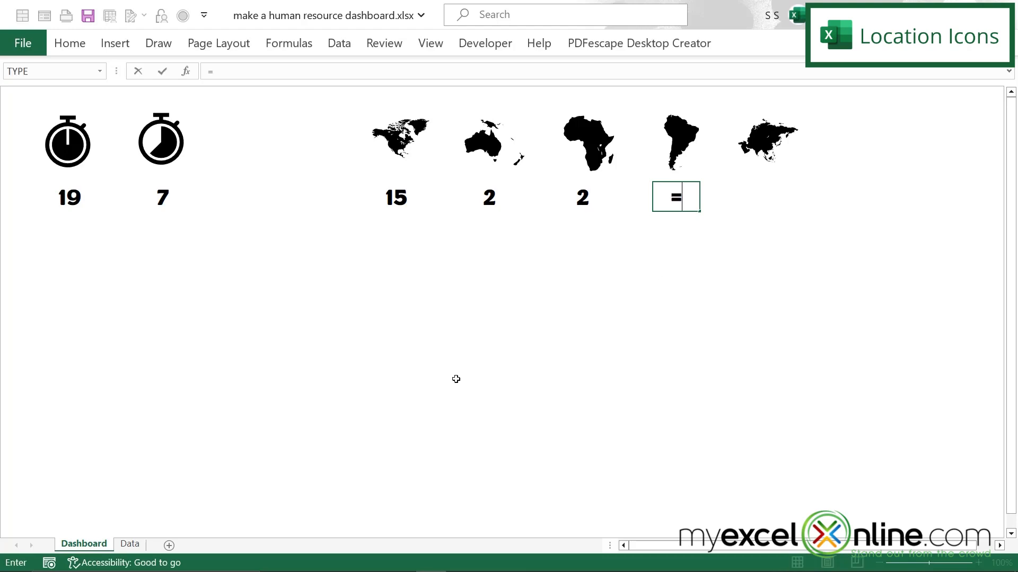
{"action": "left_click", "coordinate": [129, 544]}
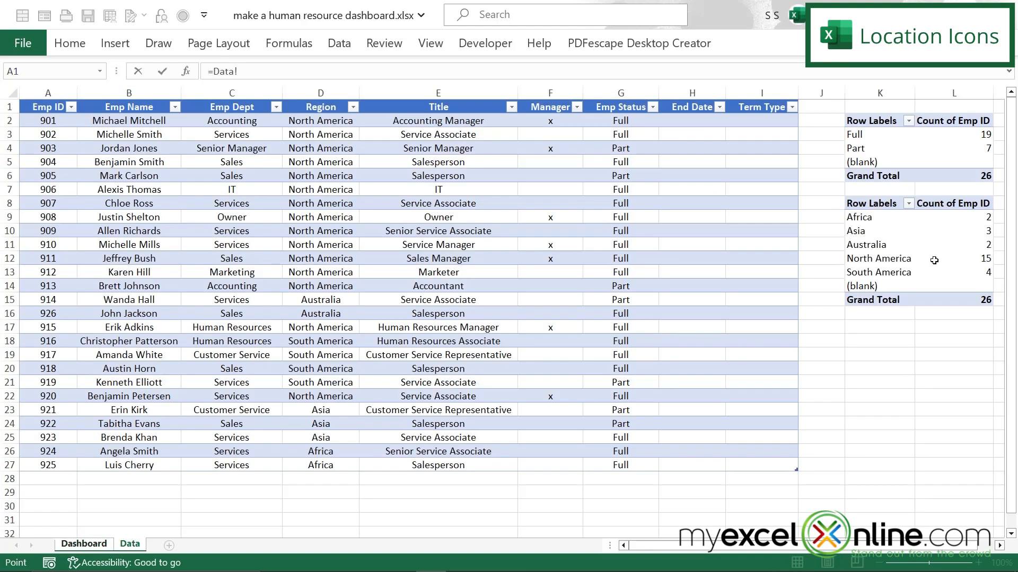
{"action": "left_click", "coordinate": [977, 271]}
{"action": "key", "text": "Return"}
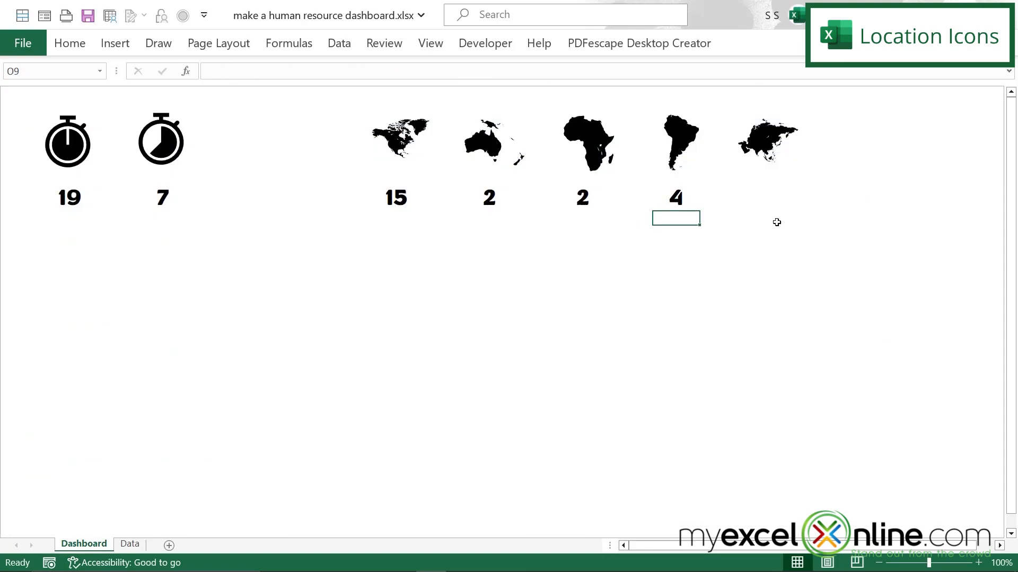
Step: Link Dashboard cell Q8 to the Asia count in the region PivotTable on the Data sheet
{"action": "left_click", "coordinate": [762, 198]}
{"action": "type", "text": "="}
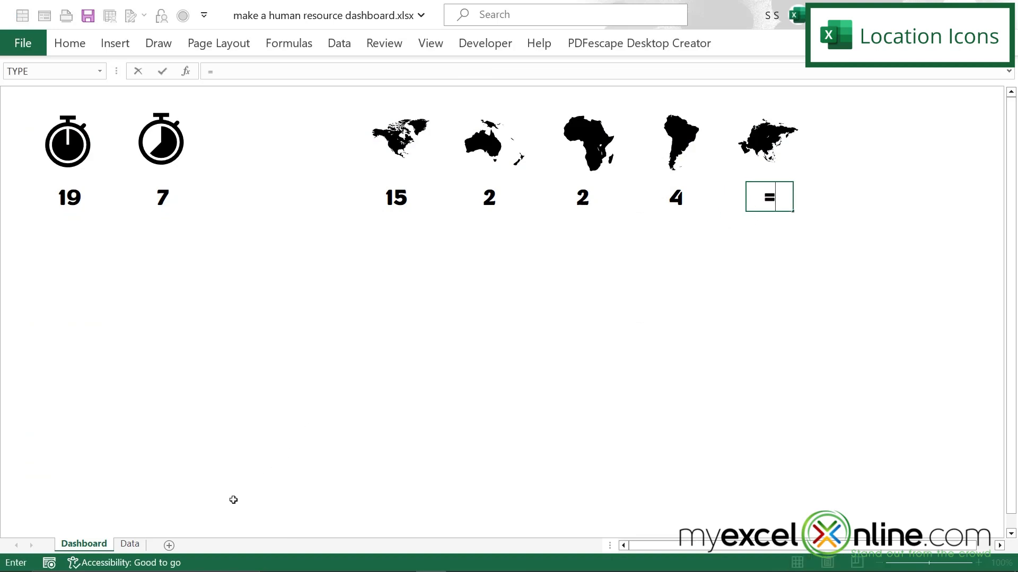
{"action": "left_click", "coordinate": [130, 544]}
{"action": "left_click", "coordinate": [981, 231]}
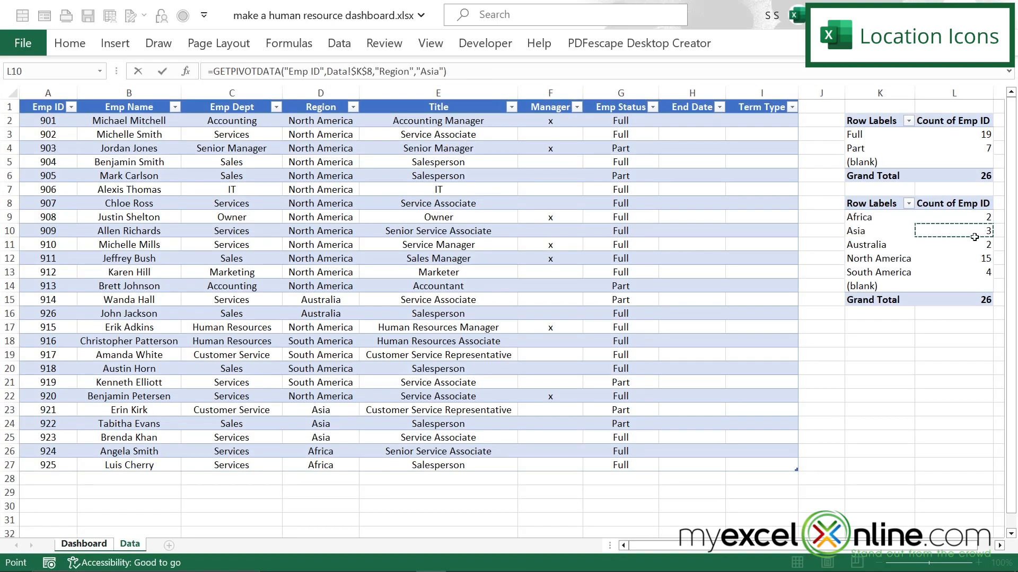
{"action": "key", "text": "Return"}
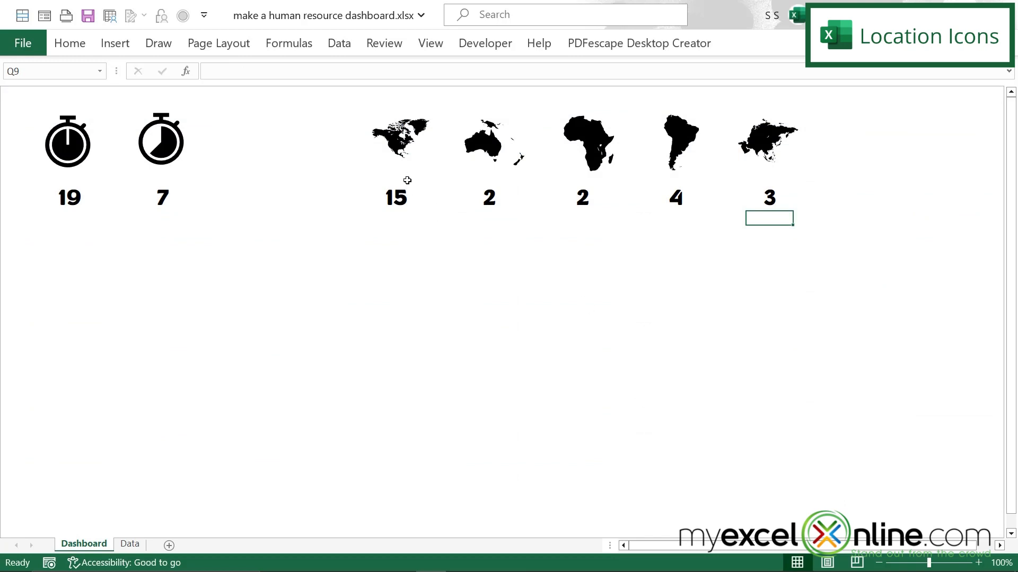
Step: Enlarge the North America and Australia icons slightly and center each one above its employee count
{"action": "left_click", "coordinate": [398, 138]}
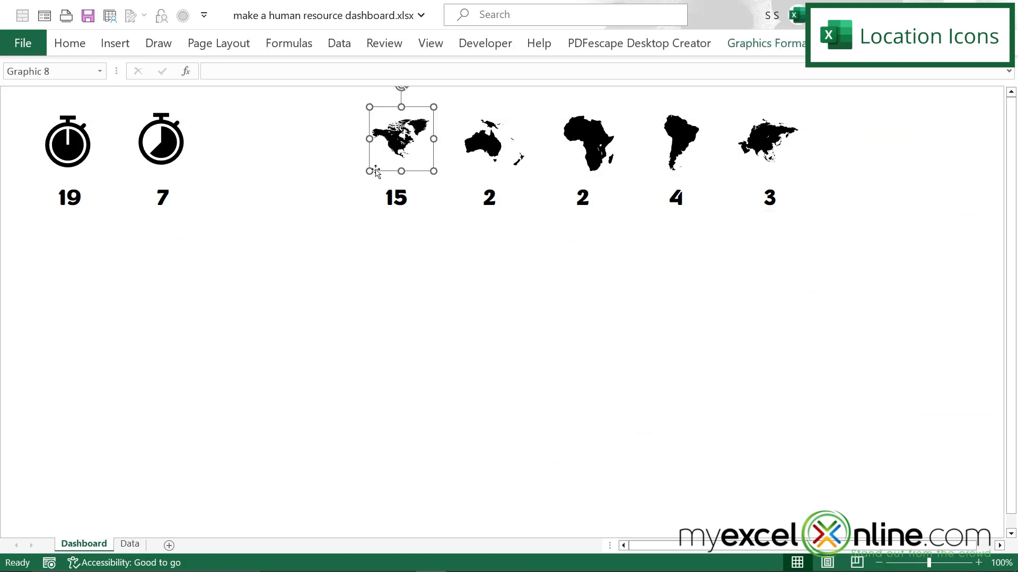
{"action": "left_click_drag", "start_coordinate": [370, 170], "coordinate": [360, 180]}
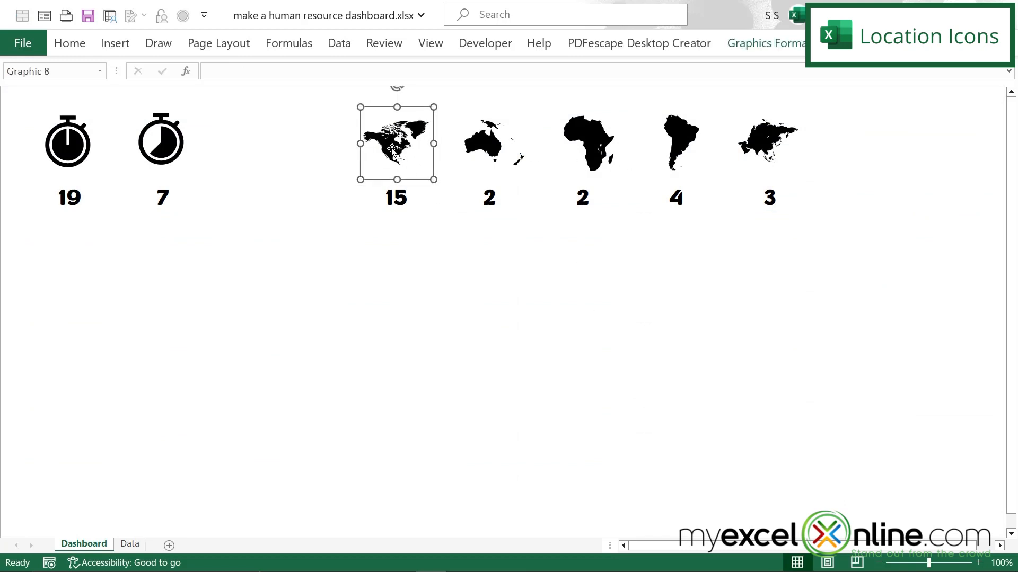
{"action": "left_click", "coordinate": [491, 150]}
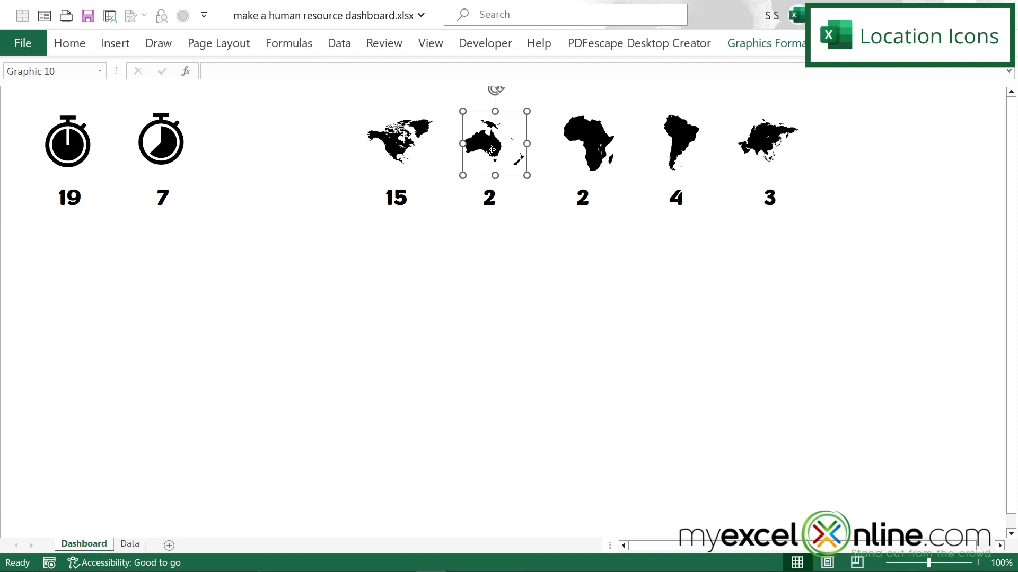
{"action": "left_click_drag", "start_coordinate": [490, 150], "coordinate": [493, 150]}
{"action": "left_click_drag", "start_coordinate": [529, 174], "coordinate": [535, 180]}
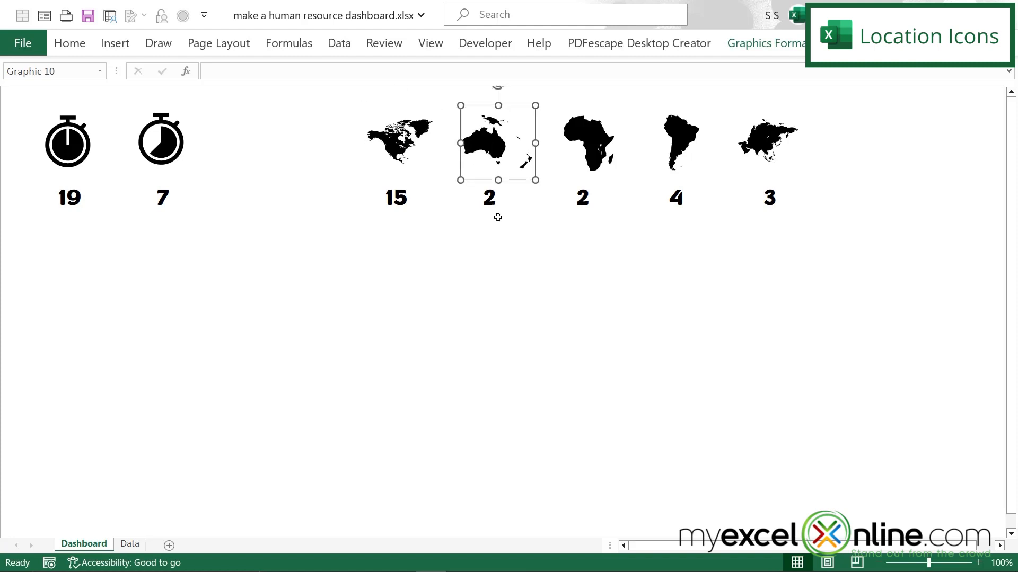
Step: Reposition the Africa, South America and Asia icons so each sits centered above its employee count
{"action": "left_click_drag", "start_coordinate": [597, 139], "coordinate": [587, 137]}
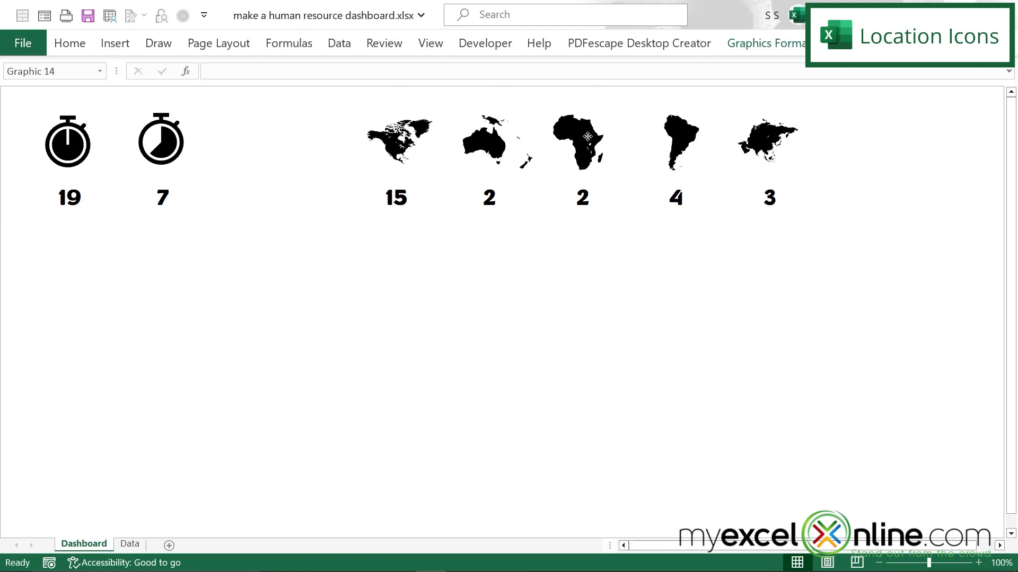
{"action": "left_click_drag", "start_coordinate": [681, 135], "coordinate": [673, 140]}
{"action": "left_click_drag", "start_coordinate": [765, 138], "coordinate": [766, 142]}
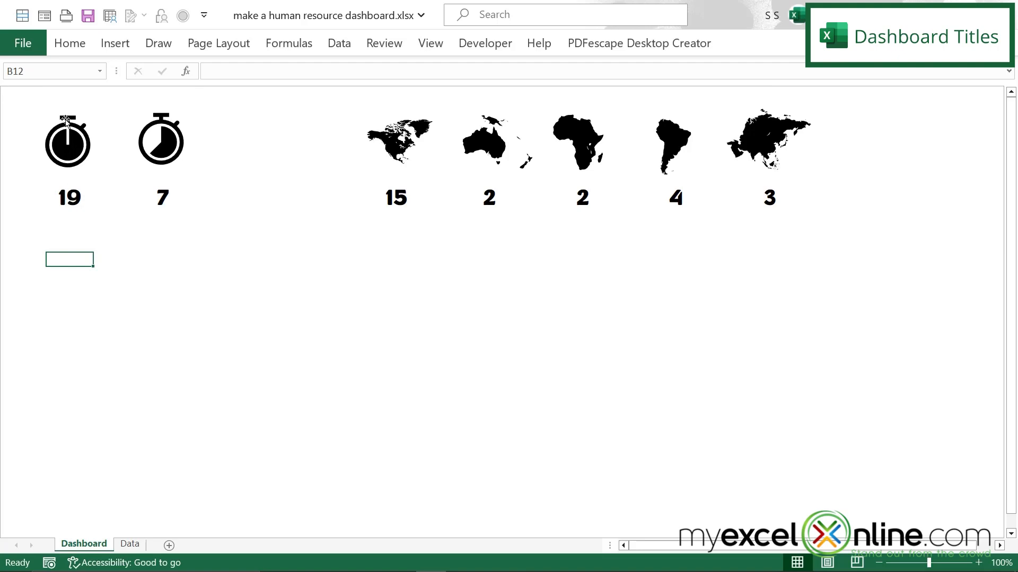
Step: Merge and center A1:E1 above the status icons and H1:R1 above the continent icons
{"action": "left_click_drag", "start_coordinate": [42, 93], "coordinate": [200, 93]}
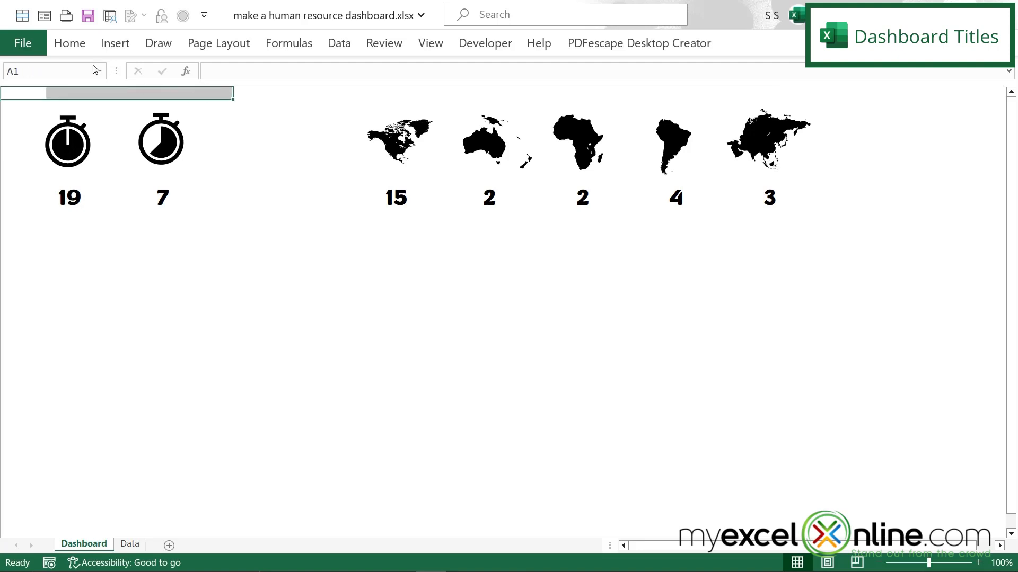
{"action": "left_click", "coordinate": [69, 43]}
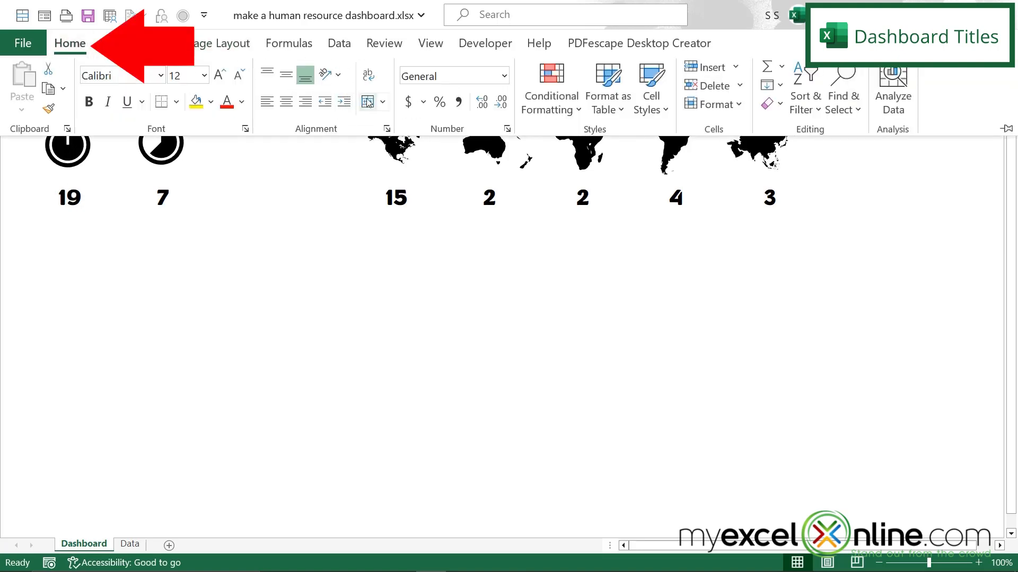
{"action": "left_click", "coordinate": [367, 103]}
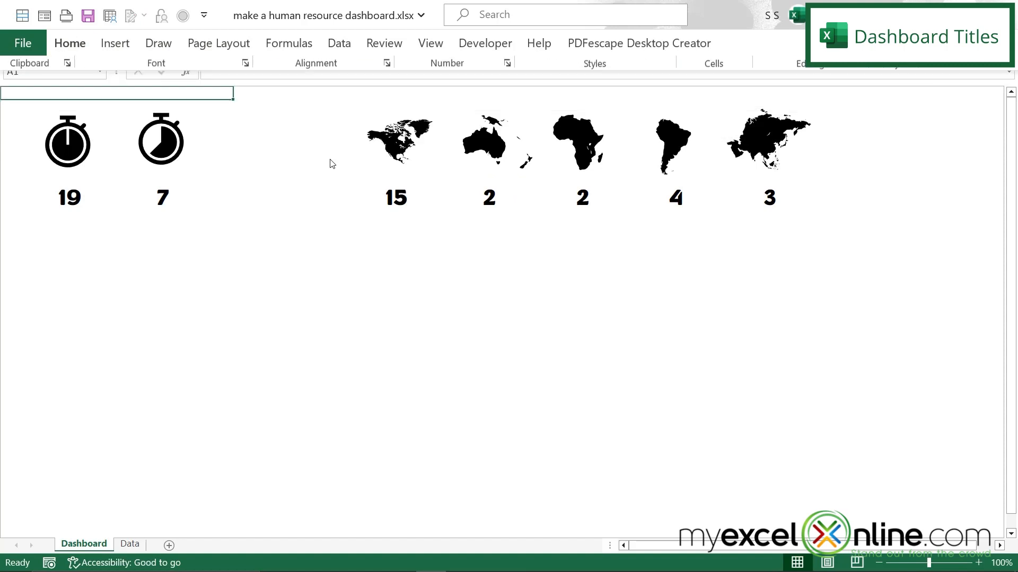
{"action": "left_click_drag", "start_coordinate": [363, 95], "coordinate": [840, 96]}
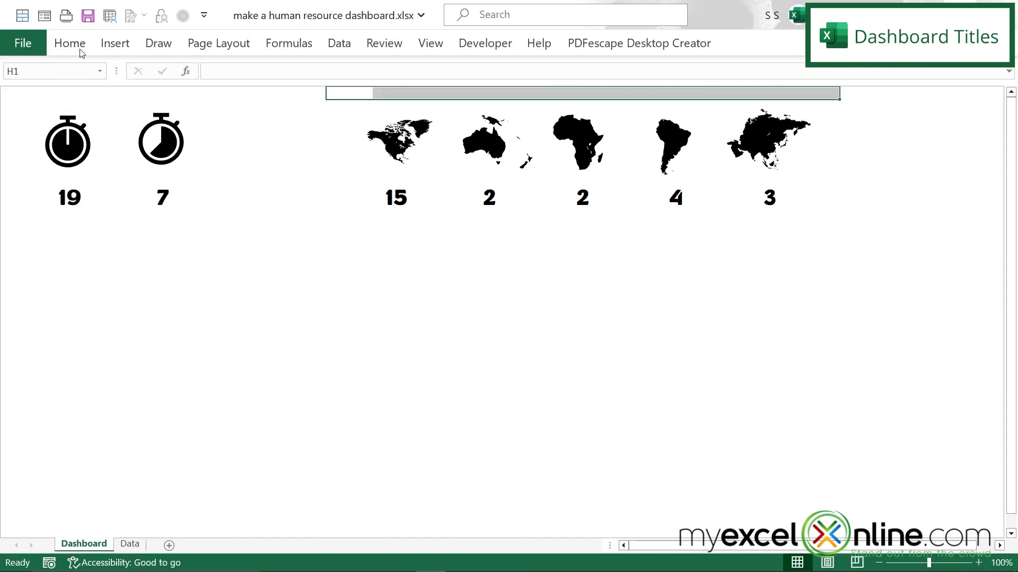
{"action": "left_click", "coordinate": [75, 46]}
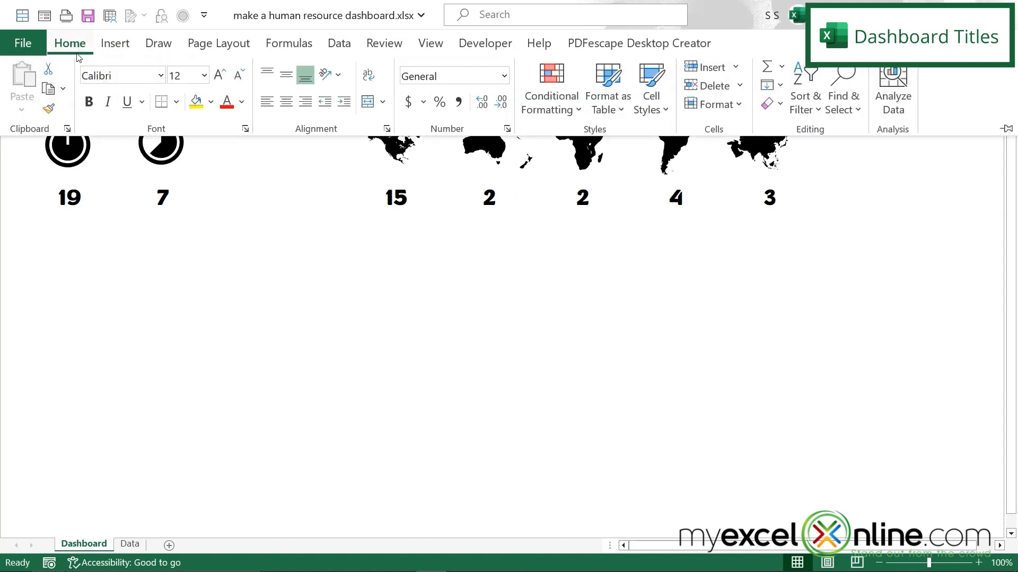
{"action": "left_click", "coordinate": [372, 103]}
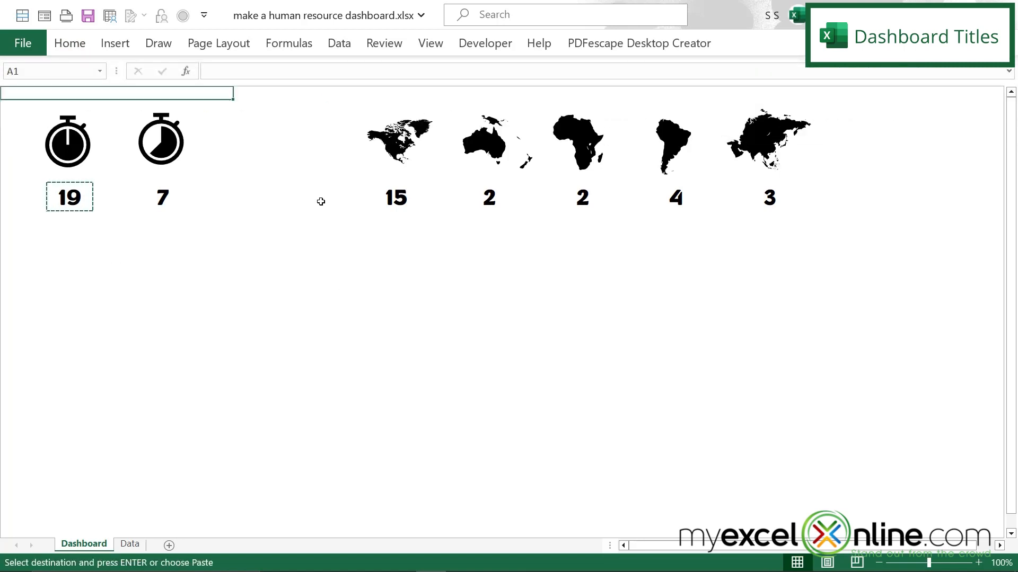
Step: Enter the title "Employees By Status" in merged cell A1 and "Employees By Region" in merged cell H1
{"action": "type", "text": "Empl"}
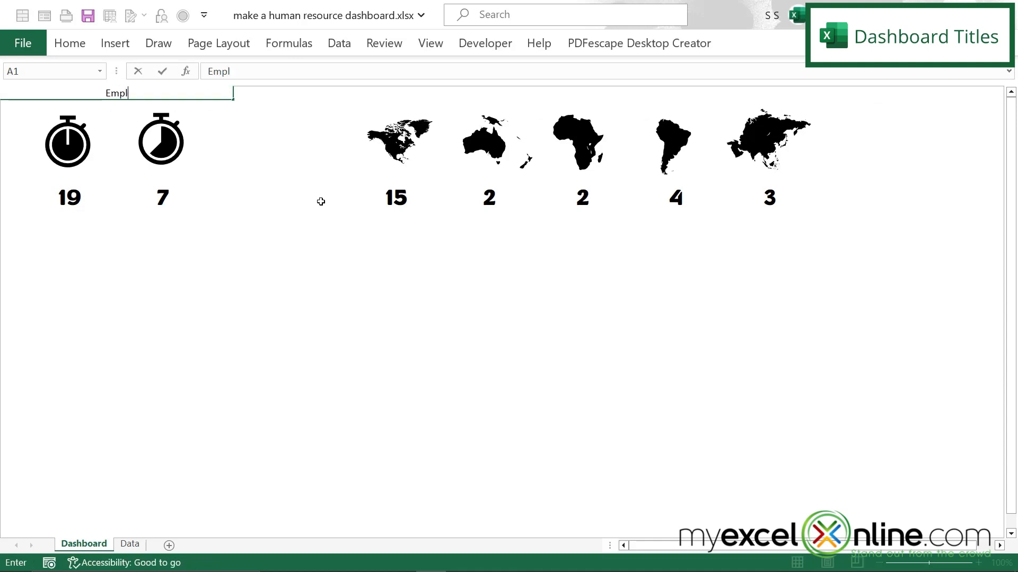
{"action": "type", "text": "oyees By Status"}
{"action": "key", "text": "Return"}
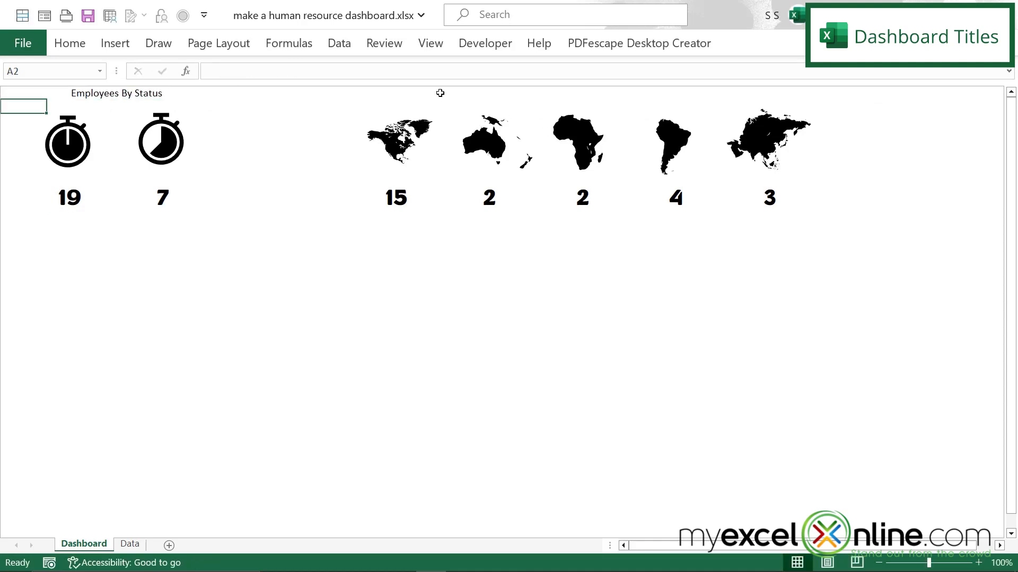
{"action": "left_click", "coordinate": [408, 91]}
{"action": "type", "text": "Empl"}
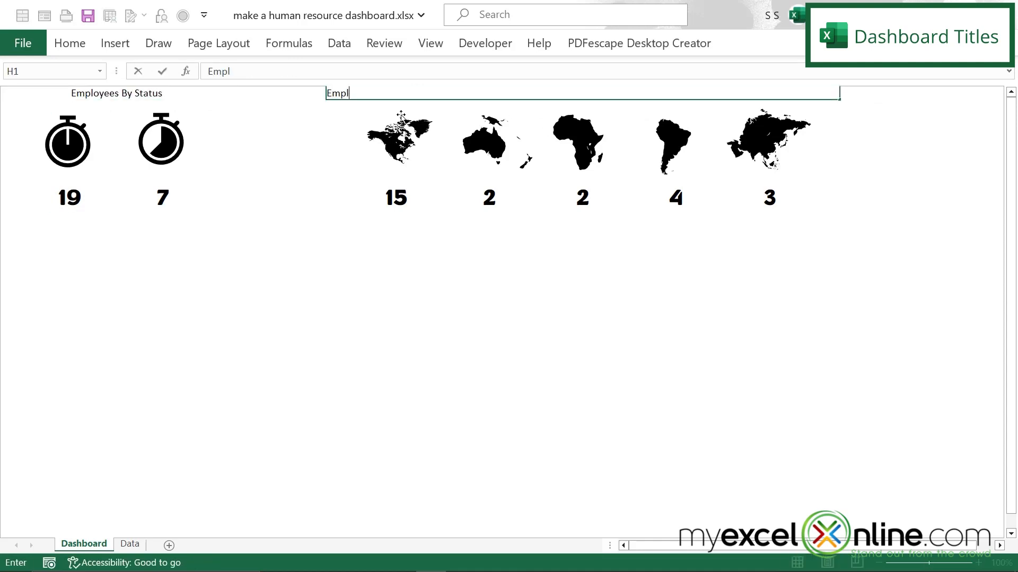
{"action": "type", "text": "oyees By Region"}
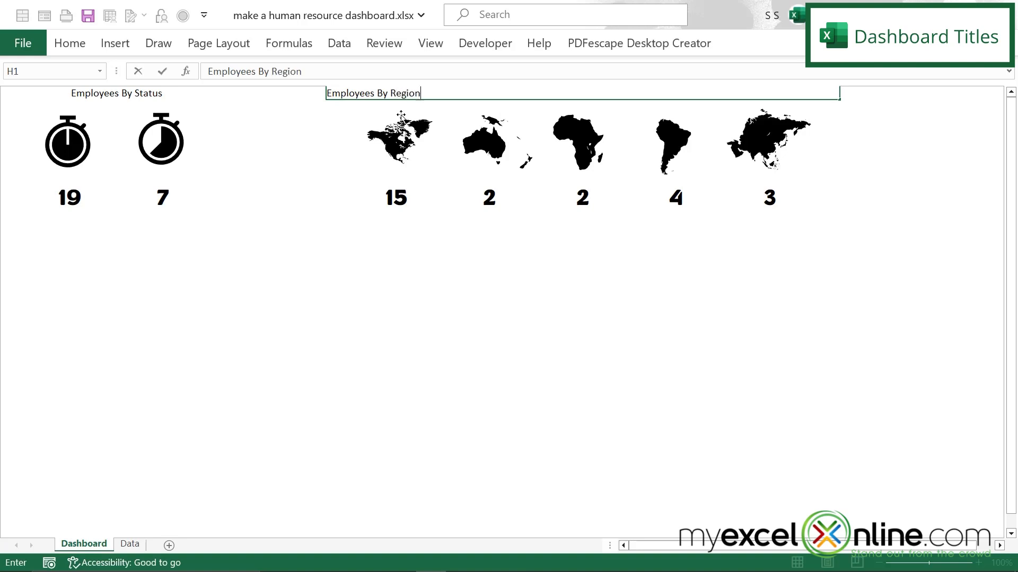
{"action": "key", "text": "Return"}
Step: Format both dashboard titles in Congenial Black, size 24, with a light blue font color
{"action": "key", "text": "ctrl+Home"}
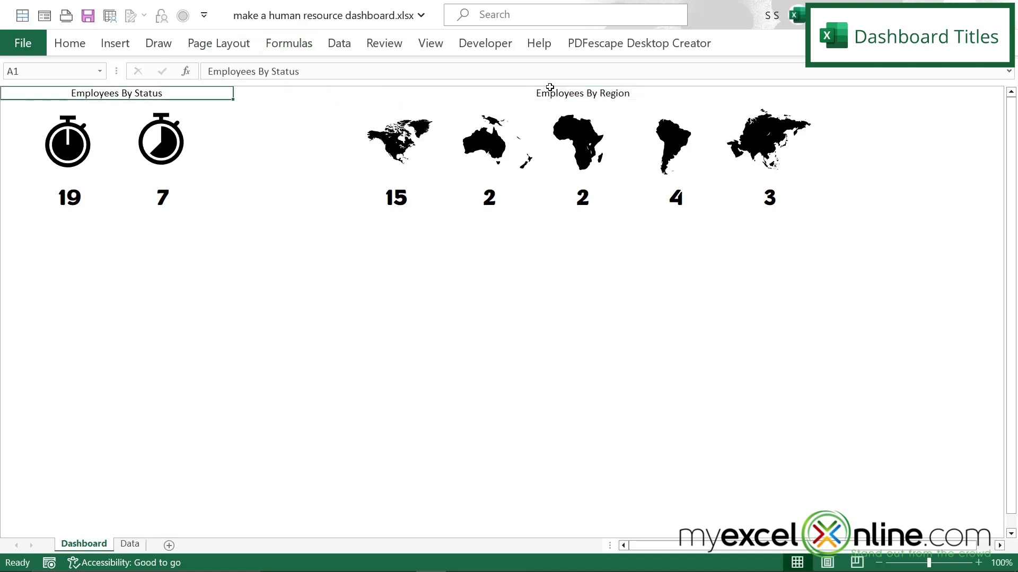
{"action": "left_click", "coordinate": [556, 93], "text": "ctrl"}
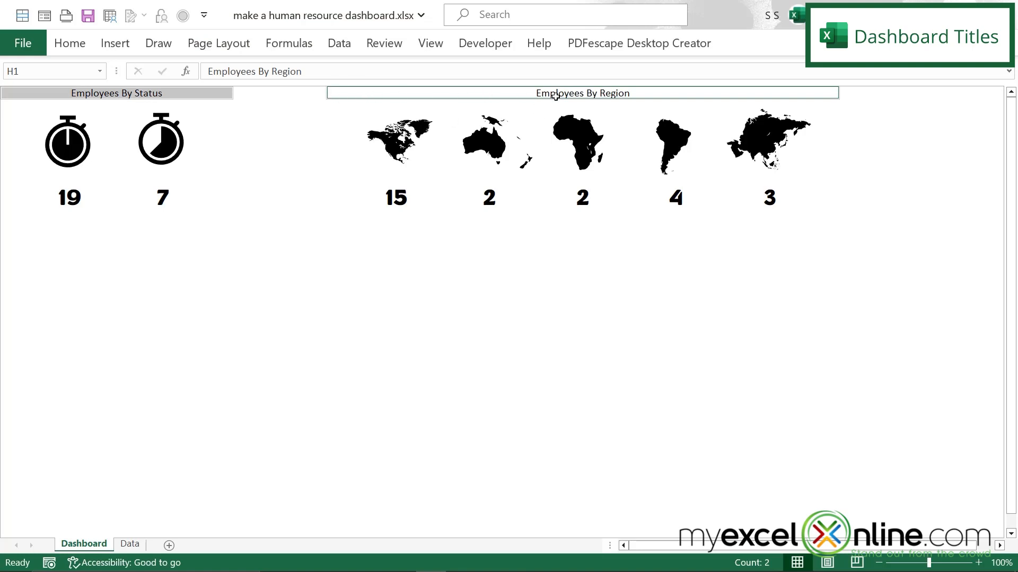
{"action": "left_click", "coordinate": [72, 43]}
{"action": "left_click", "coordinate": [160, 75]}
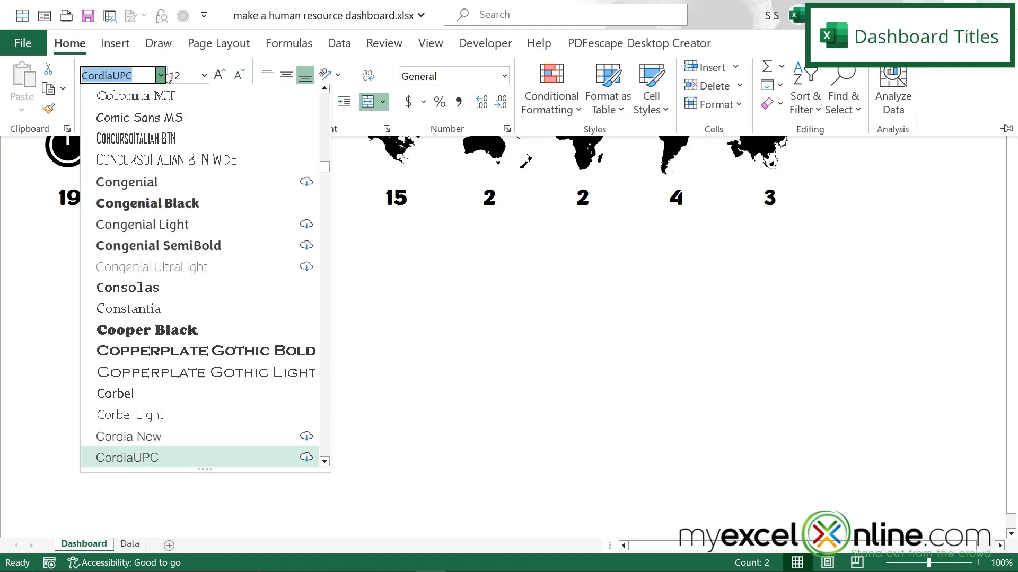
{"action": "left_click", "coordinate": [147, 210]}
{"action": "left_click", "coordinate": [204, 75]}
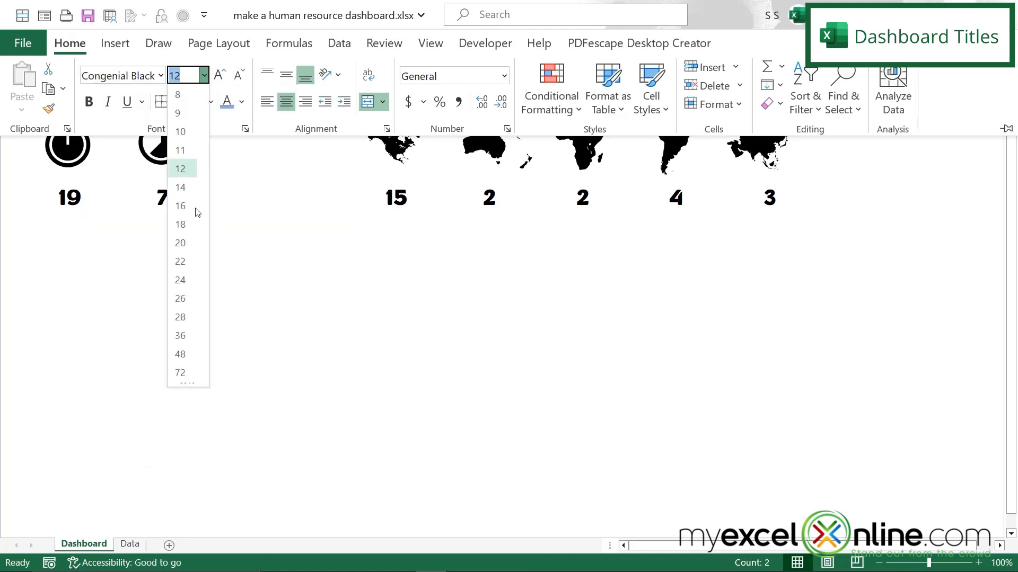
{"action": "left_click", "coordinate": [184, 280]}
{"action": "left_click", "coordinate": [242, 101]}
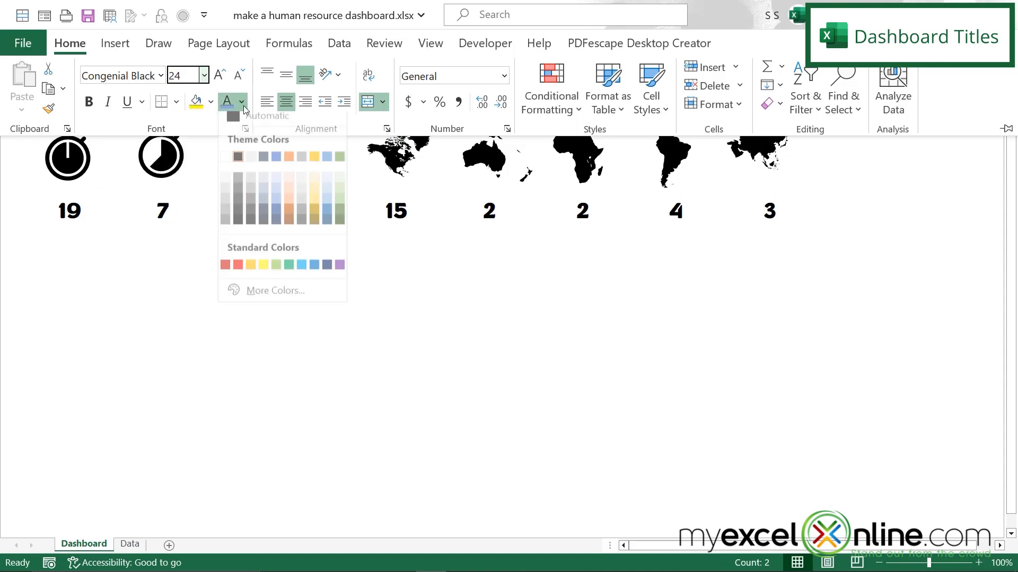
{"action": "left_click", "coordinate": [277, 207]}
{"action": "key", "text": "Down"}
{"action": "key", "text": "ctrl+F1"}
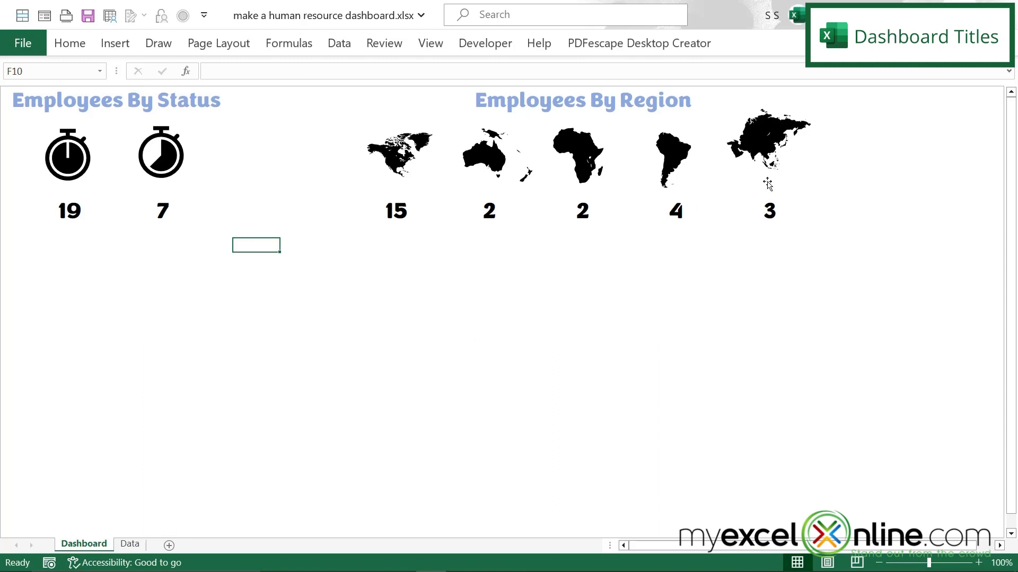
Step: Move the Asia icon down into line with the other continent icons
{"action": "left_click_drag", "start_coordinate": [763, 147], "coordinate": [757, 158]}
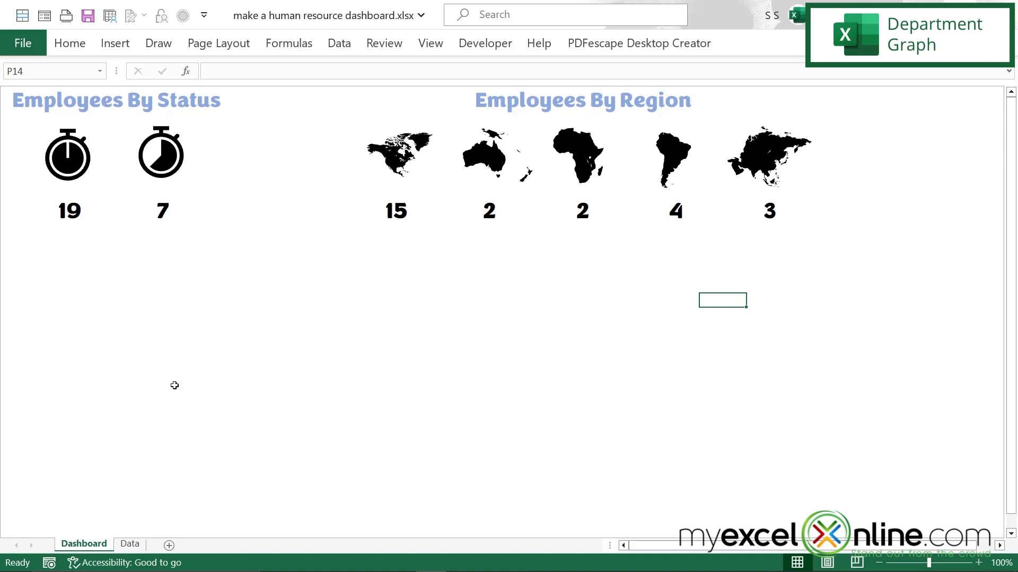
Step: Insert a PivotTable at K17 on the Data sheet, using columns A:I of that sheet as its source
{"action": "left_click", "coordinate": [127, 544]}
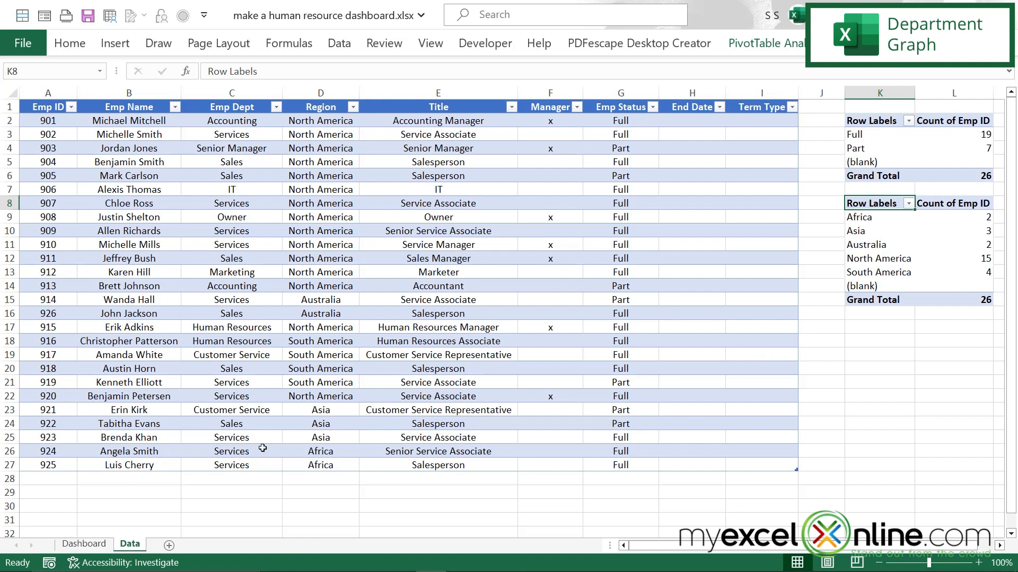
{"action": "left_click", "coordinate": [857, 328]}
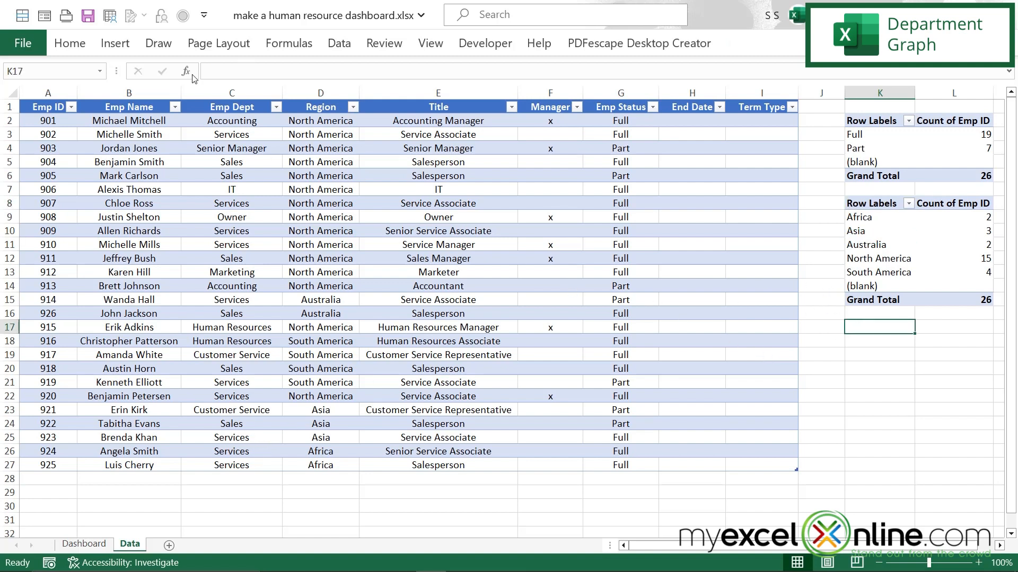
{"action": "left_click", "coordinate": [115, 43]}
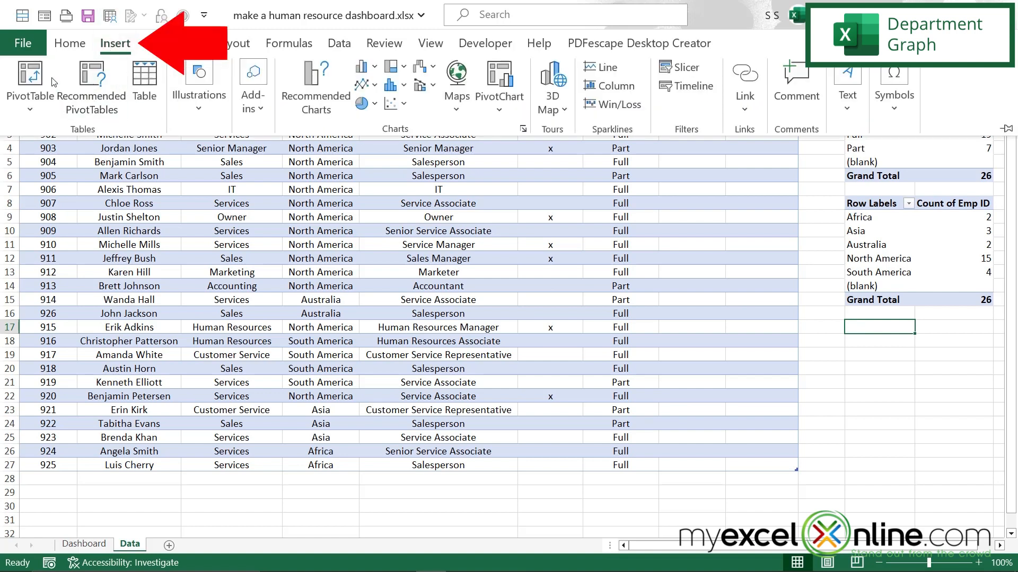
{"action": "left_click", "coordinate": [53, 81]}
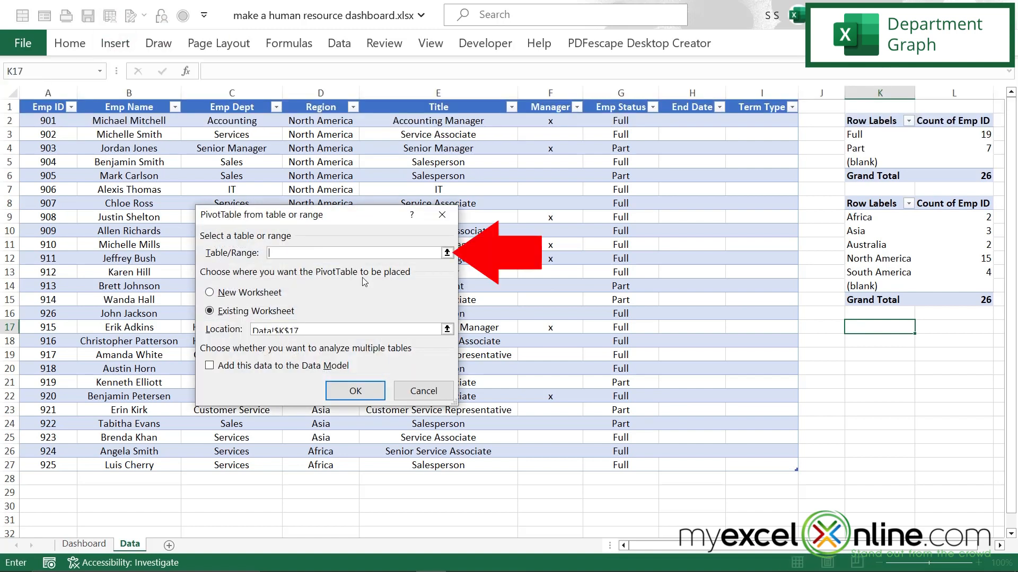
{"action": "left_click", "coordinate": [448, 253]}
{"action": "left_click_drag", "start_coordinate": [48, 93], "coordinate": [752, 94]}
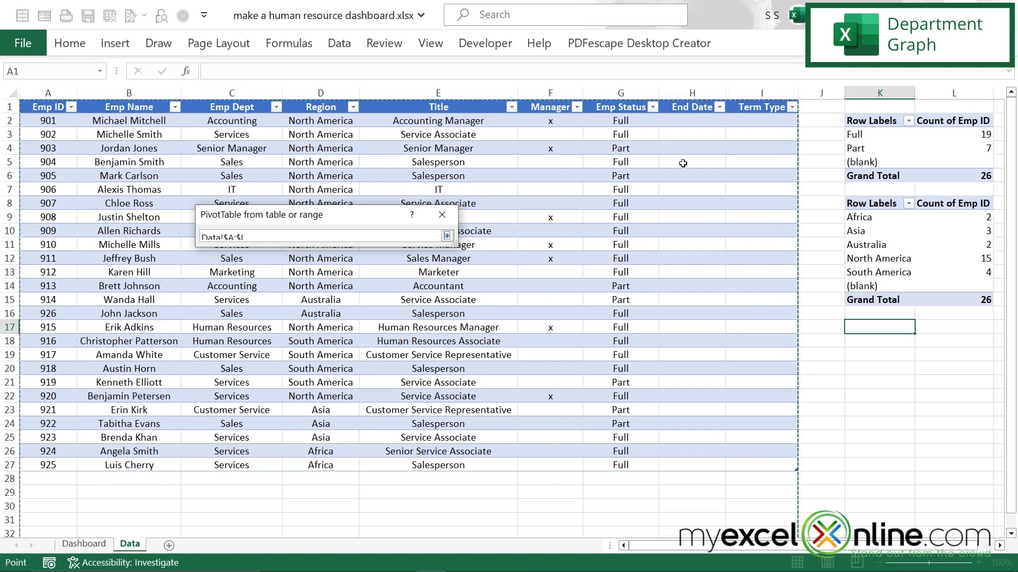
{"action": "left_click", "coordinate": [448, 237]}
{"action": "left_click", "coordinate": [380, 391]}
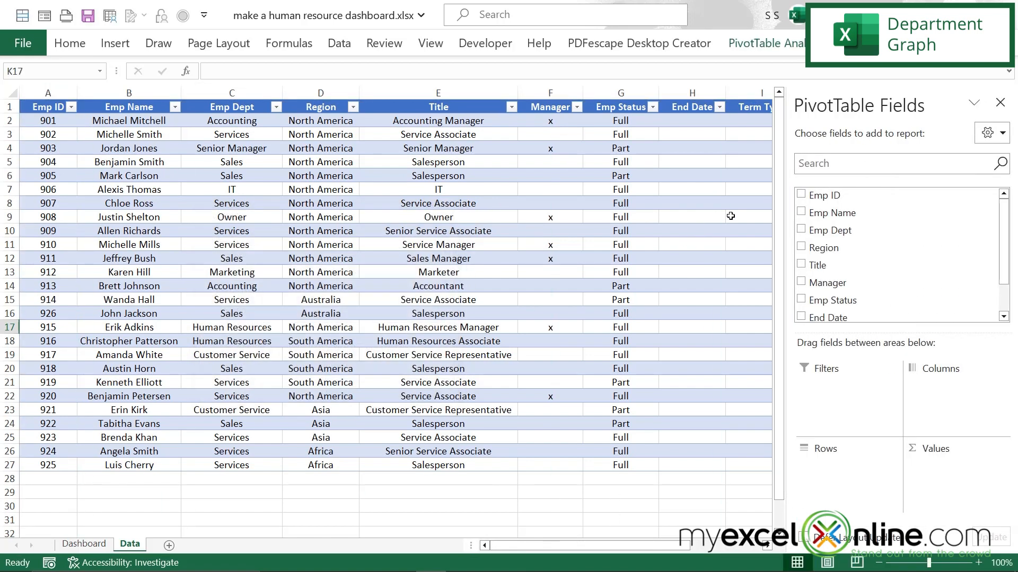
Step: Set up the PivotTable with Emp Dept as rows and Emp ID as values summarized by Count
{"action": "left_click_drag", "start_coordinate": [804, 231], "coordinate": [834, 475]}
{"action": "left_click_drag", "start_coordinate": [827, 196], "coordinate": [947, 485]}
{"action": "left_click", "coordinate": [999, 468]}
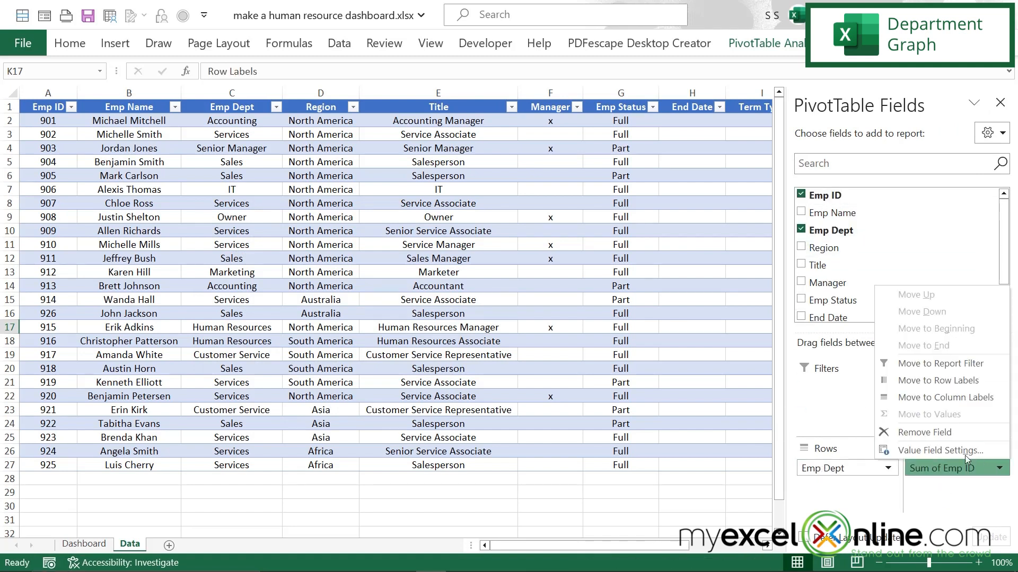
{"action": "left_click", "coordinate": [942, 451]}
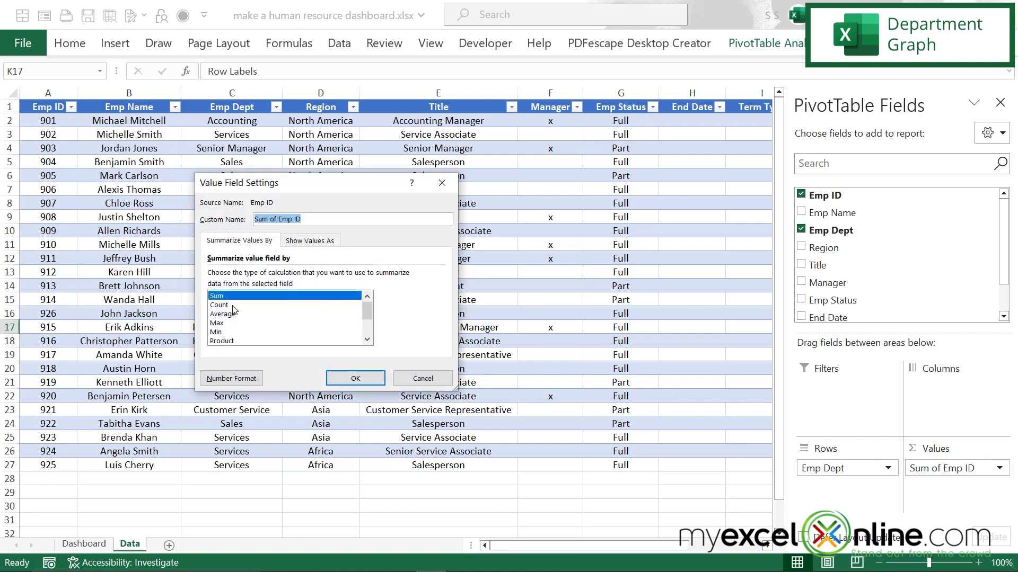
{"action": "left_click", "coordinate": [234, 306]}
{"action": "left_click", "coordinate": [355, 379]}
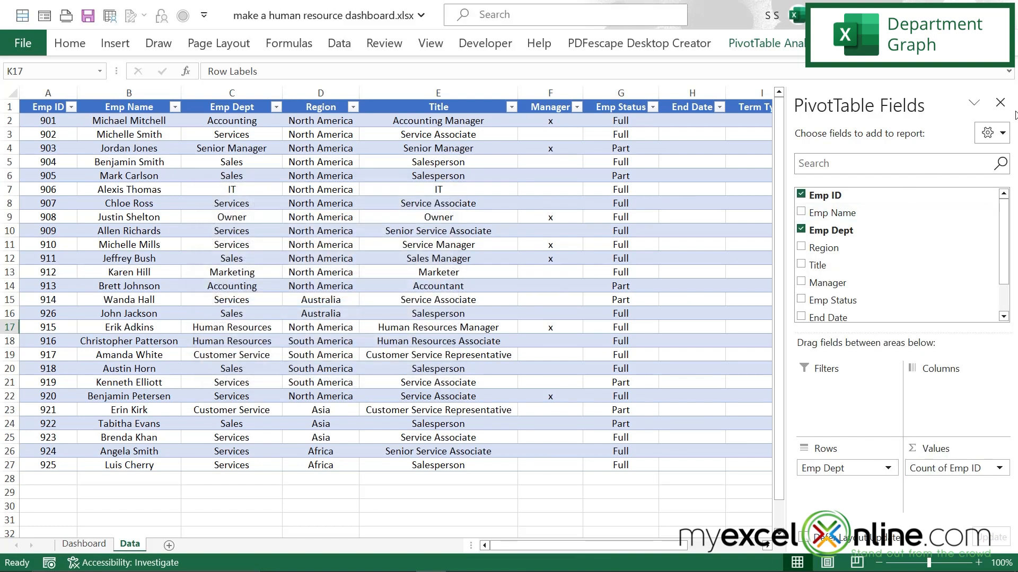
{"action": "left_click", "coordinate": [1001, 102]}
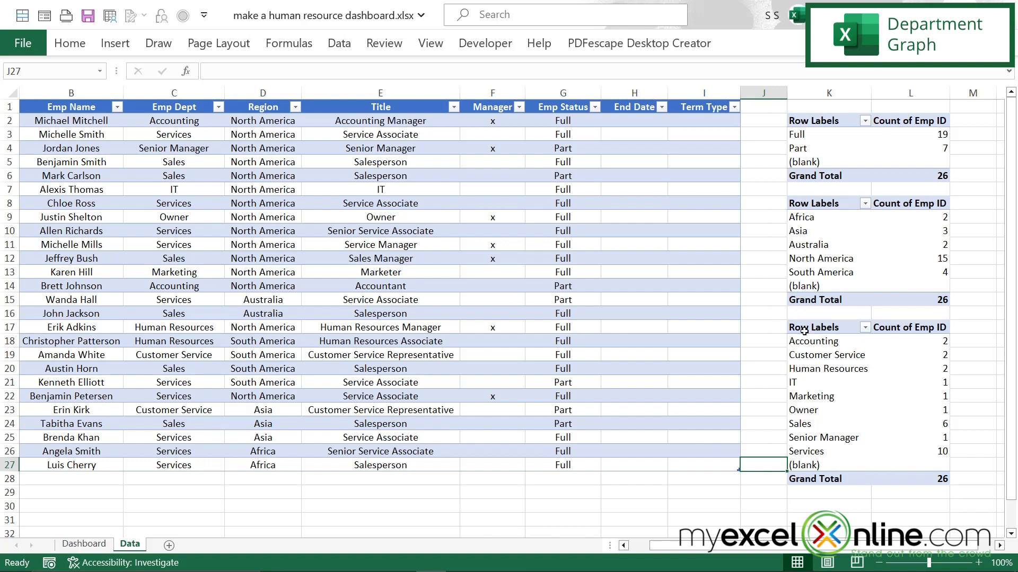
Step: Insert a 2-D clustered column chart from the department PivotTable in K17:L28
{"action": "left_click_drag", "start_coordinate": [806, 327], "coordinate": [941, 480]}
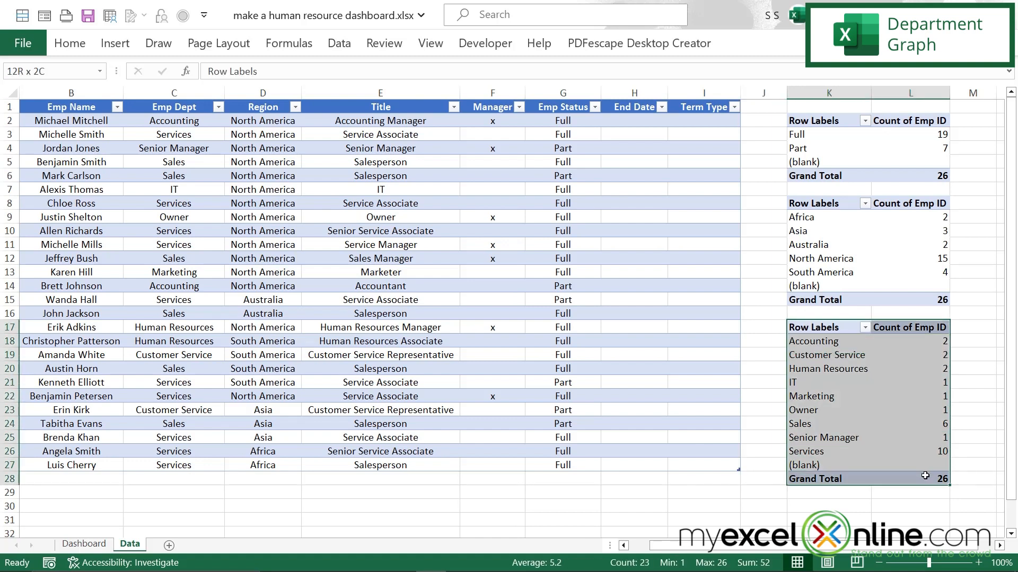
{"action": "left_click", "coordinate": [114, 44]}
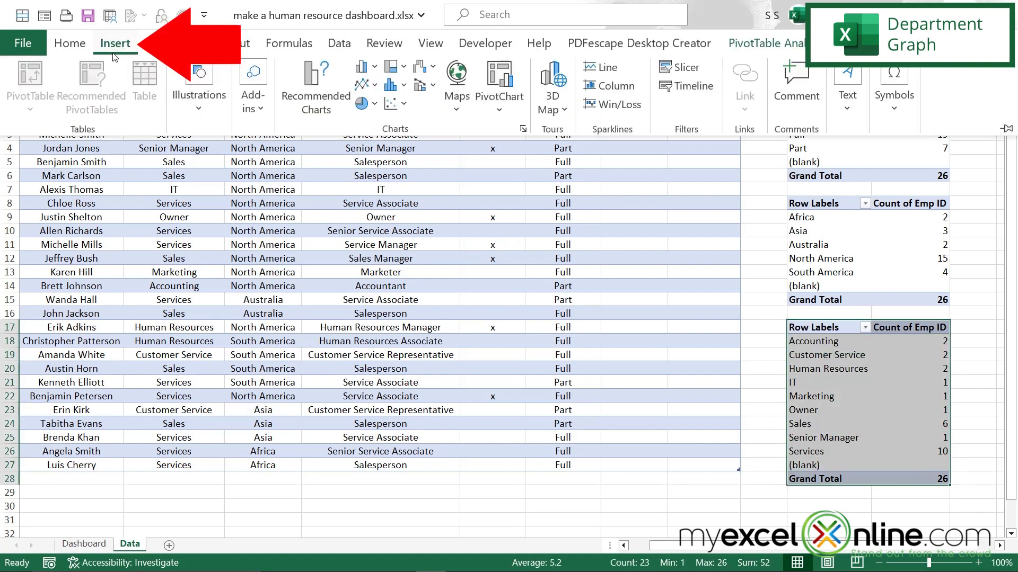
{"action": "left_click", "coordinate": [375, 68]}
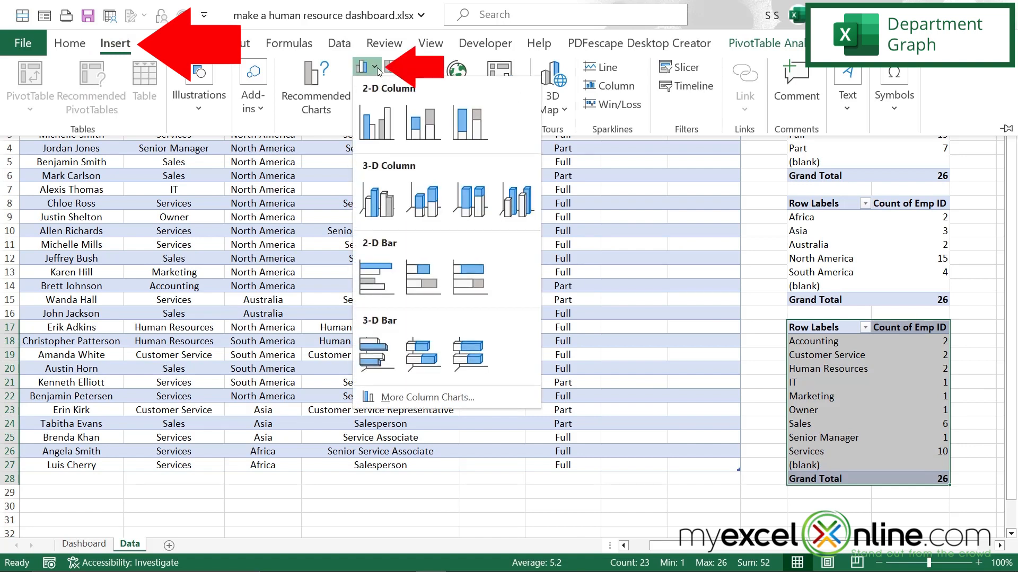
{"action": "left_click", "coordinate": [372, 135]}
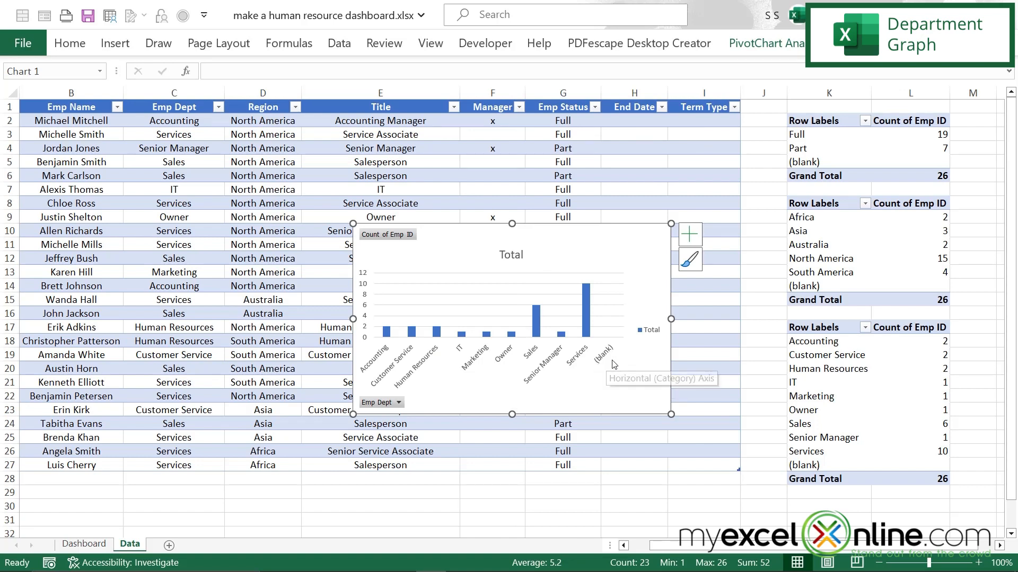
{"action": "key", "text": "Escape"}
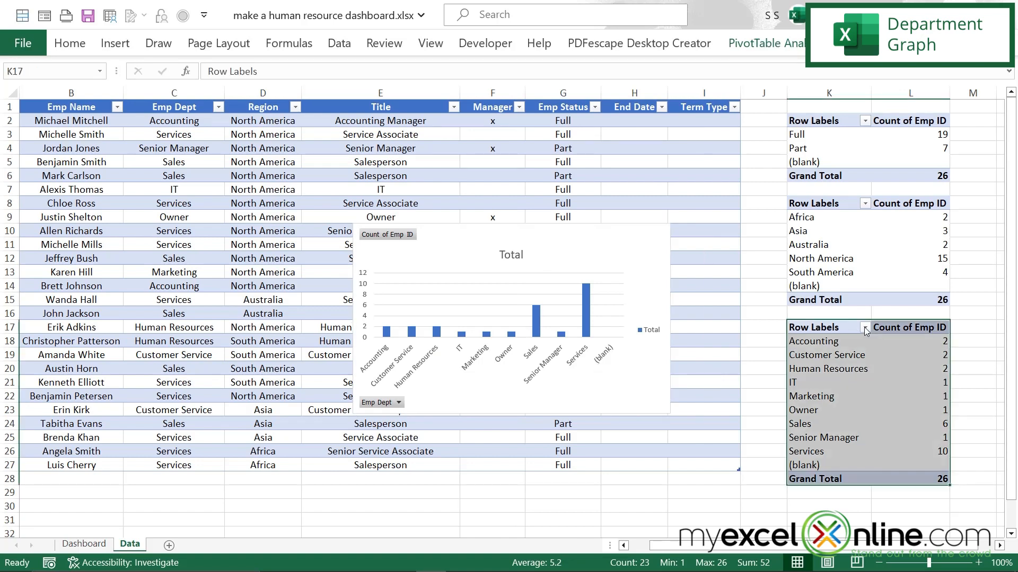
Step: Filter the (blank) entry out of the department PivotTable's row labels
{"action": "left_click", "coordinate": [865, 328]}
{"action": "scroll", "coordinate": [863, 209], "scroll_direction": "down", "scroll_amount": 3}
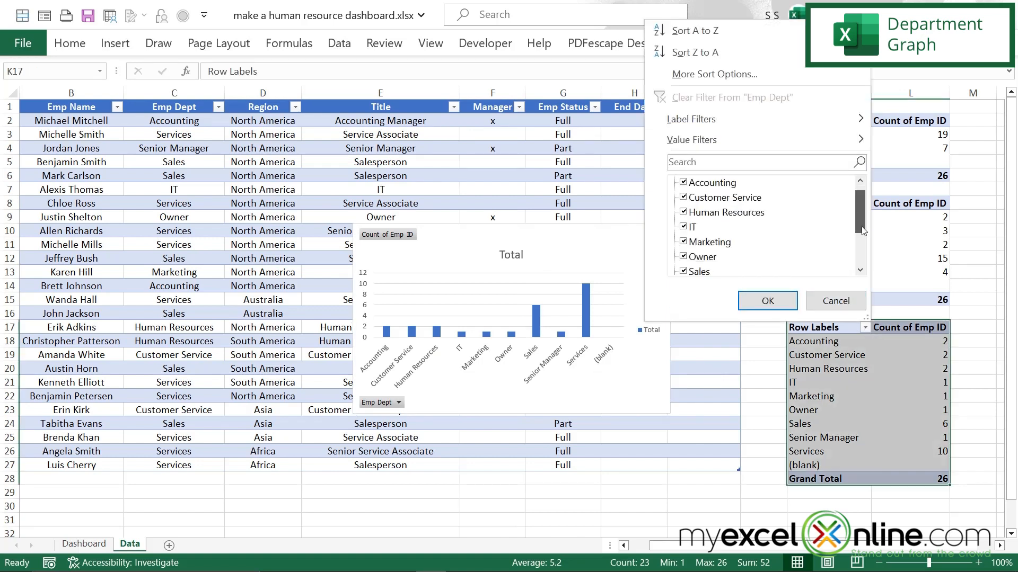
{"action": "left_click", "coordinate": [683, 257]}
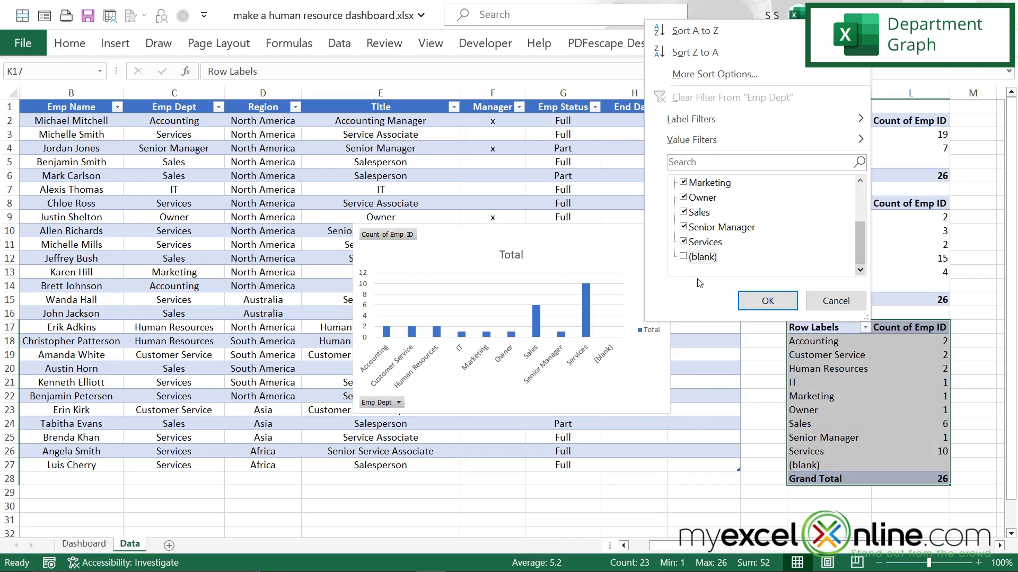
{"action": "left_click", "coordinate": [765, 301]}
Step: Change the department chart's title to "Number of Employees By Dept"
{"action": "left_click", "coordinate": [587, 252]}
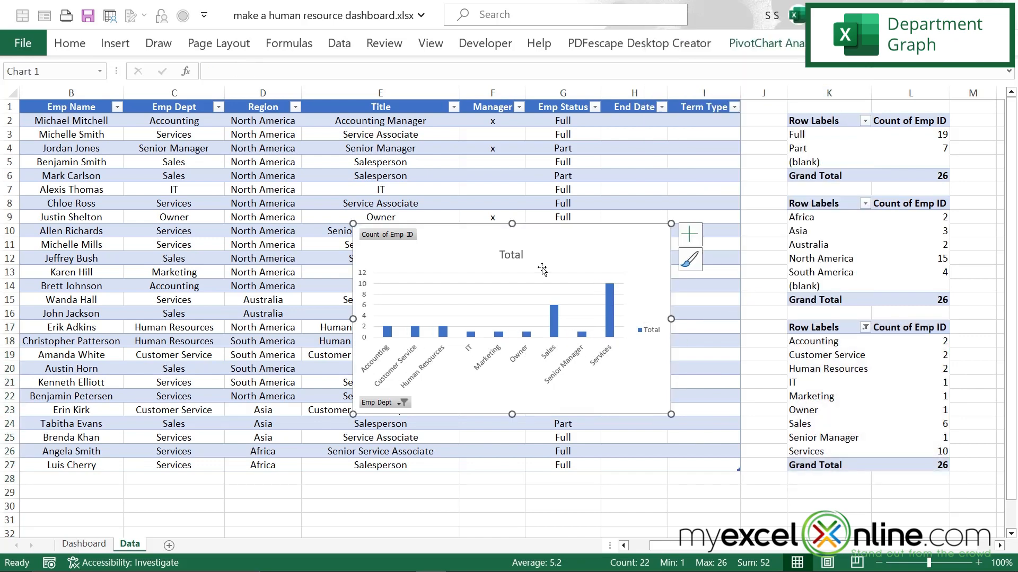
{"action": "left_click", "coordinate": [511, 254]}
{"action": "double_click", "coordinate": [504, 254]}
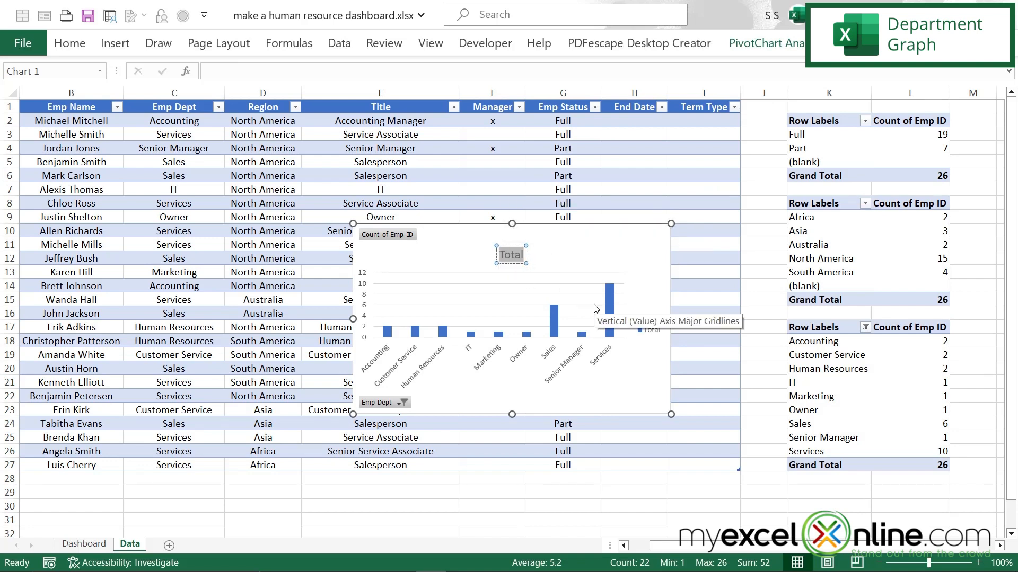
{"action": "type", "text": "Number of E"}
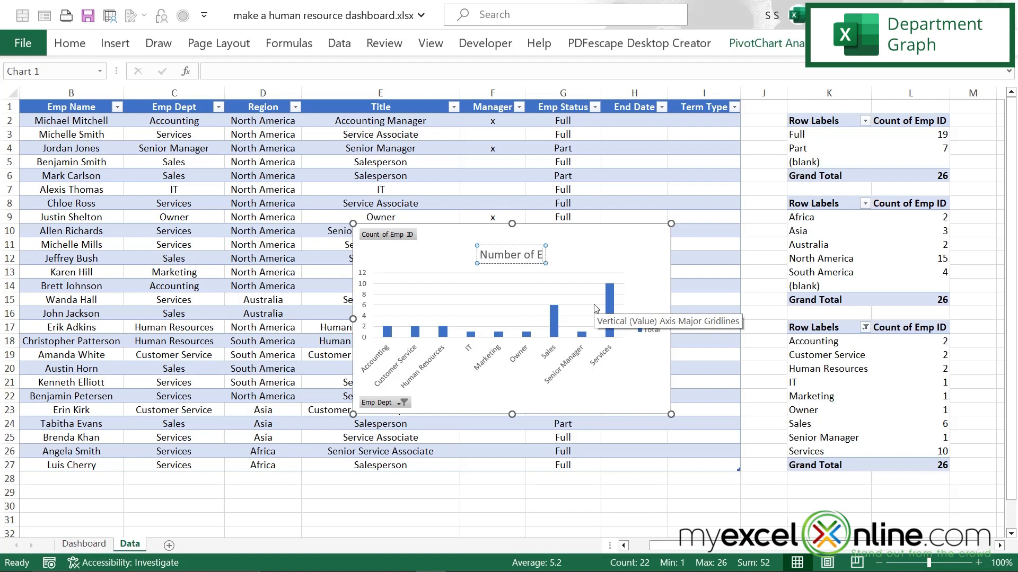
{"action": "type", "text": "mployees By Dept"}
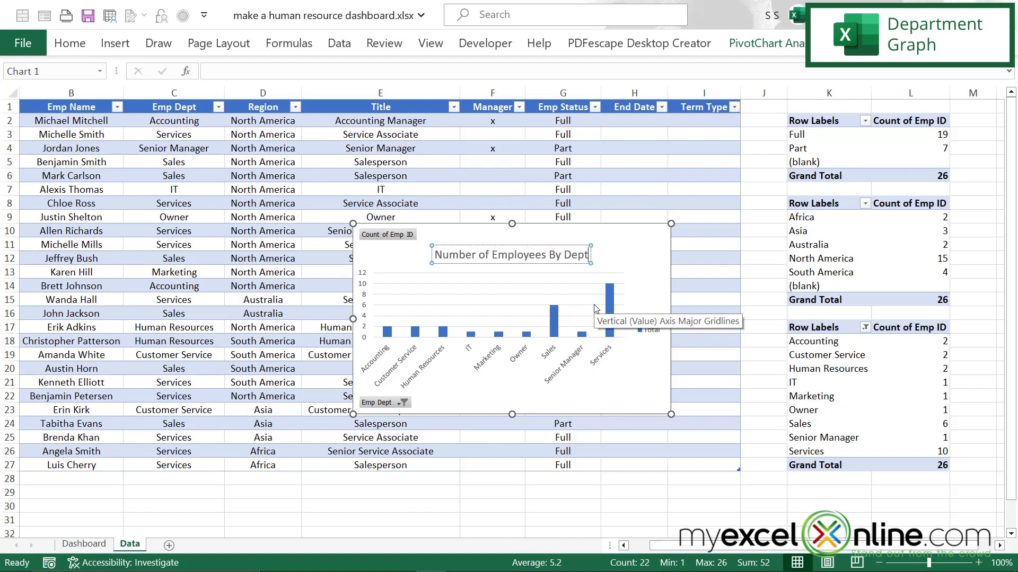
Step: Move the department chart from the Data sheet to cell B12 of the Dashboard sheet, using the destination theme
{"action": "right_click", "coordinate": [626, 237]}
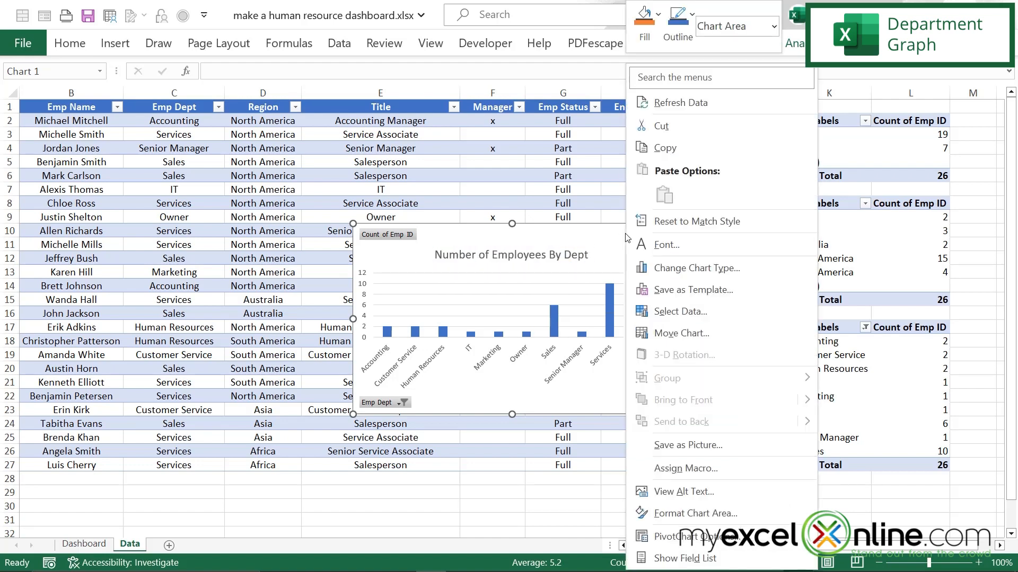
{"action": "left_click", "coordinate": [661, 125]}
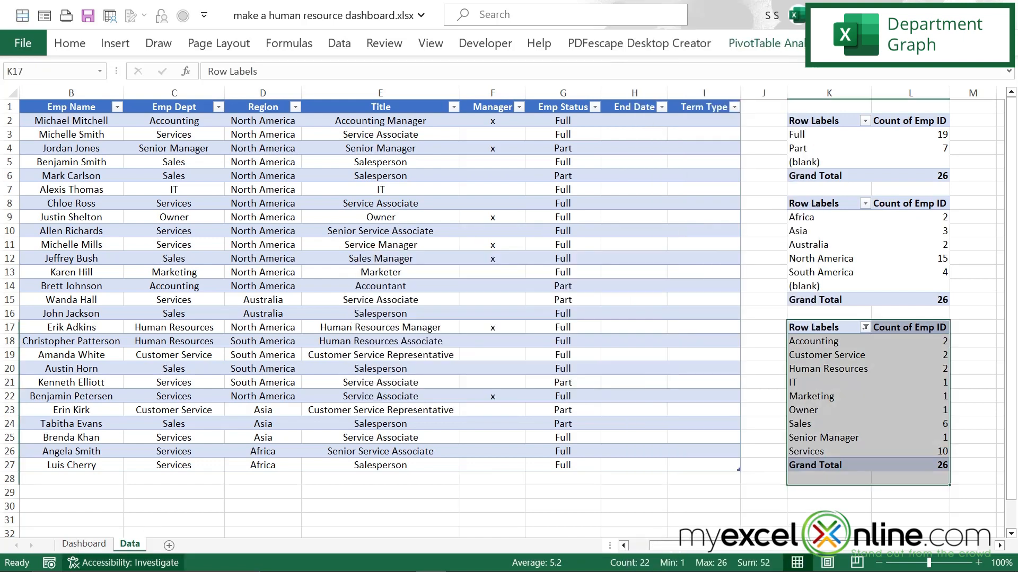
{"action": "left_click", "coordinate": [84, 544]}
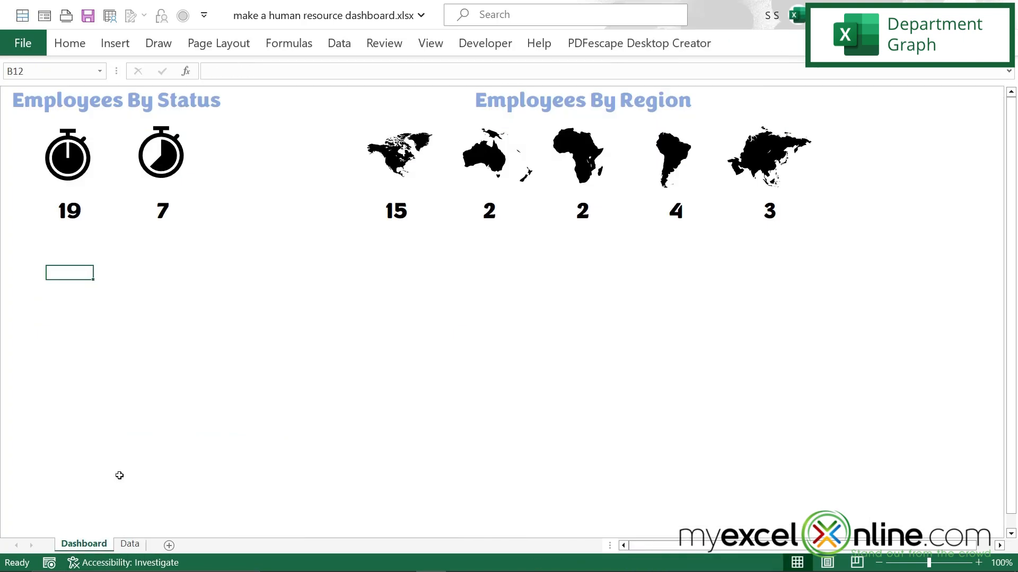
{"action": "right_click", "coordinate": [74, 269]}
{"action": "left_click", "coordinate": [109, 213]}
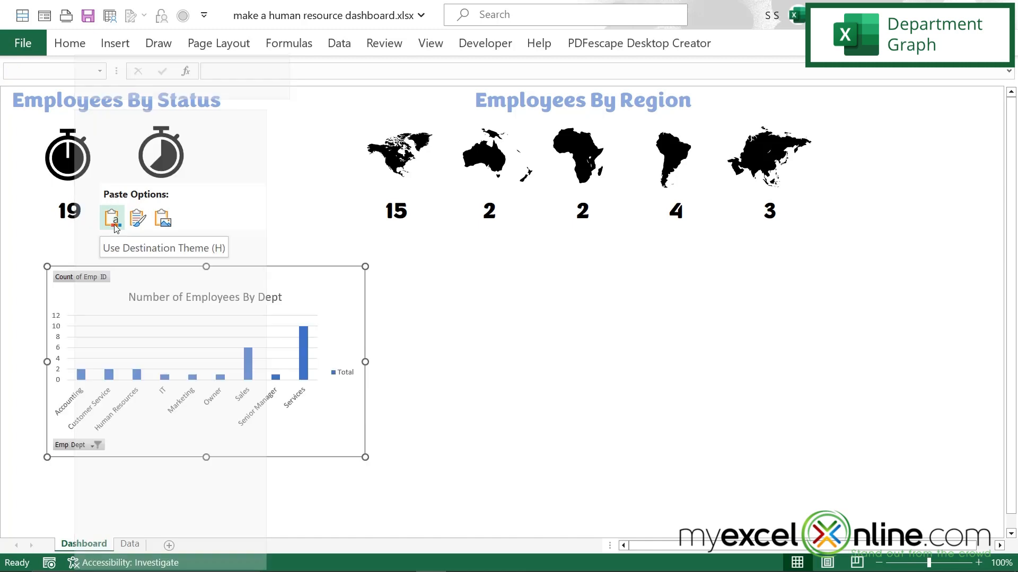
Step: Enlarge the department chart in both width and height on the dashboard and delete its Total legend
{"action": "left_click_drag", "start_coordinate": [365, 457], "coordinate": [456, 497]}
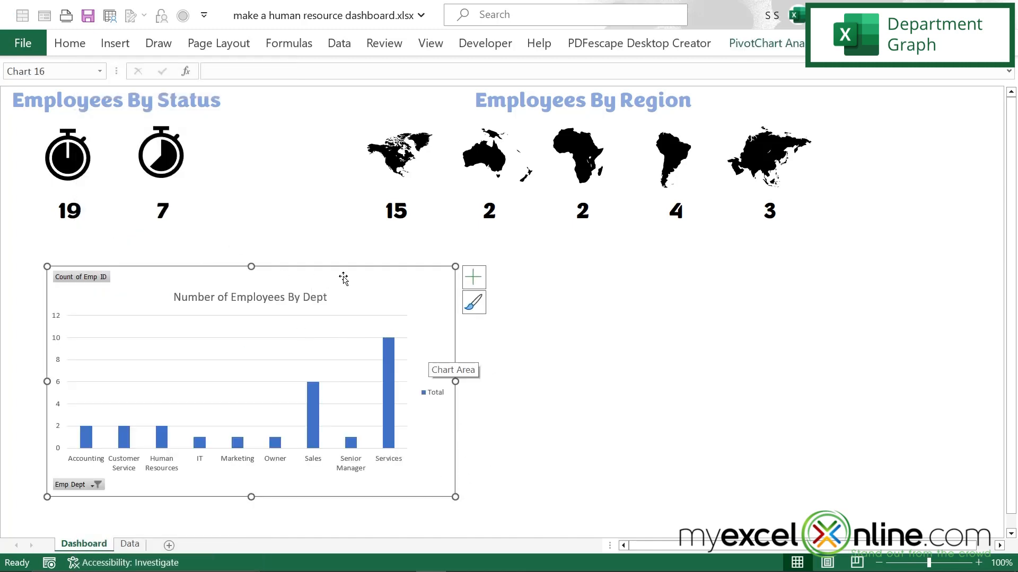
{"action": "left_click", "coordinate": [432, 398]}
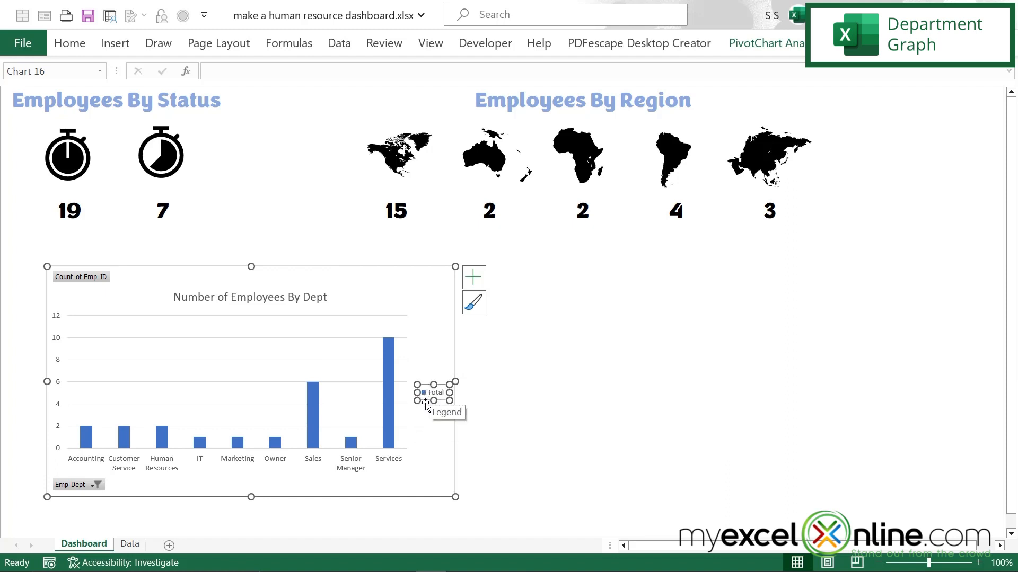
{"action": "key", "text": "Delete"}
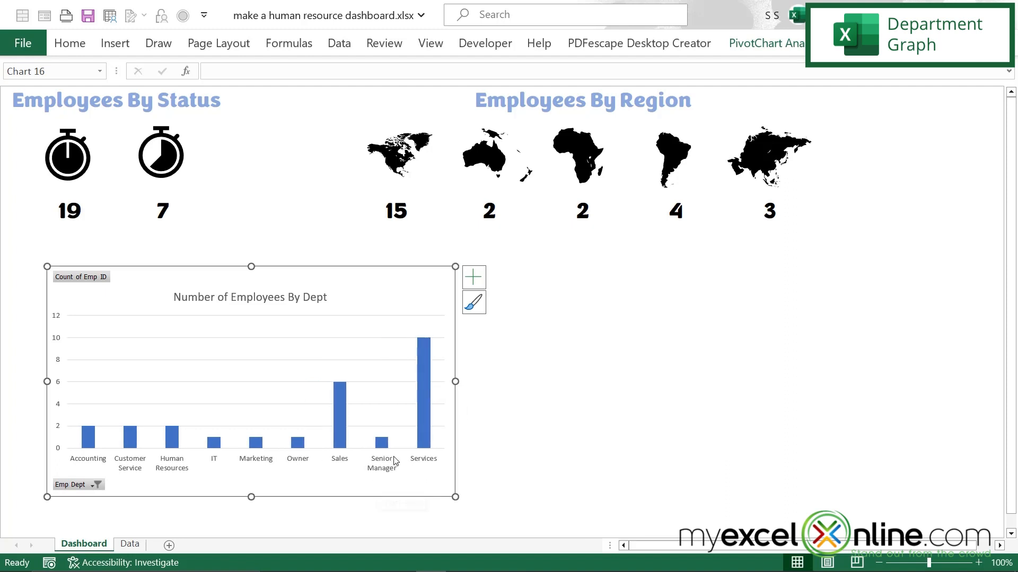
Step: Examine the department filter choices offered by the chart's Emp Dept field
{"action": "left_click", "coordinate": [97, 485]}
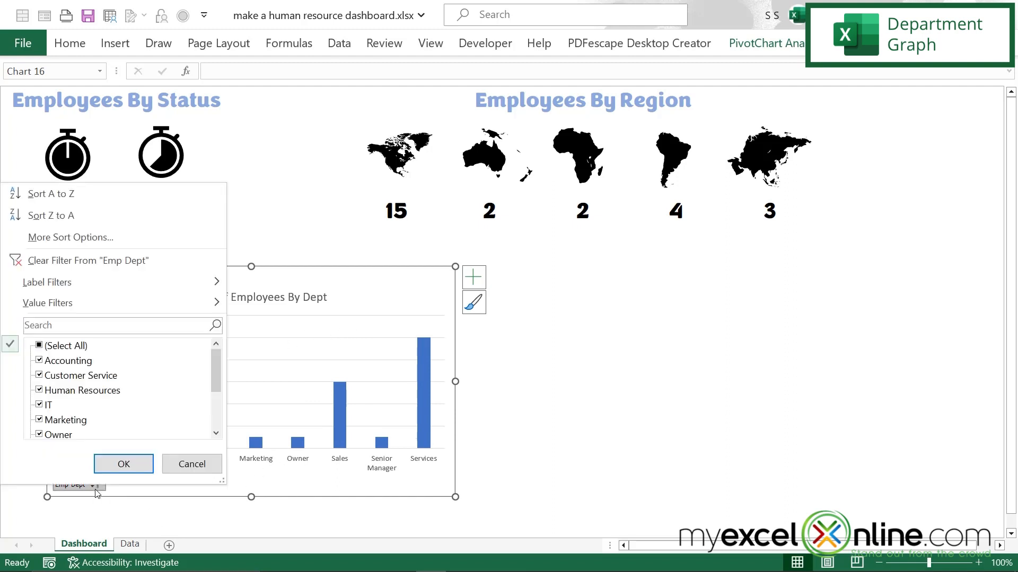
{"action": "scroll", "coordinate": [91, 404], "scroll_direction": "down", "scroll_amount": 2}
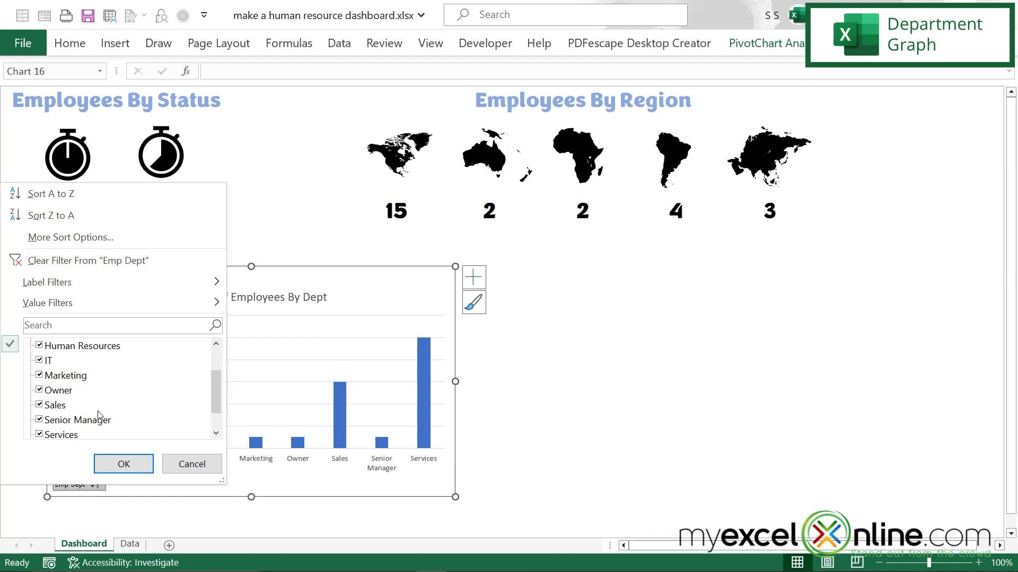
{"action": "scroll", "coordinate": [72, 362], "scroll_direction": "up", "scroll_amount": 2}
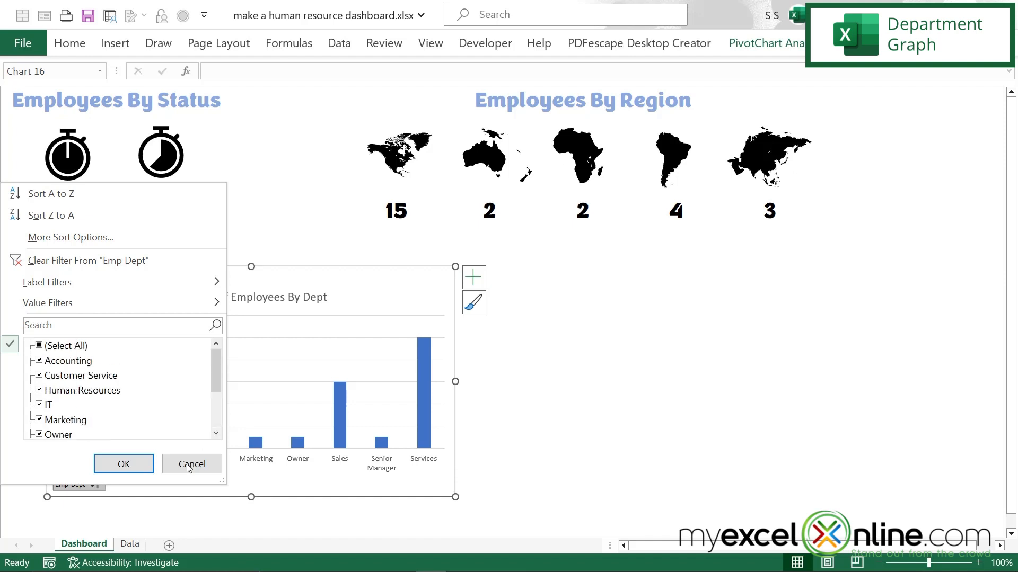
{"action": "left_click", "coordinate": [128, 464]}
{"action": "left_click", "coordinate": [540, 342]}
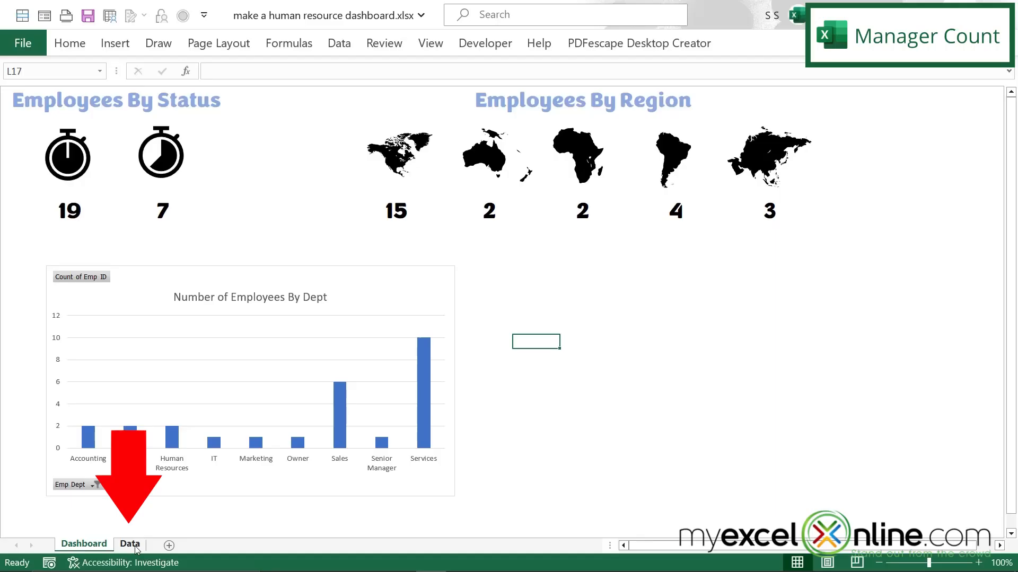
Step: Insert a PivotTable at K29 on the Data sheet, using columns A:I of that sheet as its source
{"action": "left_click", "coordinate": [130, 544]}
{"action": "left_click", "coordinate": [876, 492]}
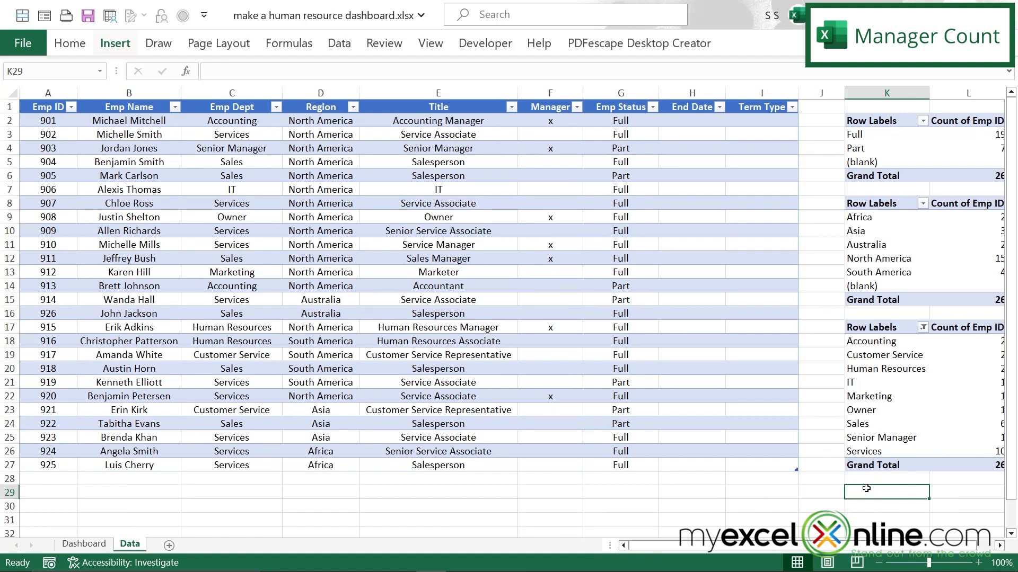
{"action": "left_click", "coordinate": [108, 52]}
{"action": "left_click", "coordinate": [29, 77]}
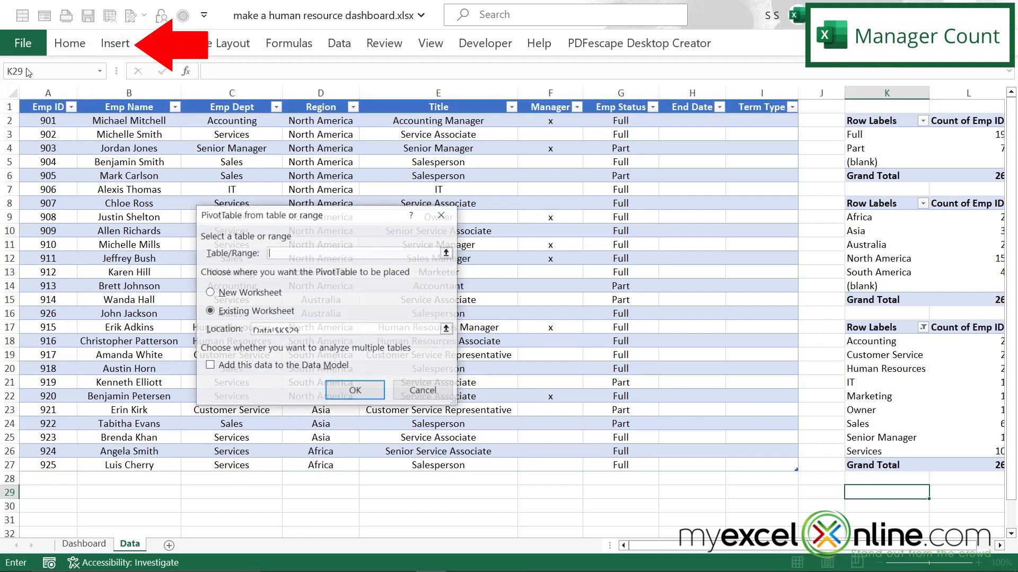
{"action": "left_click", "coordinate": [447, 253]}
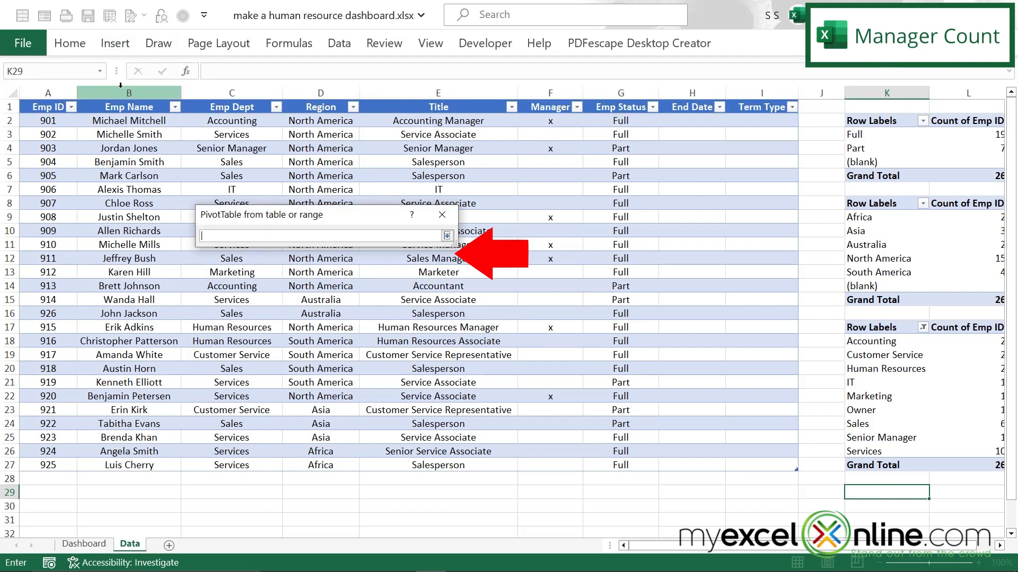
{"action": "left_click", "coordinate": [36, 95]}
{"action": "left_click_drag", "start_coordinate": [36, 95], "coordinate": [784, 91]}
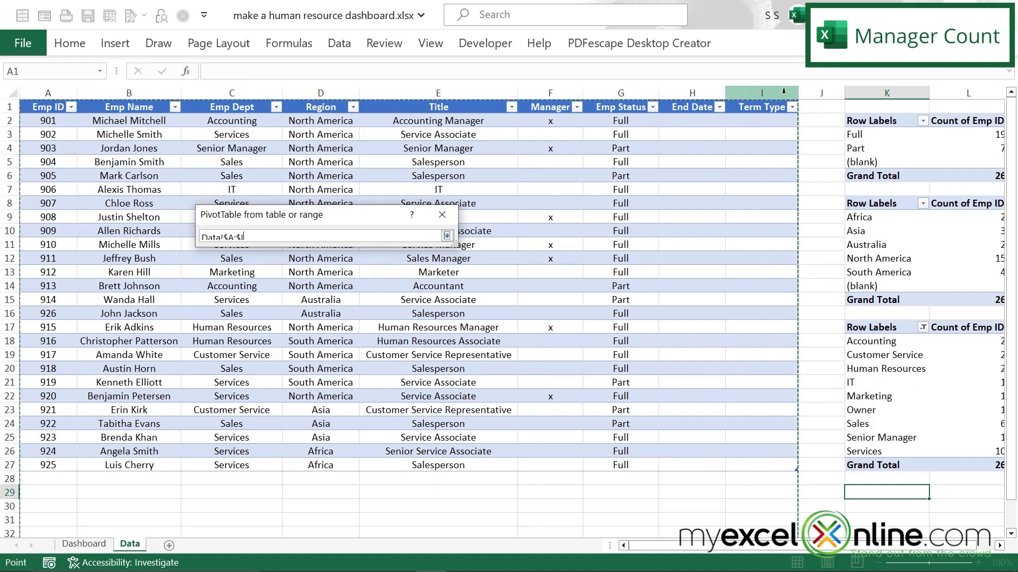
{"action": "left_click", "coordinate": [448, 235]}
{"action": "left_click", "coordinate": [355, 391]}
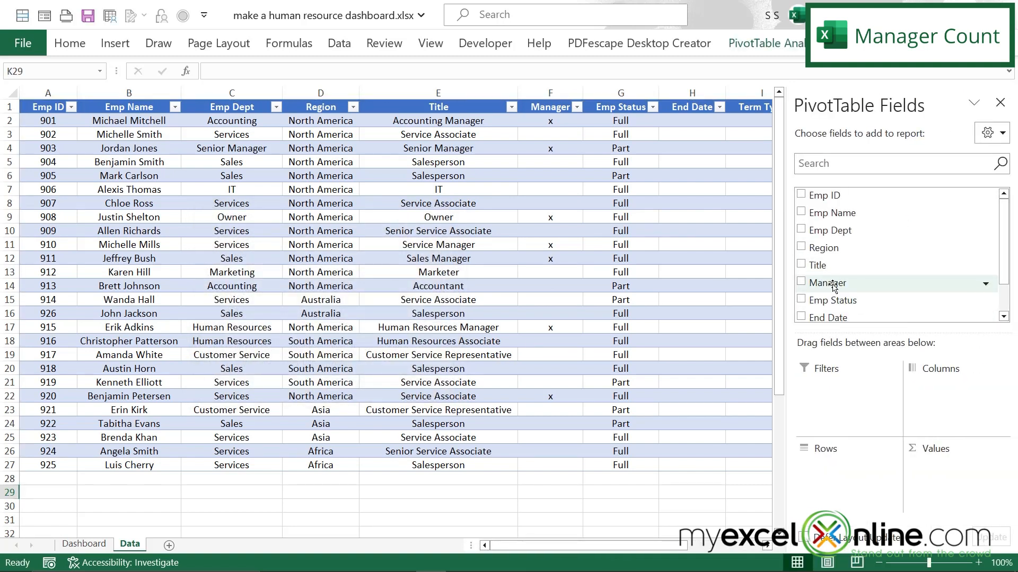
Step: Set up the new PivotTable with Manager as rows and Emp ID as values summarized by Count
{"action": "left_click_drag", "start_coordinate": [833, 284], "coordinate": [835, 491]}
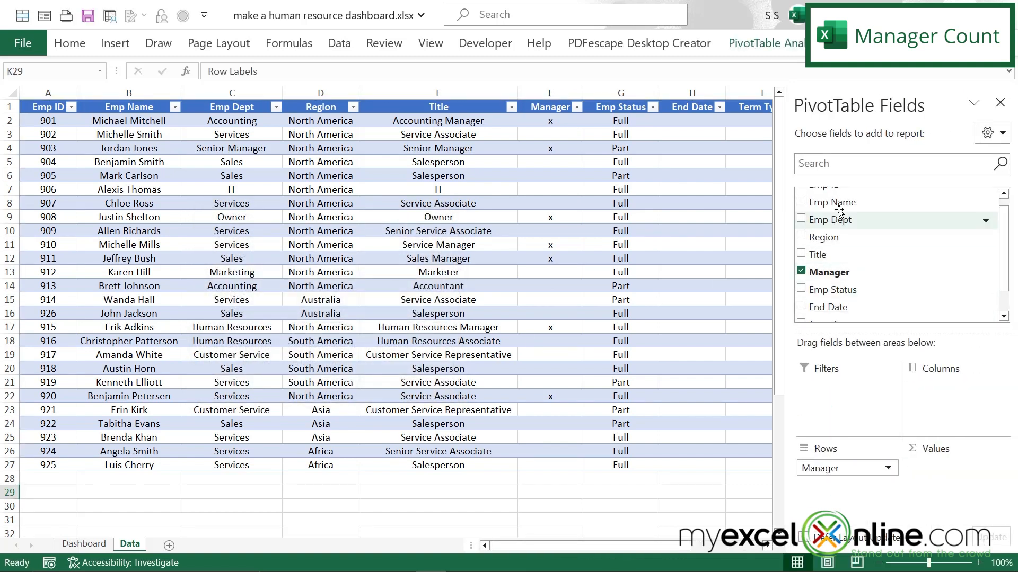
{"action": "scroll", "coordinate": [821, 223], "scroll_direction": "up", "scroll_amount": 1}
{"action": "left_click_drag", "start_coordinate": [821, 196], "coordinate": [960, 487]}
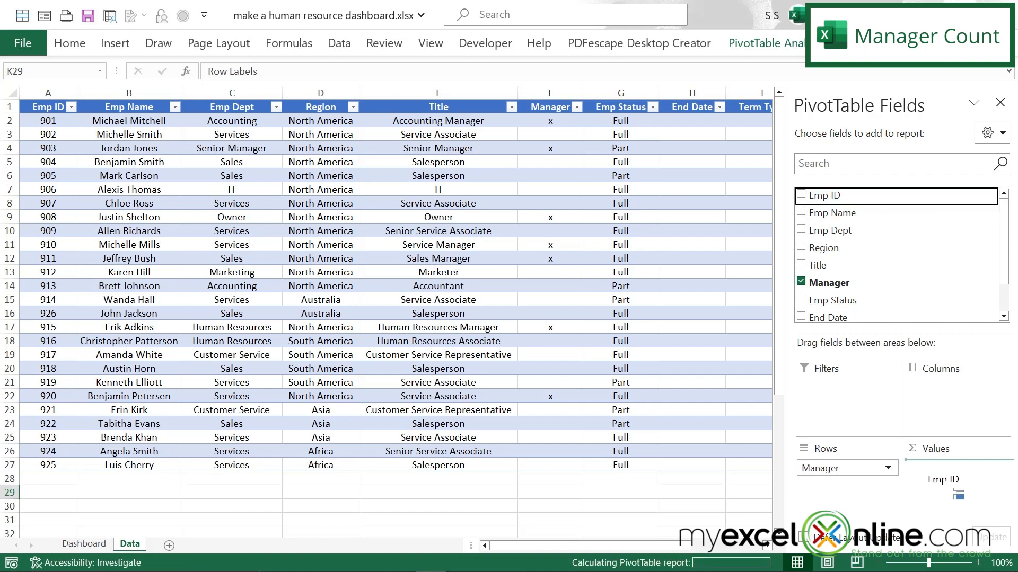
{"action": "left_click", "coordinate": [1000, 470]}
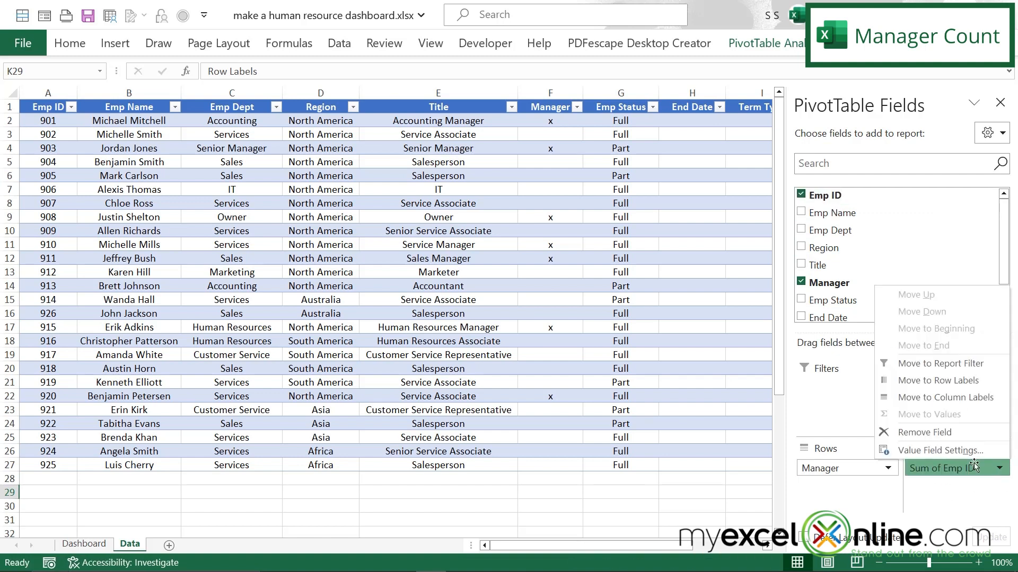
{"action": "left_click", "coordinate": [918, 452]}
{"action": "left_click", "coordinate": [219, 305]}
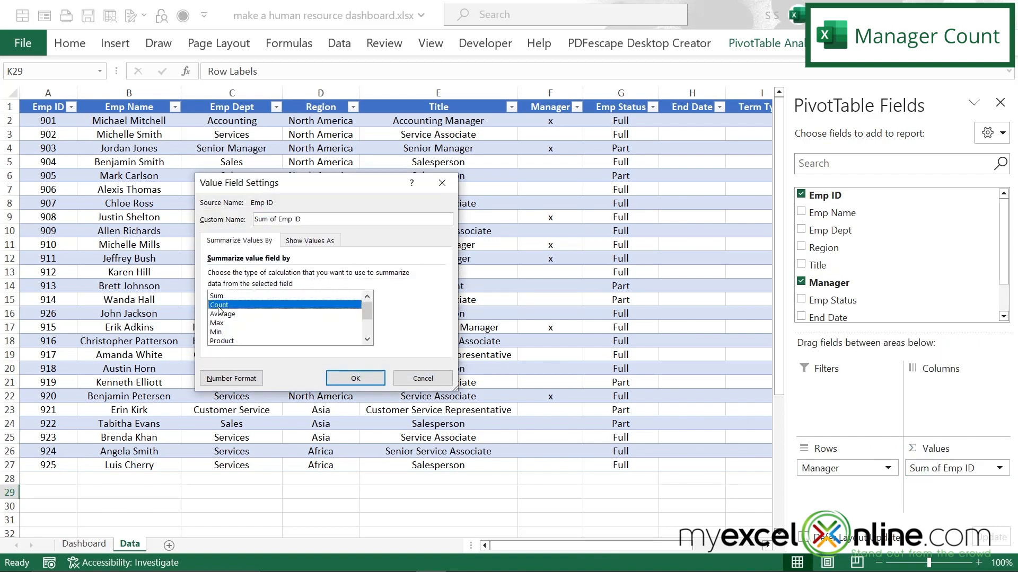
{"action": "left_click", "coordinate": [355, 379]}
{"action": "left_click", "coordinate": [1000, 102]}
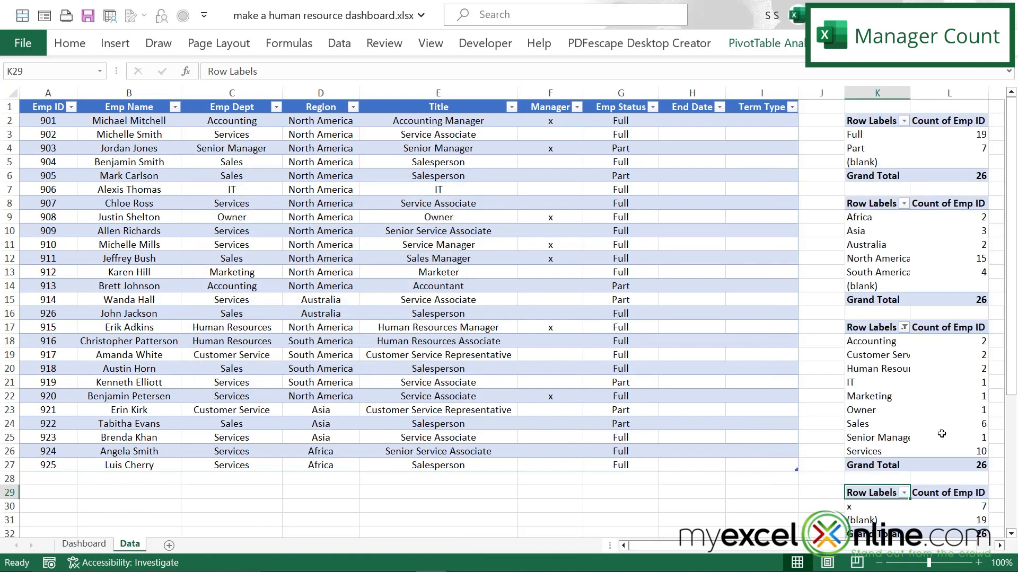
Step: Insert the outlined people-hierarchy icon found by searching "manager" at U4 on the Dashboard sheet
{"action": "left_click", "coordinate": [84, 545]}
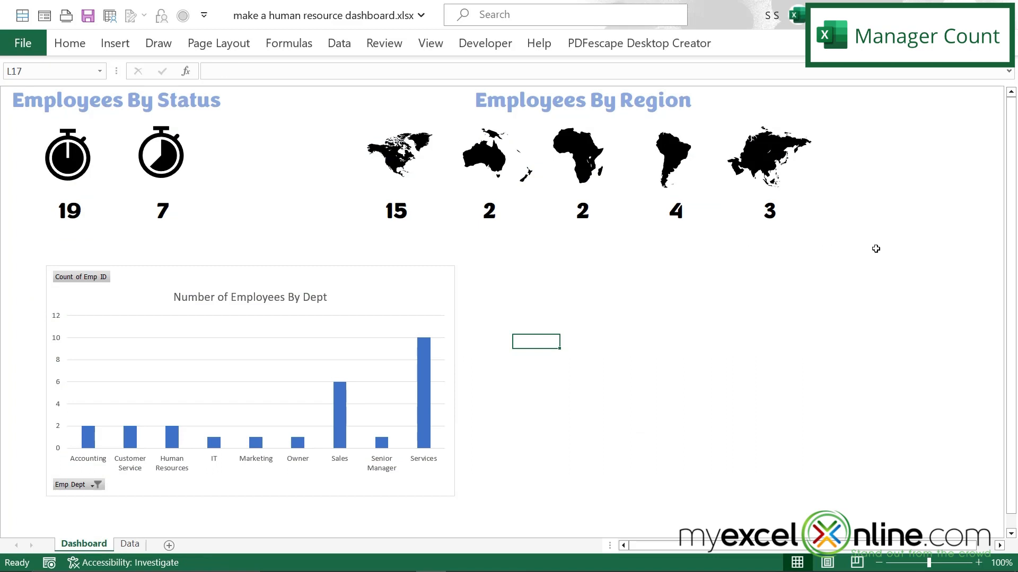
{"action": "left_click", "coordinate": [938, 148]}
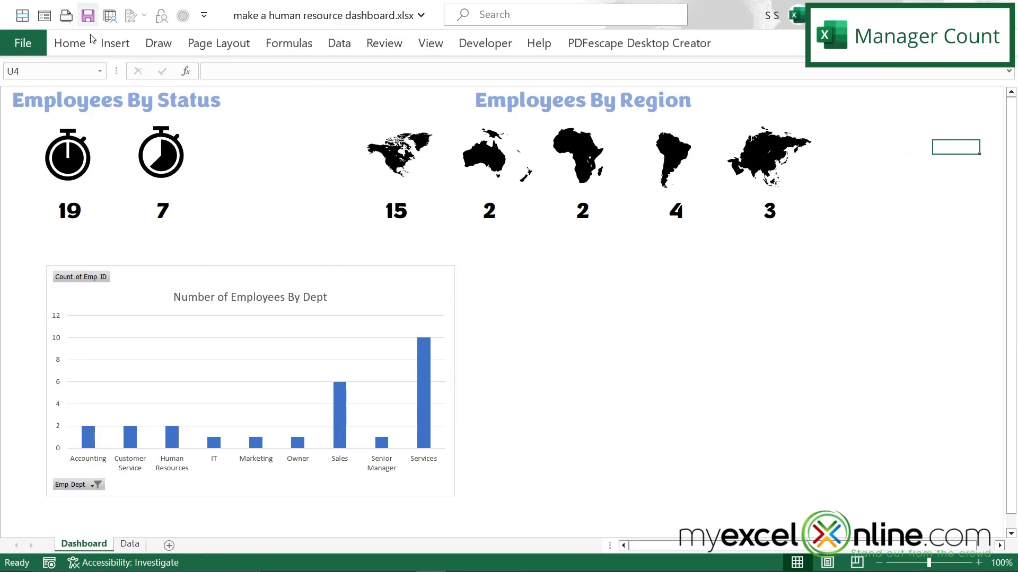
{"action": "left_click", "coordinate": [114, 43]}
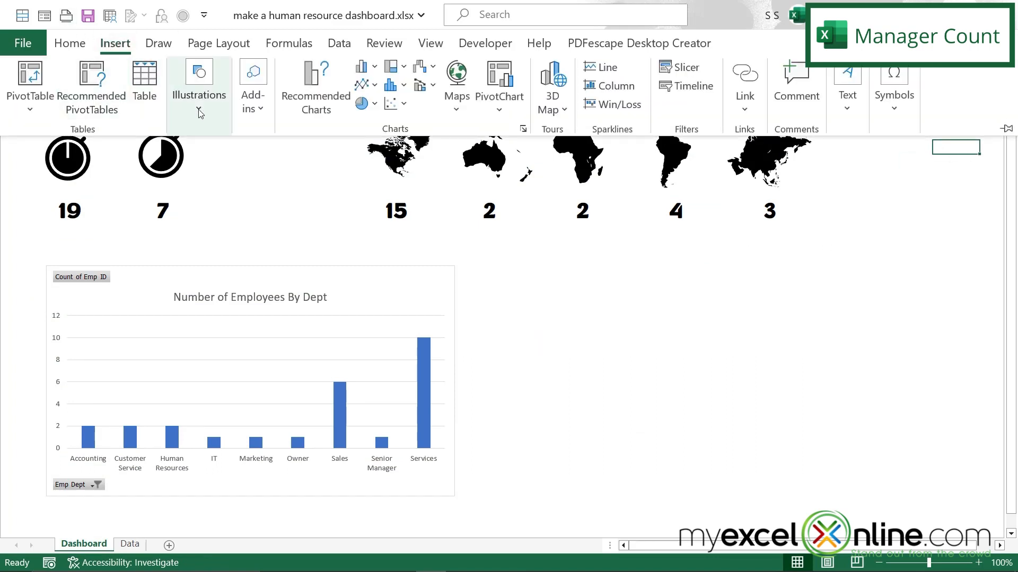
{"action": "left_click", "coordinate": [201, 114]}
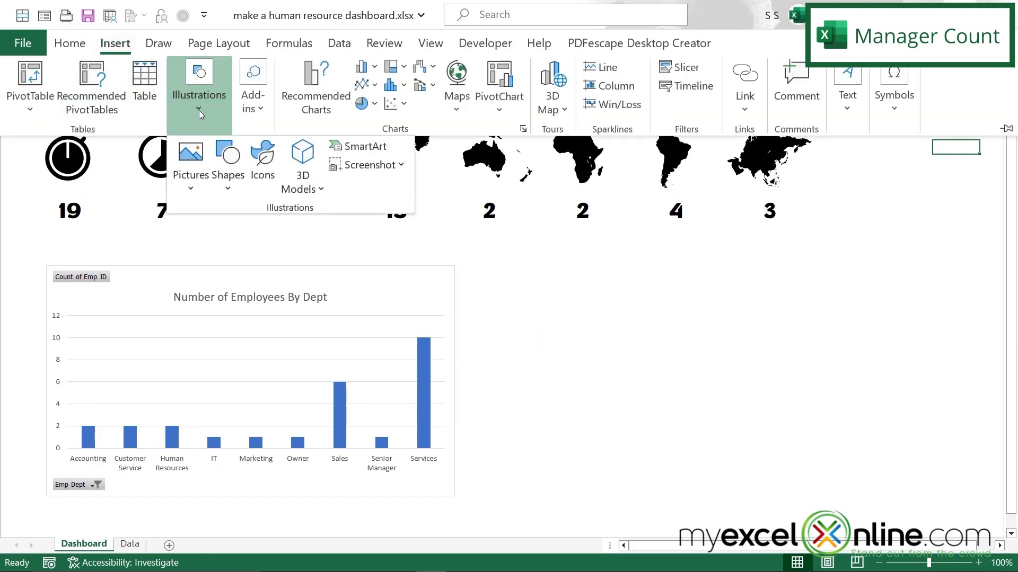
{"action": "left_click", "coordinate": [263, 156]}
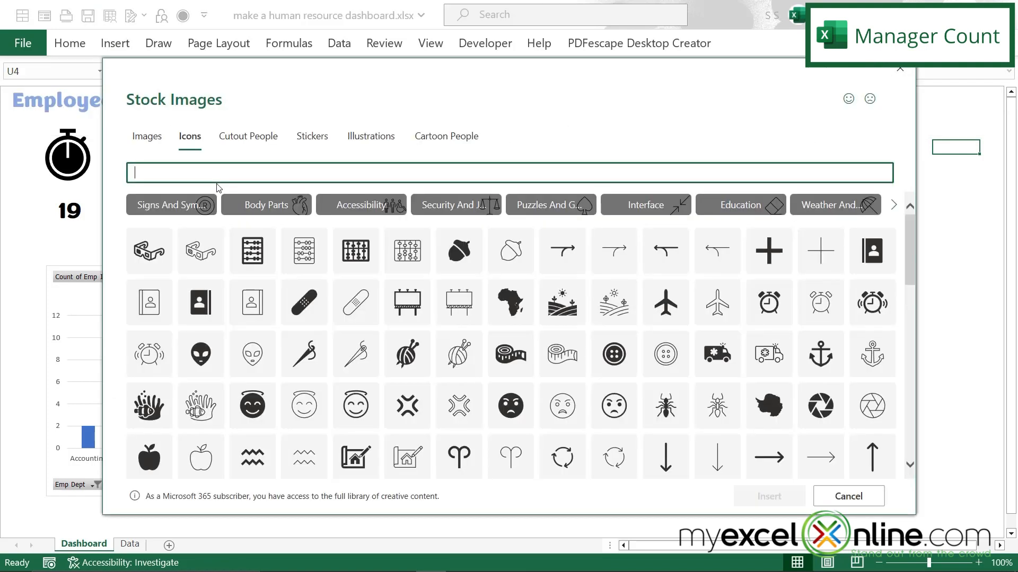
{"action": "type", "text": "manager"}
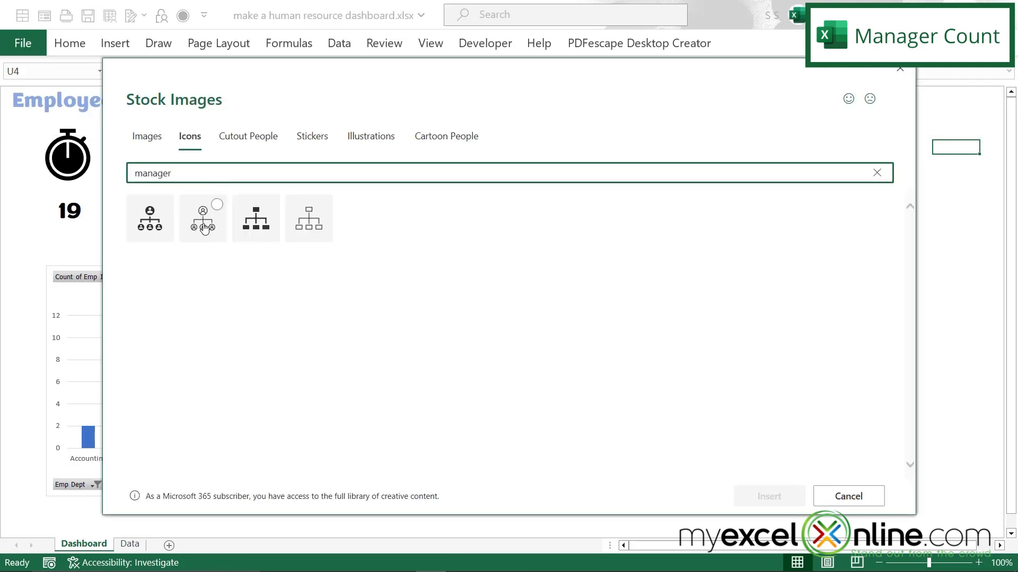
{"action": "left_click", "coordinate": [203, 227]}
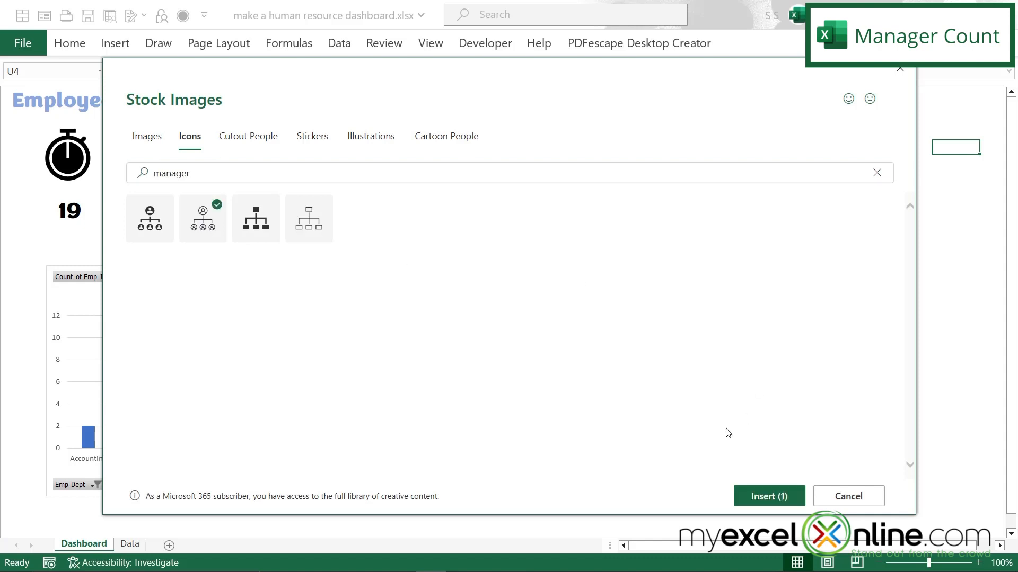
{"action": "left_click", "coordinate": [766, 496]}
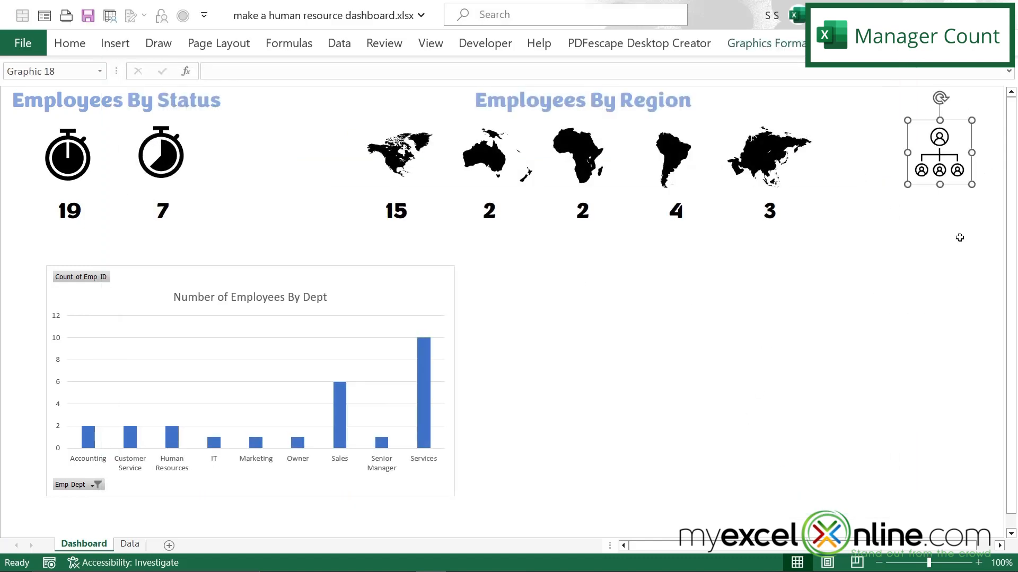
Step: Link Dashboard cell U8 to the count for Manager "x" in L30 of the Data sheet's manager PivotTable
{"action": "left_click", "coordinate": [936, 203]}
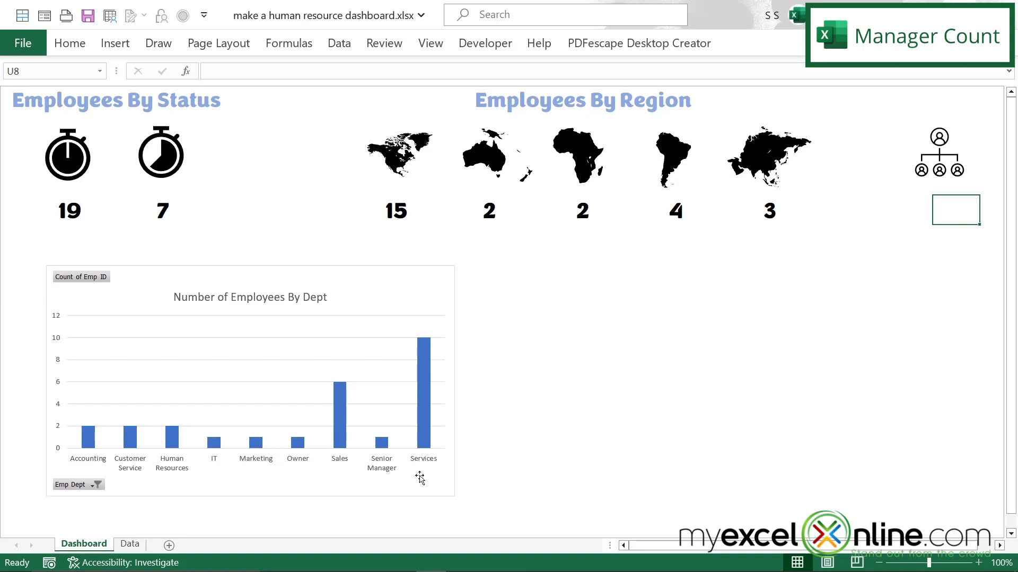
{"action": "type", "text": "="}
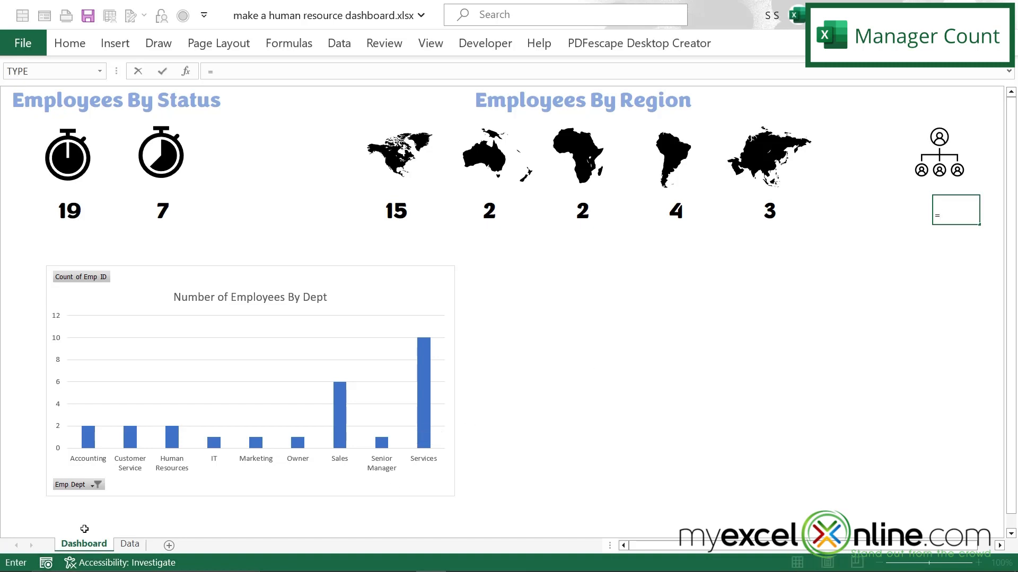
{"action": "left_click", "coordinate": [129, 543]}
{"action": "left_click", "coordinate": [961, 508]}
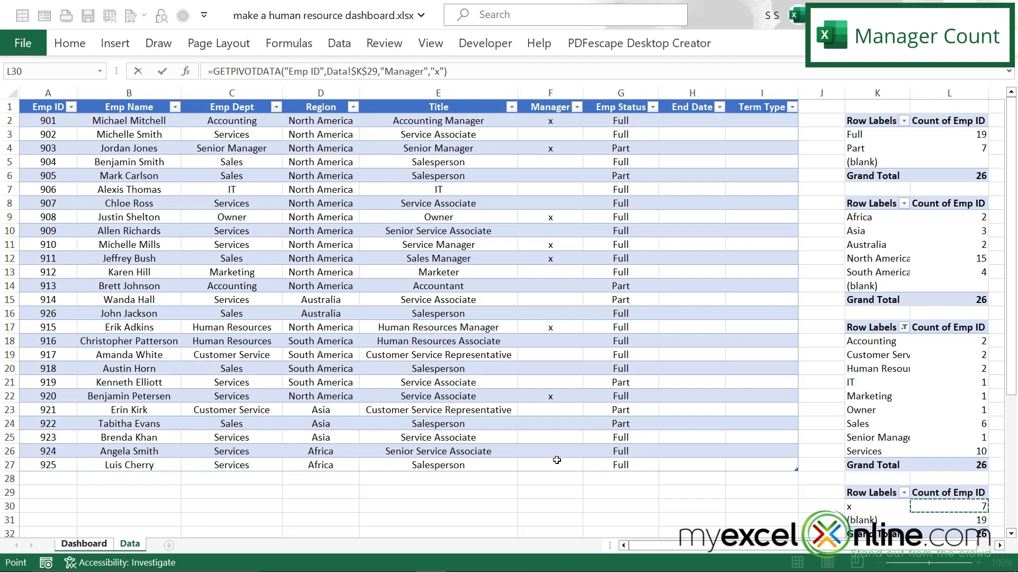
{"action": "key", "text": "Return"}
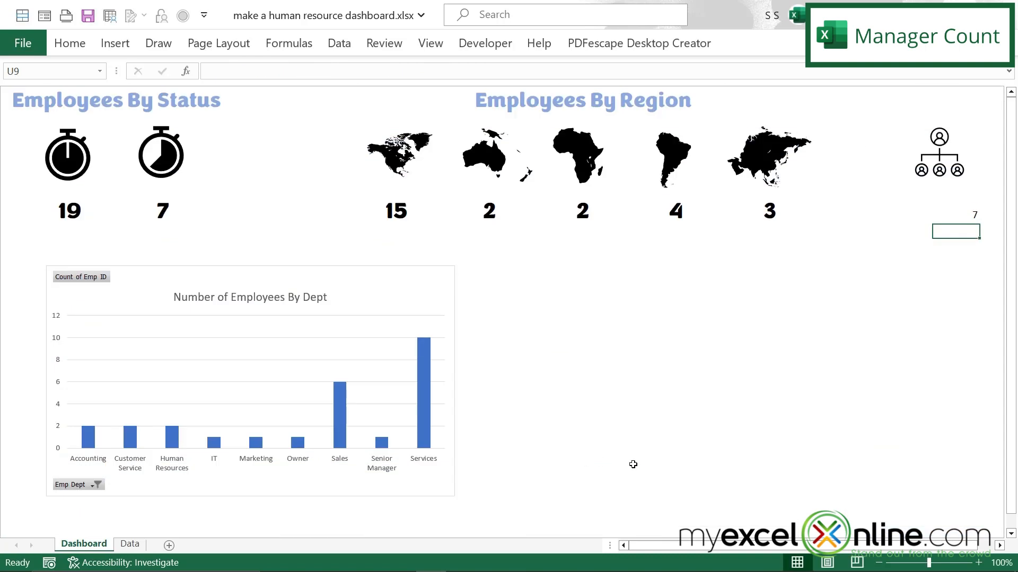
Step: Copy the formatting of the Asia count in Q8 to the manager count in U8
{"action": "left_click", "coordinate": [769, 211]}
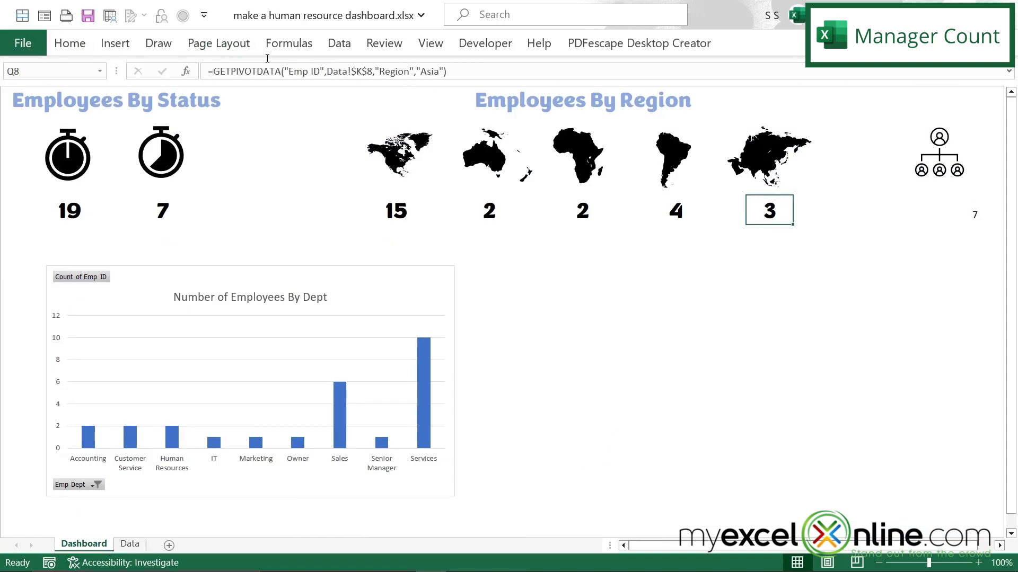
{"action": "left_click", "coordinate": [70, 43]}
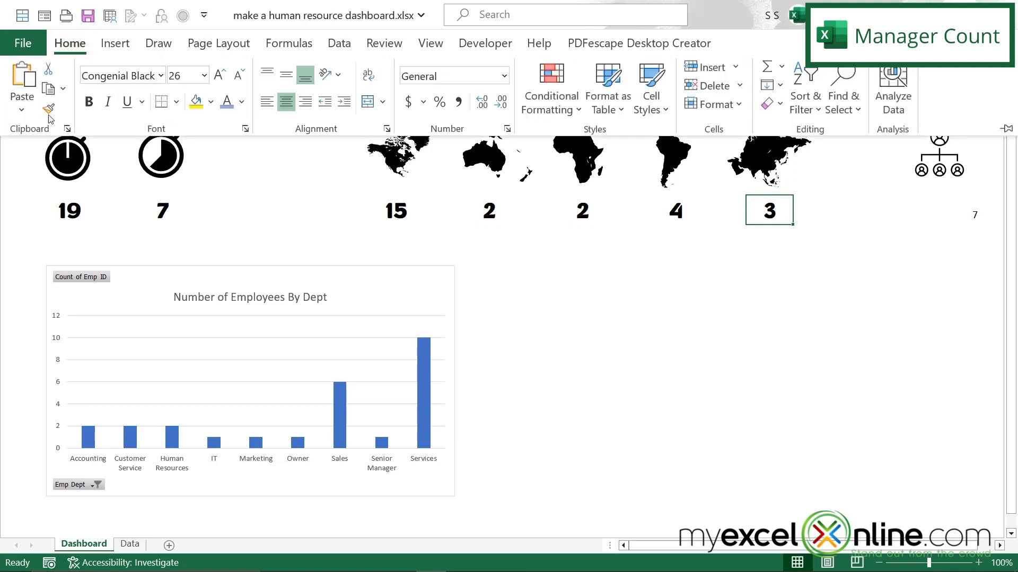
{"action": "left_click", "coordinate": [55, 109]}
{"action": "left_click", "coordinate": [955, 210]}
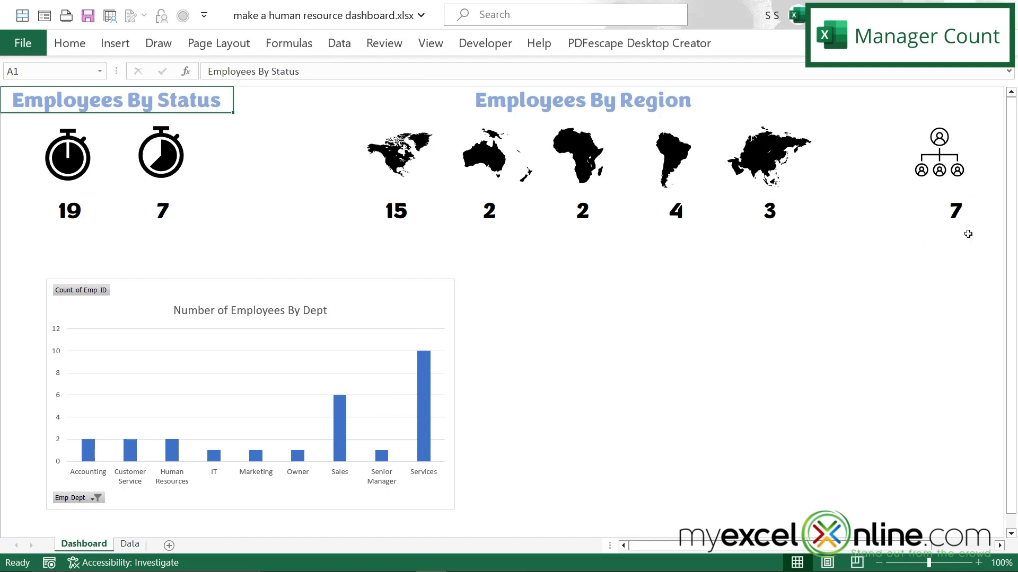
Step: Copy the "Employees By Status" heading to T1 and change the copy's text to "Managers"
{"action": "key", "text": "ctrl+c"}
{"action": "left_click", "coordinate": [929, 100]}
{"action": "key", "text": "ctrl+v"}
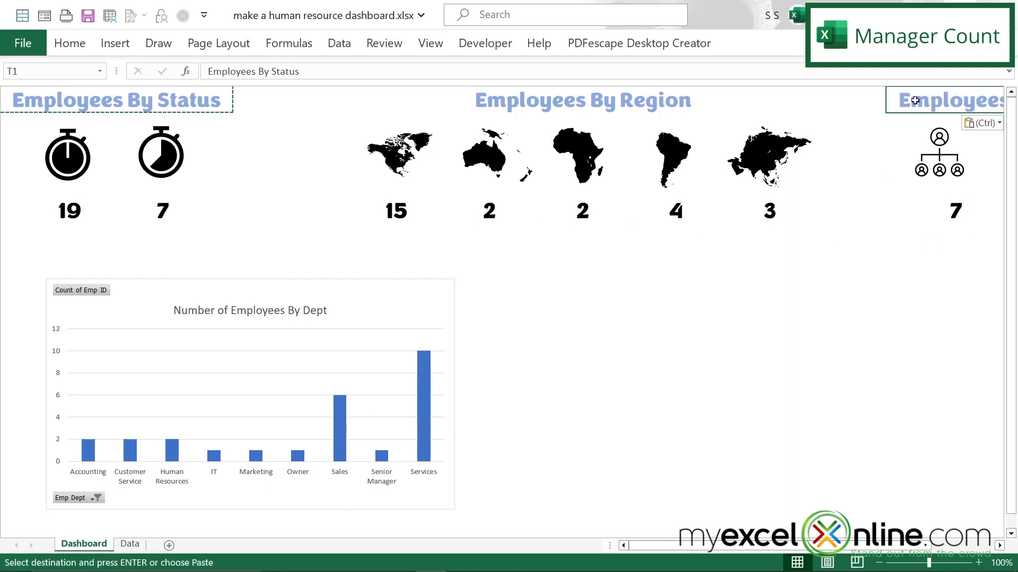
{"action": "type", "text": "Managers"}
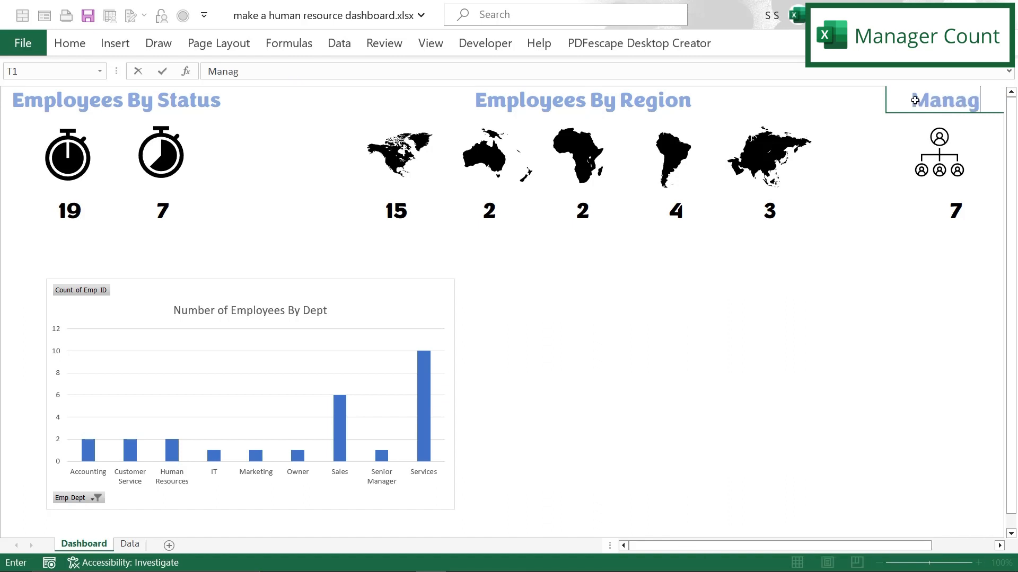
{"action": "key", "text": "Return"}
Step: Unmerge the cells of the Managers heading at T1
{"action": "right_click", "coordinate": [926, 100]}
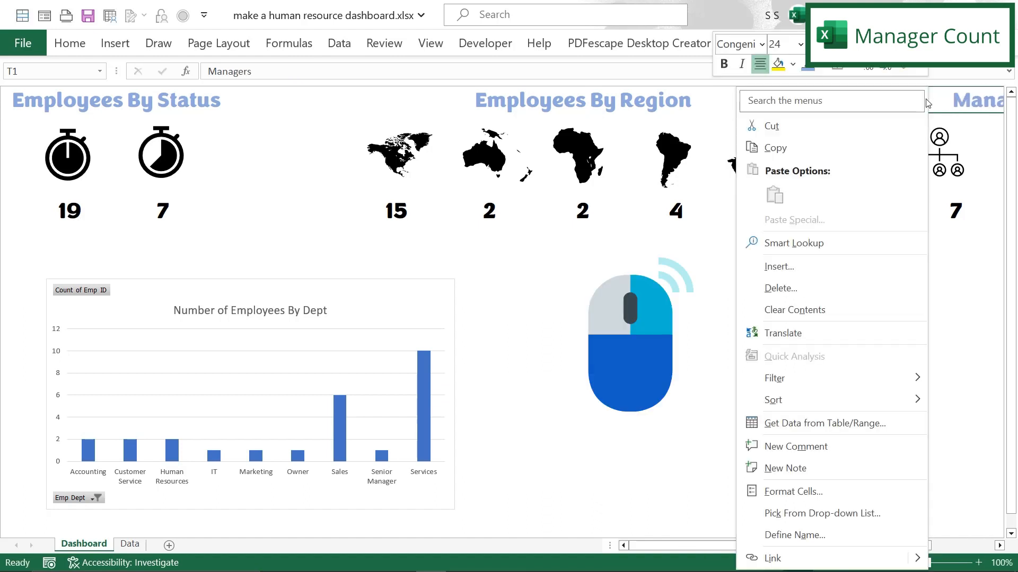
{"action": "left_click", "coordinate": [793, 491]}
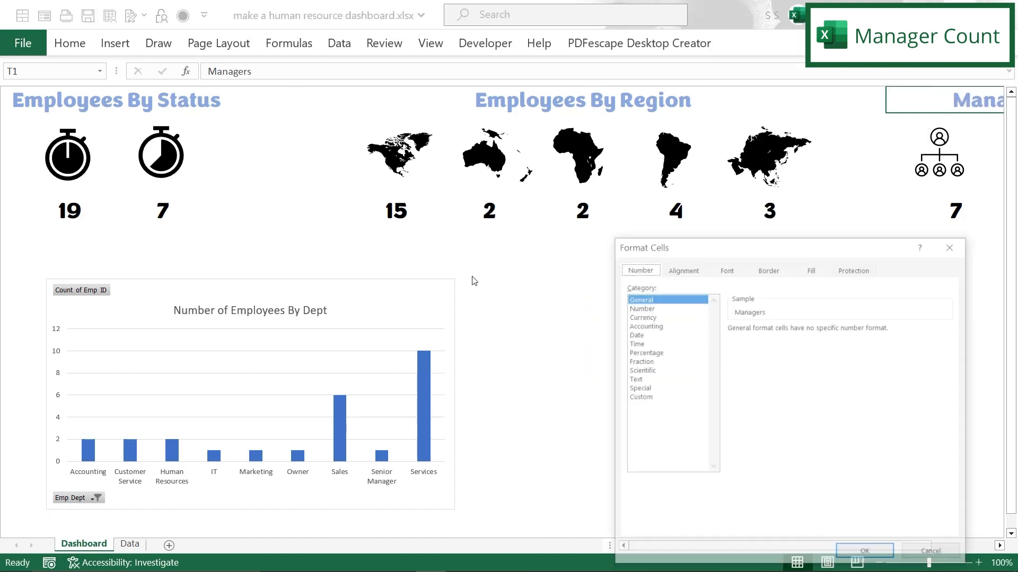
{"action": "left_click", "coordinate": [681, 269]}
{"action": "left_click", "coordinate": [635, 414]}
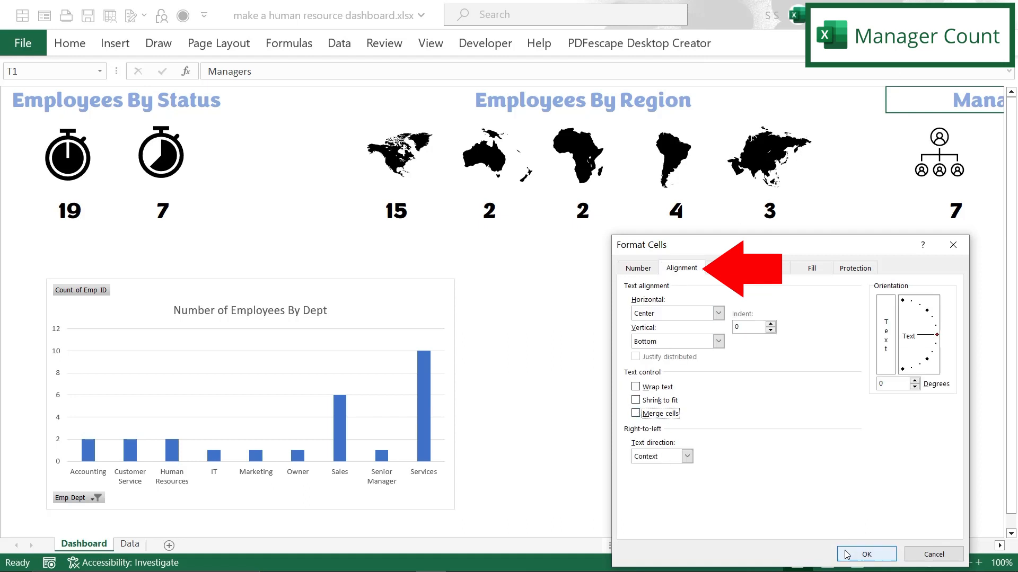
{"action": "left_click", "coordinate": [635, 414]}
{"action": "left_click", "coordinate": [866, 555]}
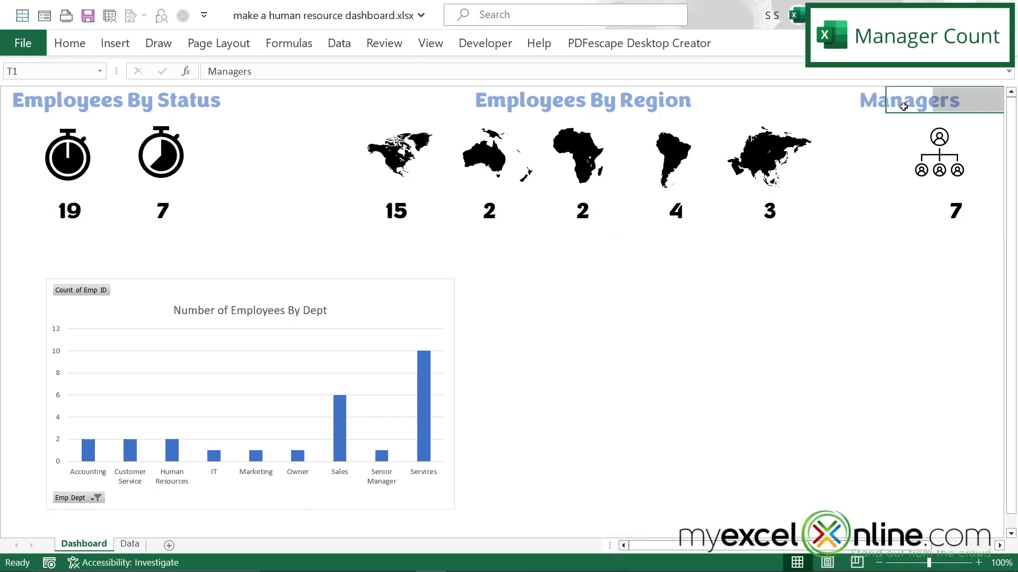
Step: Move the manager count from U8 to T8 and align the hierarchy icon between the count and the Managers heading
{"action": "left_click_drag", "start_coordinate": [939, 153], "coordinate": [906, 150]}
{"action": "left_click", "coordinate": [949, 212]}
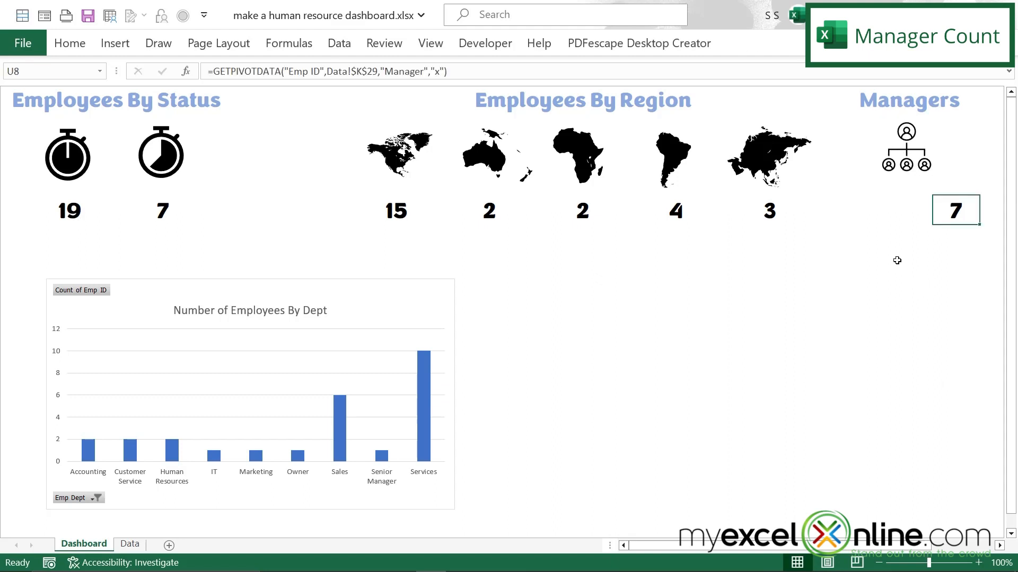
{"action": "key", "text": "ctrl+c"}
{"action": "left_click", "coordinate": [908, 211]}
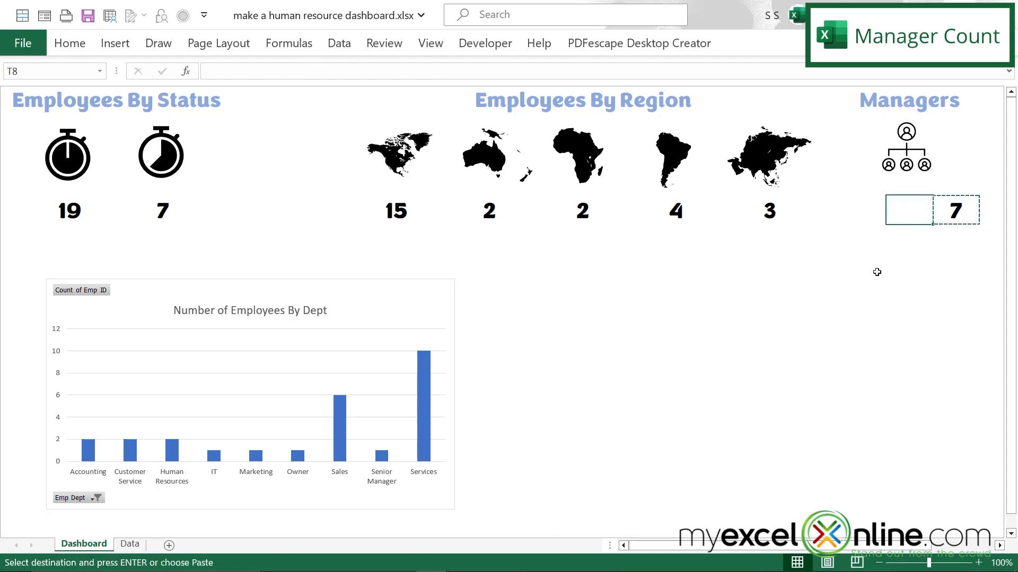
{"action": "key", "text": "ctrl+v"}
{"action": "left_click_drag", "start_coordinate": [911, 152], "coordinate": [911, 152]}
{"action": "left_click_drag", "start_coordinate": [911, 152], "coordinate": [909, 157]}
{"action": "left_click", "coordinate": [816, 327]}
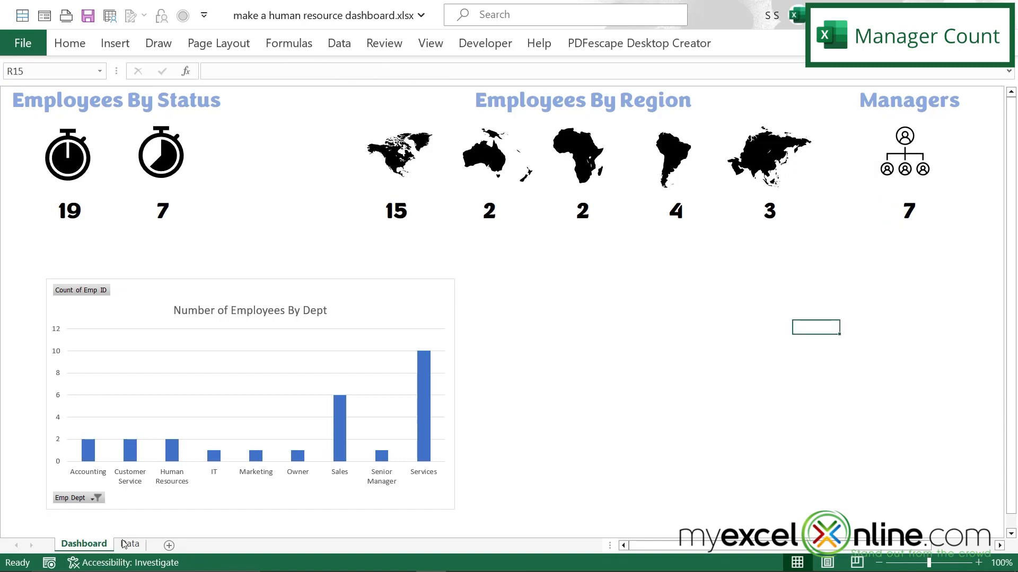
Step: Insert a PivotTable at K34 on the Data sheet, using columns A:I of that sheet as its source
{"action": "left_click", "coordinate": [124, 545]}
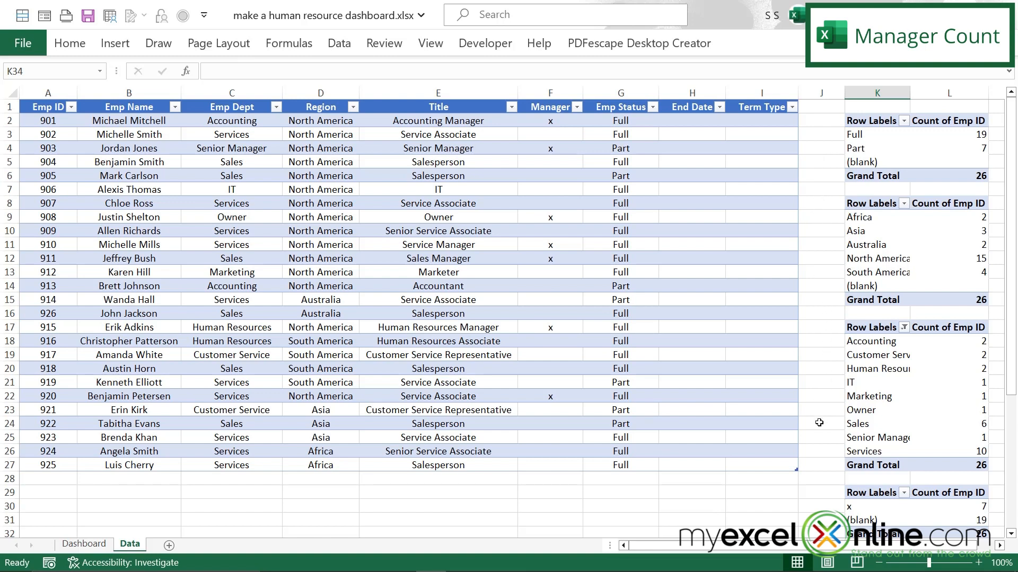
{"action": "scroll", "coordinate": [819, 422], "scroll_direction": "down", "scroll_amount": 4}
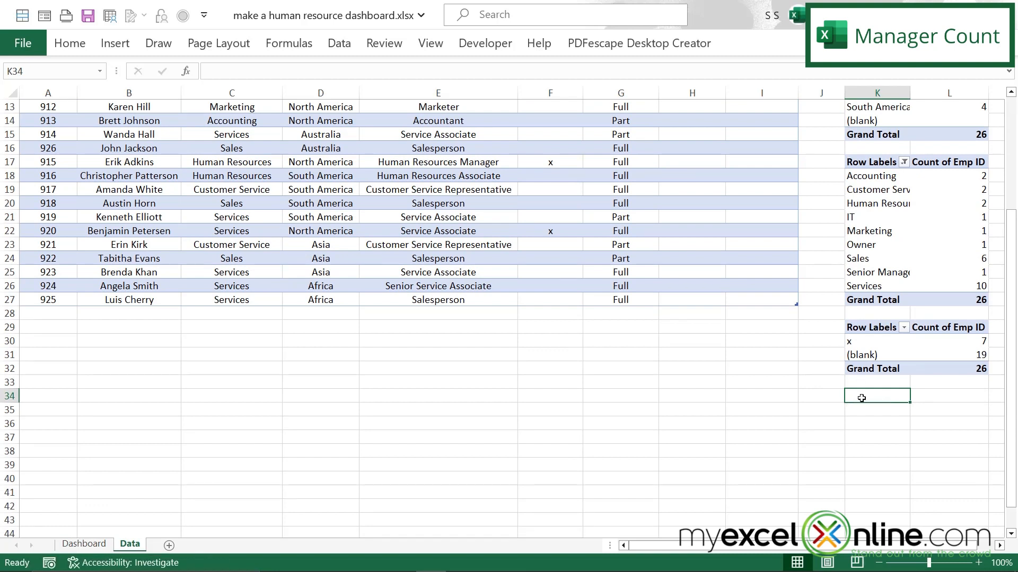
{"action": "left_click", "coordinate": [114, 43]}
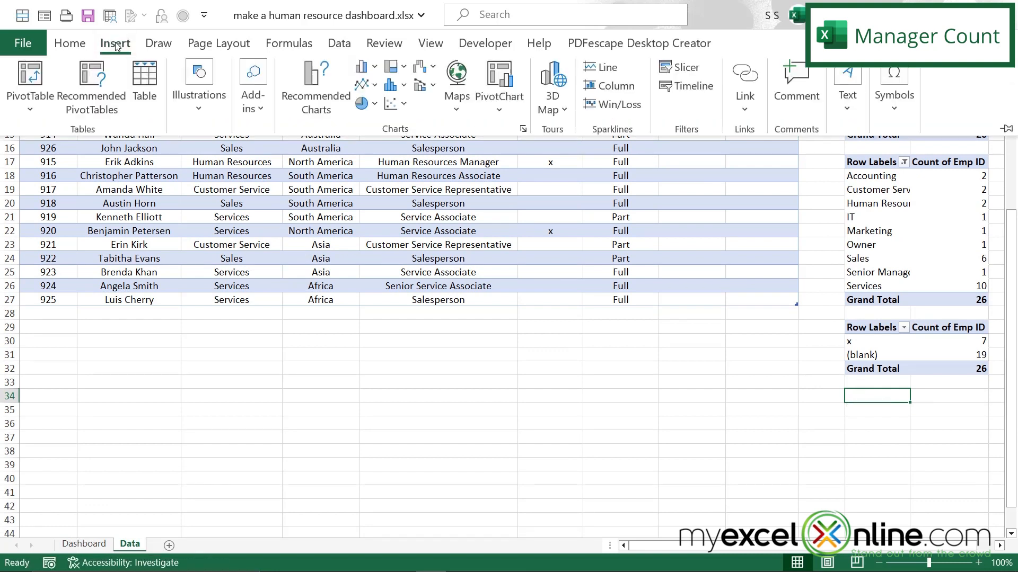
{"action": "left_click", "coordinate": [27, 85]}
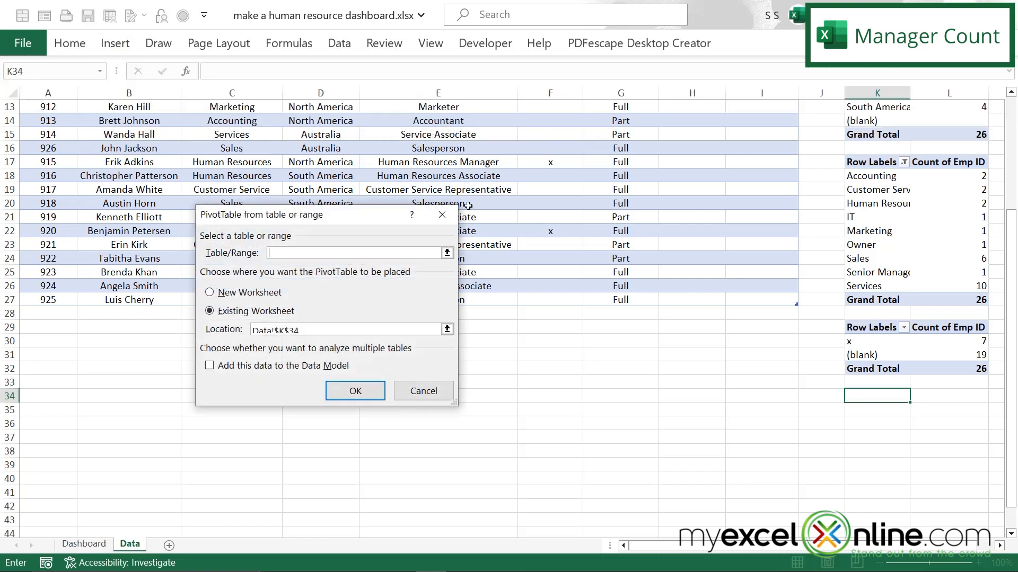
{"action": "left_click", "coordinate": [447, 254]}
{"action": "scroll", "coordinate": [441, 416], "scroll_direction": "up", "scroll_amount": 4}
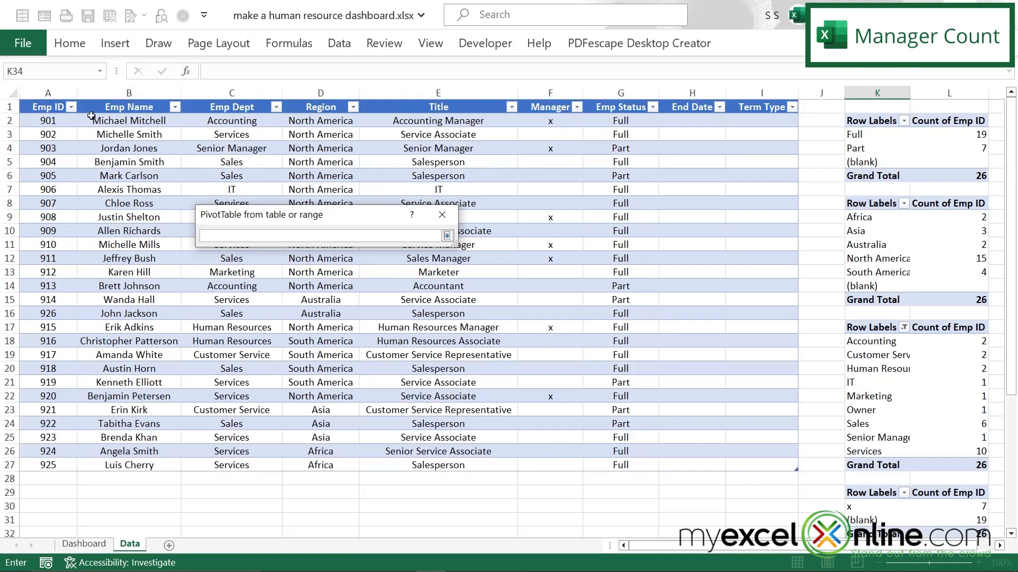
{"action": "left_click_drag", "start_coordinate": [48, 92], "coordinate": [791, 118]}
{"action": "left_click", "coordinate": [448, 237]}
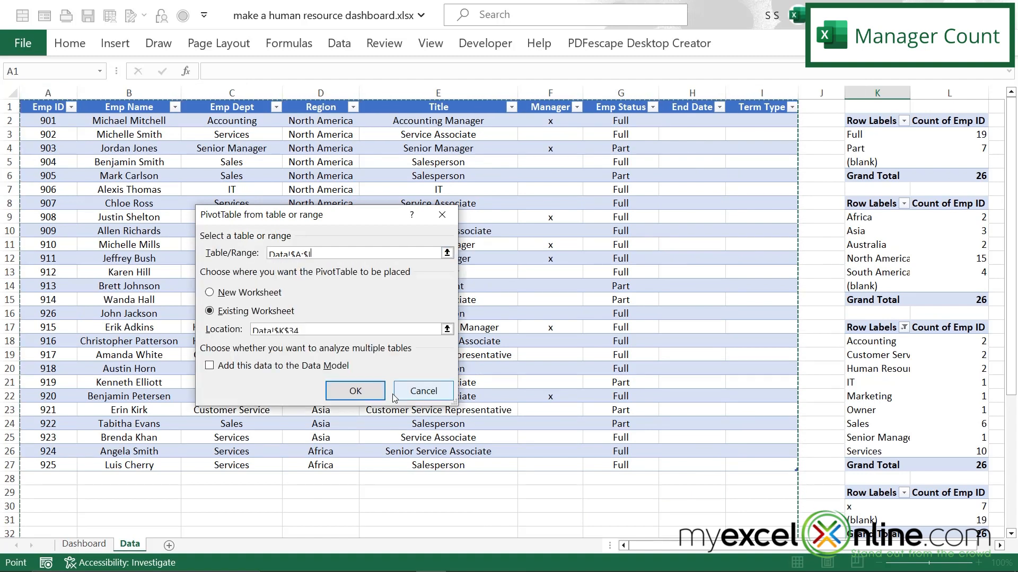
{"action": "left_click", "coordinate": [354, 390]}
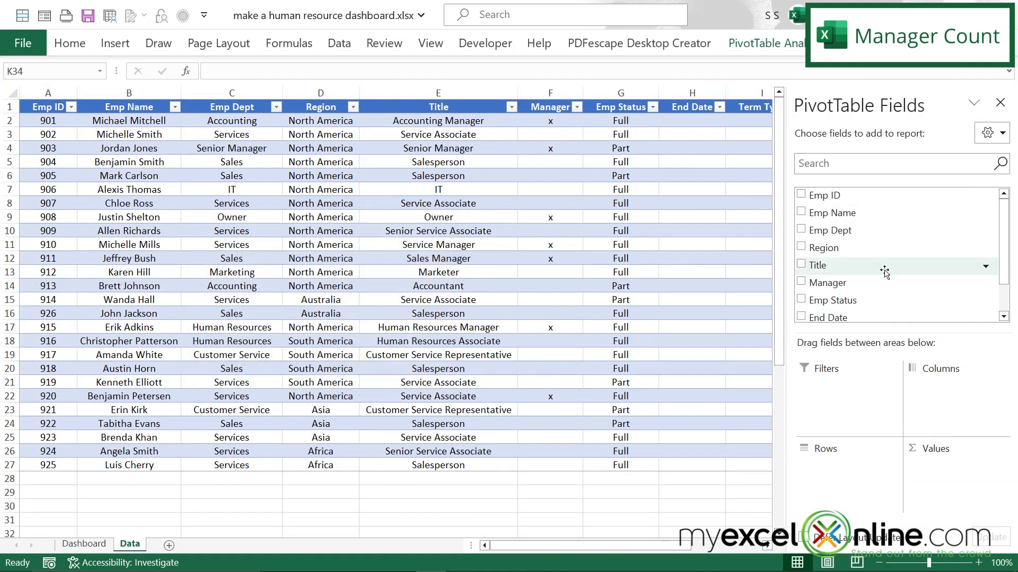
Step: Set up the new PivotTable with Region as rows, Emp Dept as columns and Emp ID as values summarized by Count
{"action": "left_click_drag", "start_coordinate": [818, 248], "coordinate": [819, 469]}
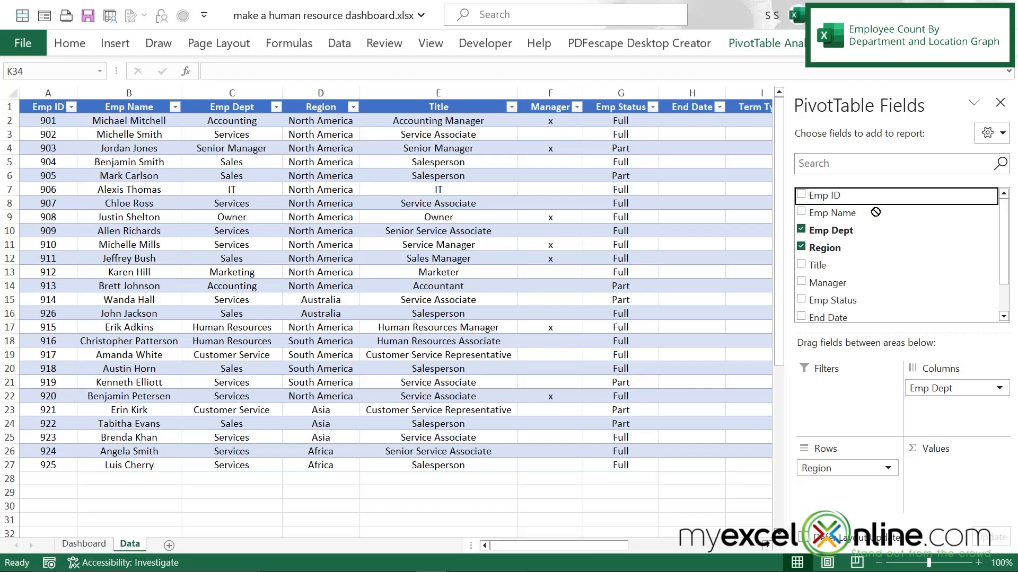
{"action": "left_click_drag", "start_coordinate": [875, 211], "coordinate": [936, 477]}
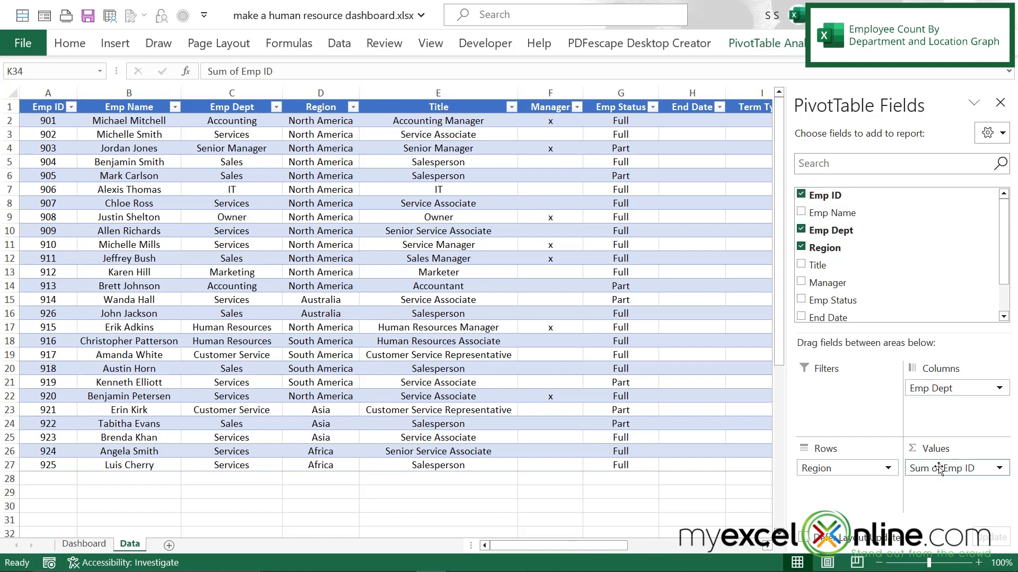
{"action": "left_click", "coordinate": [1001, 470]}
{"action": "left_click", "coordinate": [933, 451]}
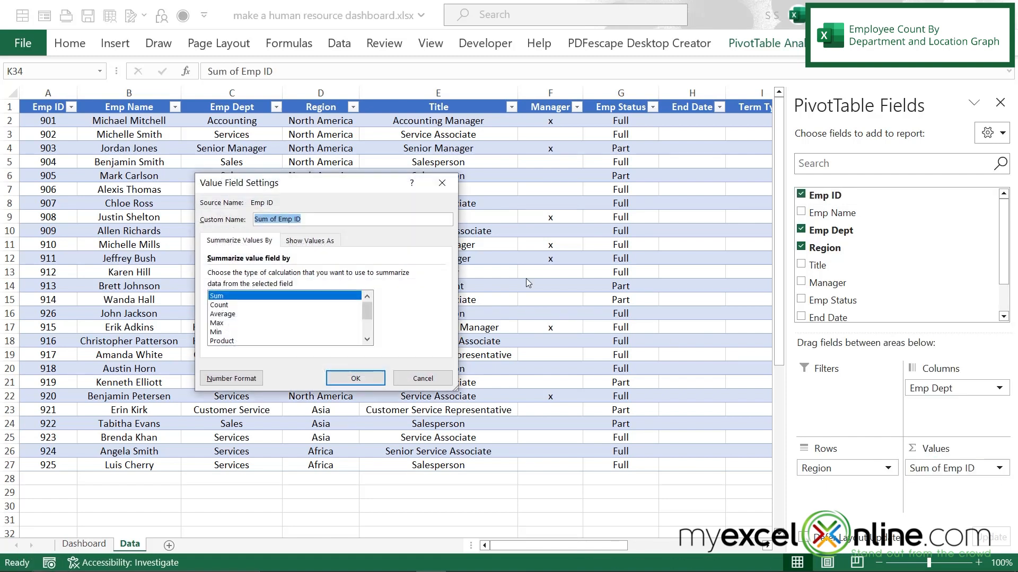
{"action": "left_click", "coordinate": [220, 306]}
{"action": "left_click", "coordinate": [355, 379]}
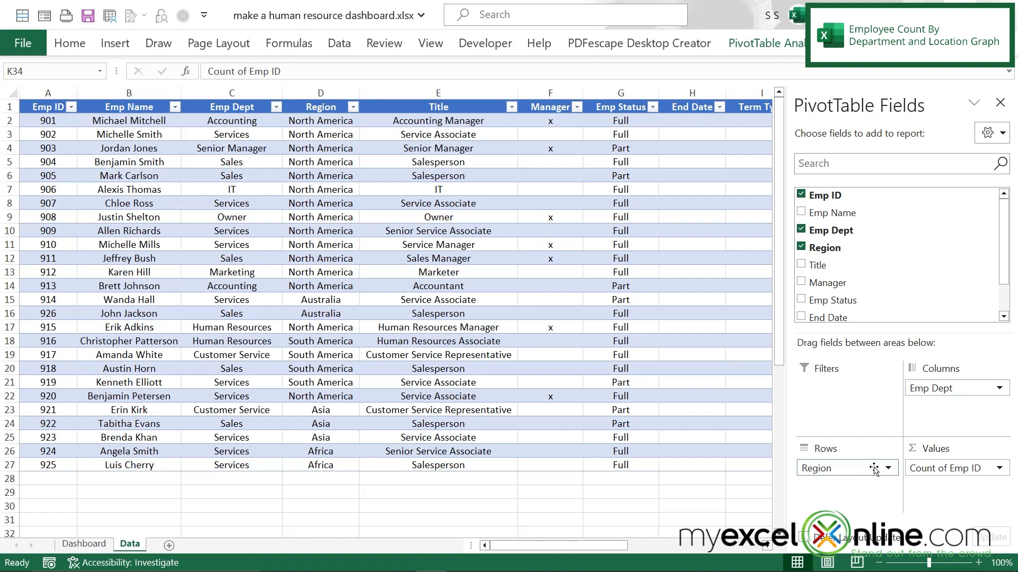
Step: Insert a 2-D clustered column chart from the Region-by-department PivotTable at K34 and place it in the empty area above that table
{"action": "left_click", "coordinate": [1001, 102]}
{"action": "scroll", "coordinate": [901, 318], "scroll_direction": "down", "scroll_amount": 4}
{"action": "left_click_drag", "start_coordinate": [883, 398], "coordinate": [1014, 508]}
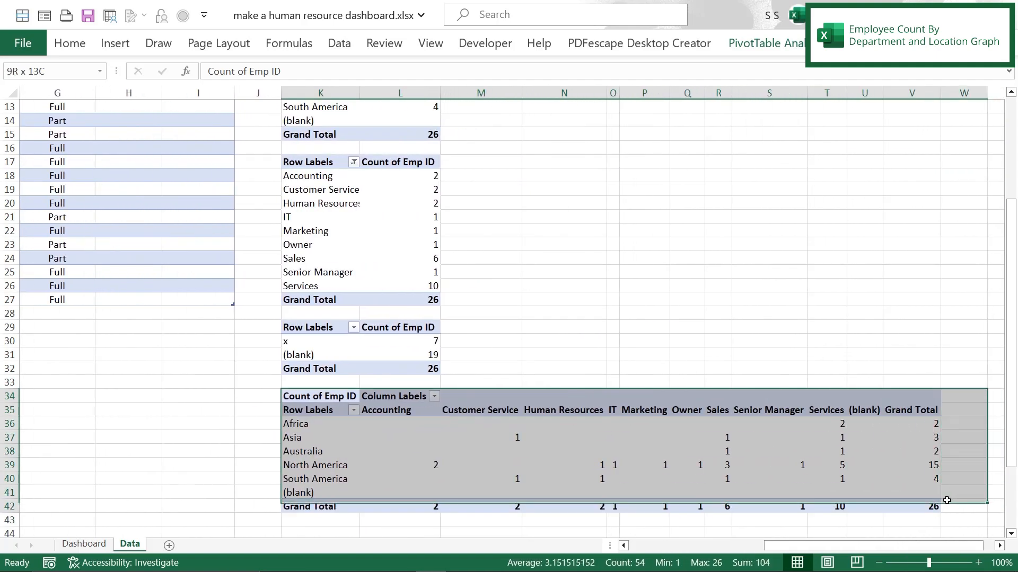
{"action": "left_click", "coordinate": [115, 43]}
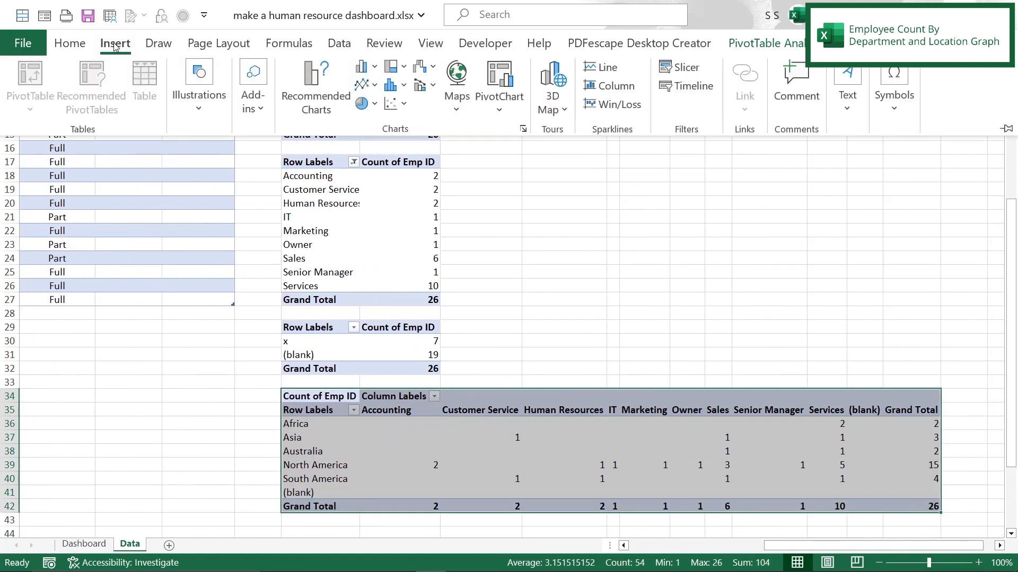
{"action": "left_click", "coordinate": [376, 69]}
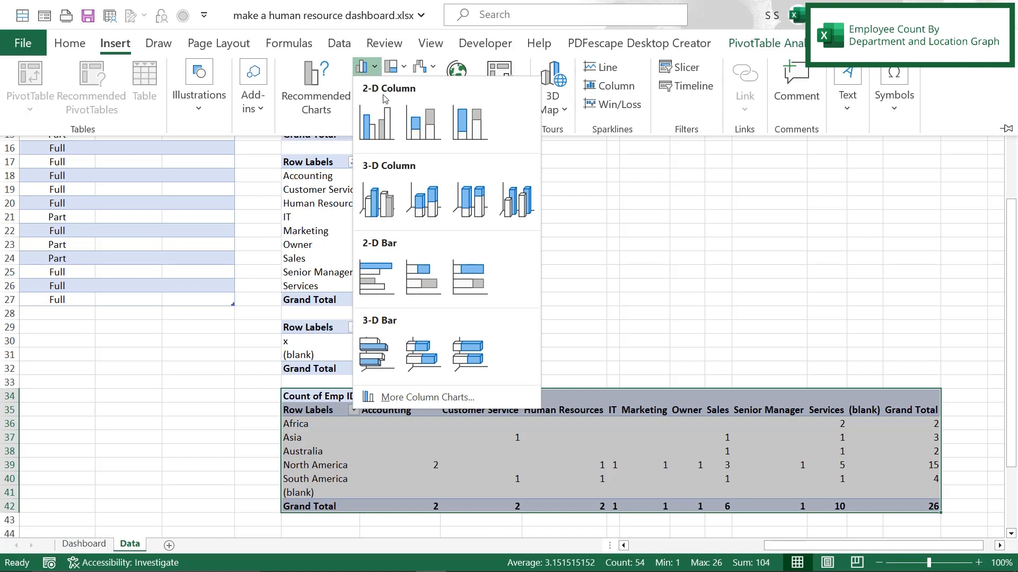
{"action": "left_click", "coordinate": [377, 132]}
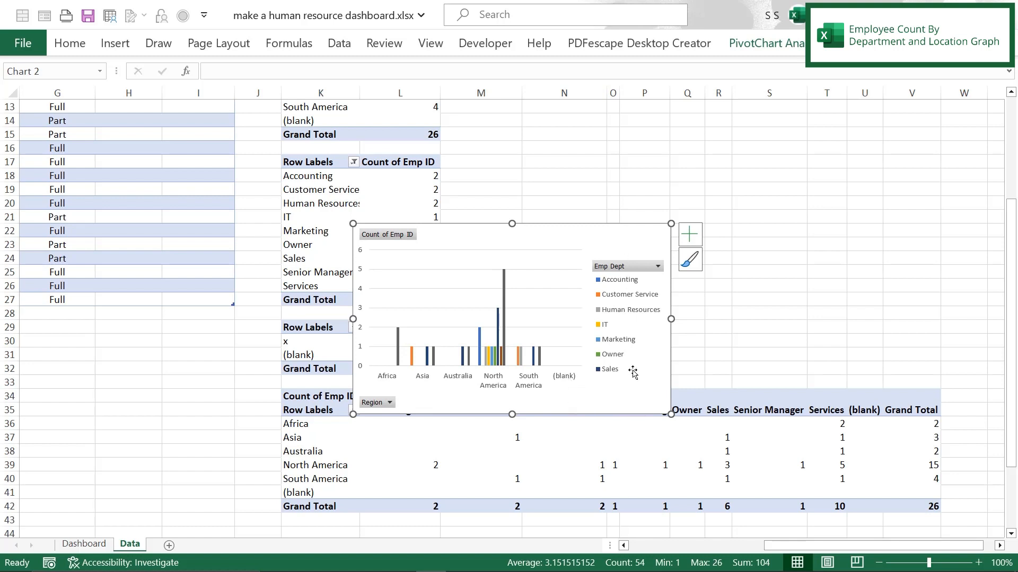
{"action": "left_click_drag", "start_coordinate": [594, 235], "coordinate": [791, 196]}
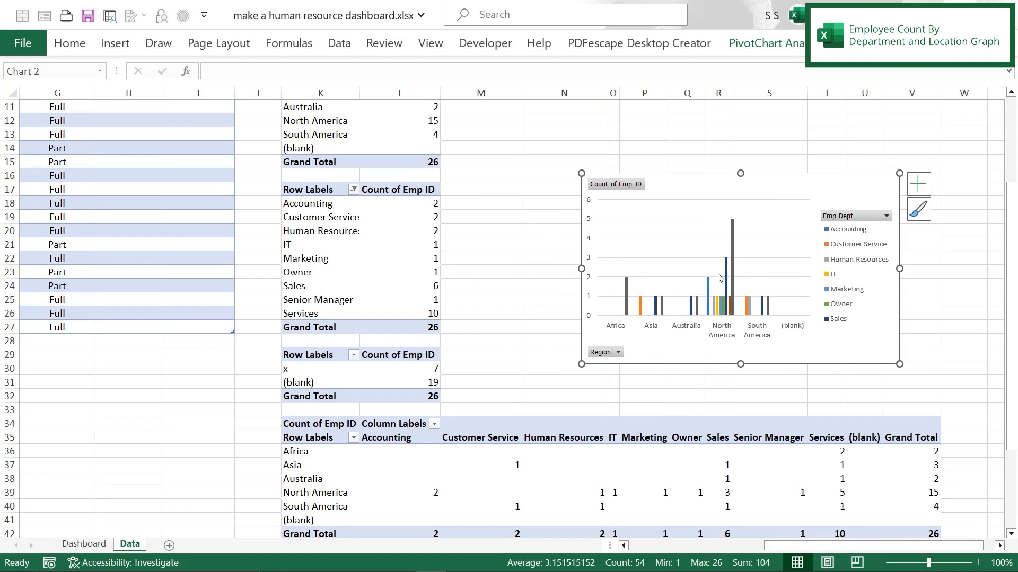
Step: Display the field list of the PivotTable at K34 to review its rows, columns and values, and close it
{"action": "left_click", "coordinate": [296, 423]}
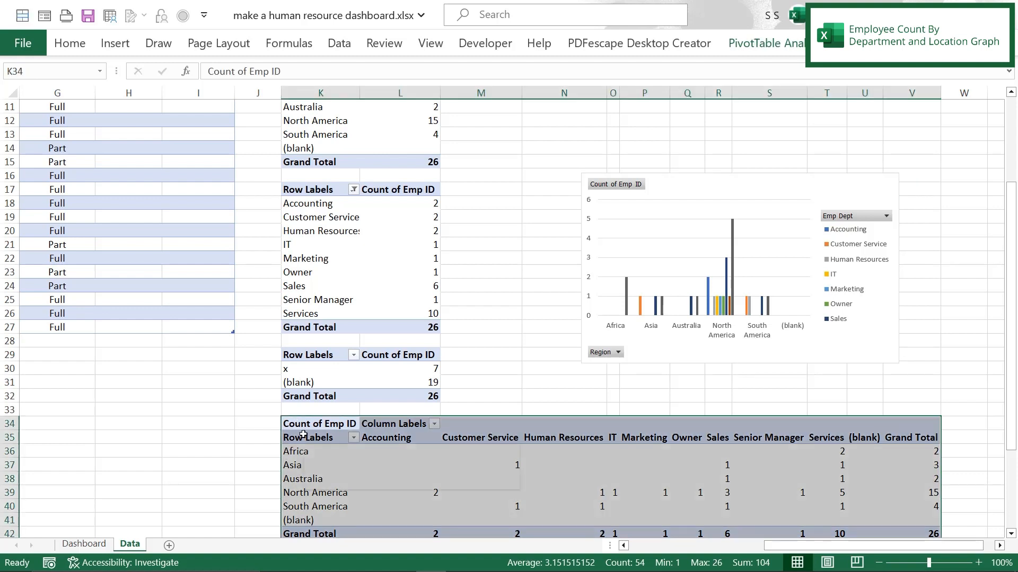
{"action": "right_click", "coordinate": [302, 435]}
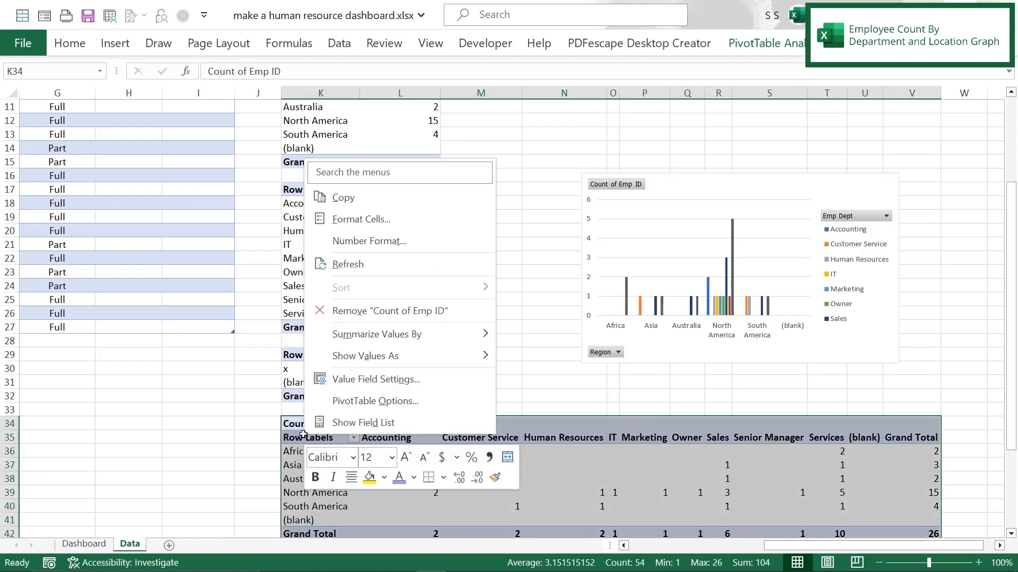
{"action": "left_click", "coordinate": [353, 424]}
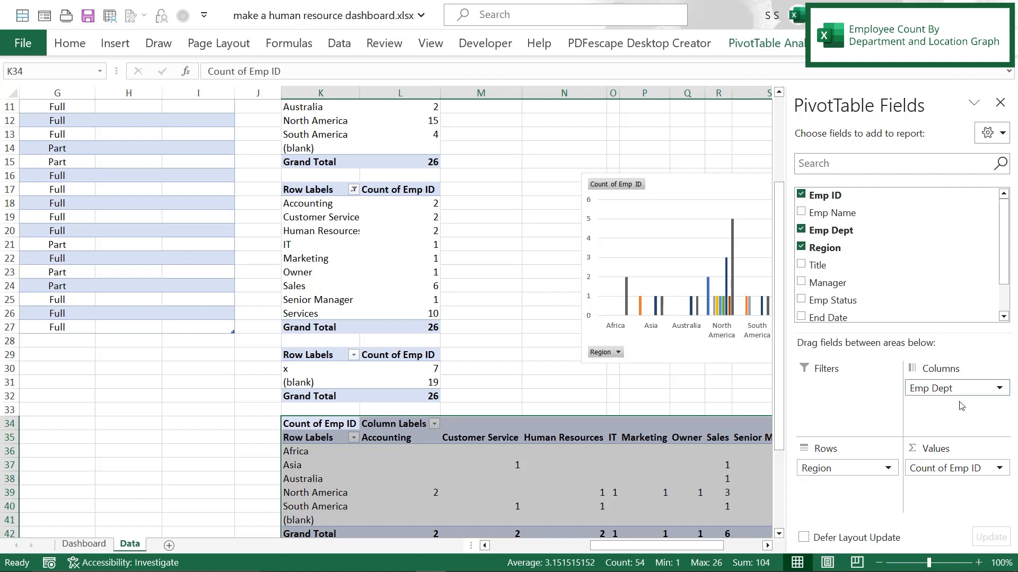
{"action": "left_click", "coordinate": [1000, 102]}
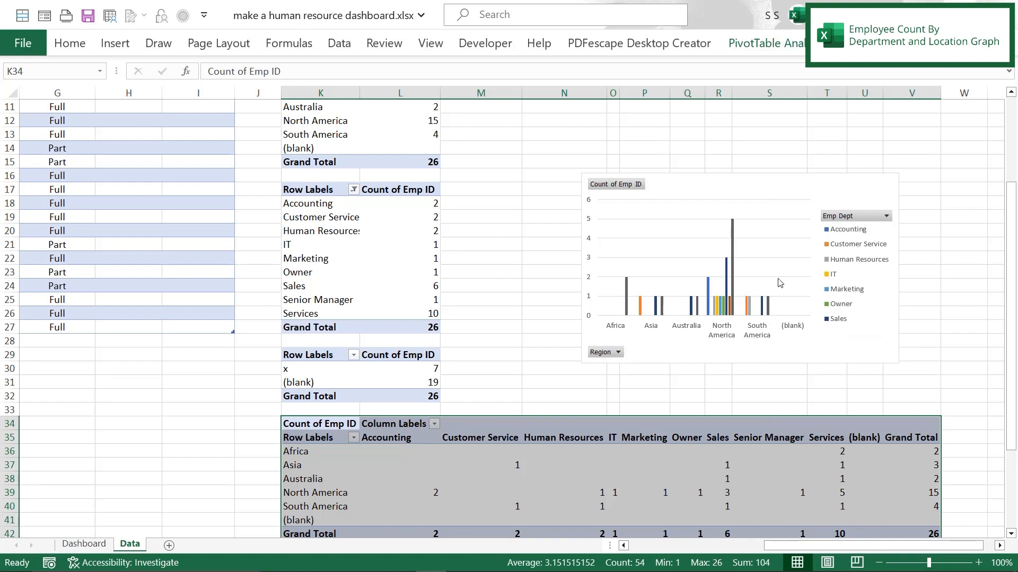
Step: Cut the clustered column chart to K11 on the Dashboard sheet, align it beside the Number of Employees By Dept chart and enlarge it to a similar height
{"action": "left_click", "coordinate": [708, 189]}
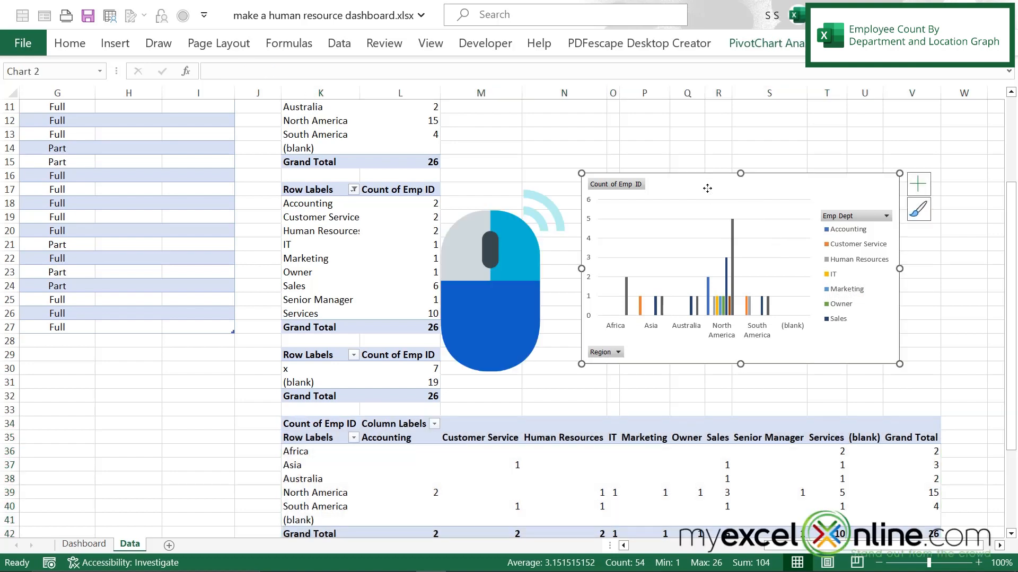
{"action": "right_click", "coordinate": [707, 188]}
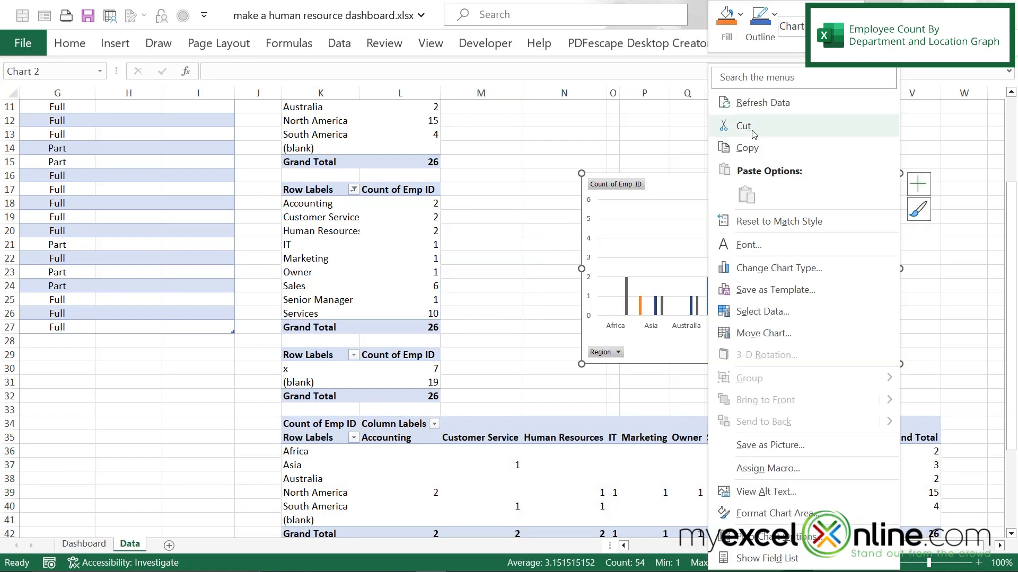
{"action": "left_click", "coordinate": [747, 123]}
{"action": "left_click", "coordinate": [85, 545]}
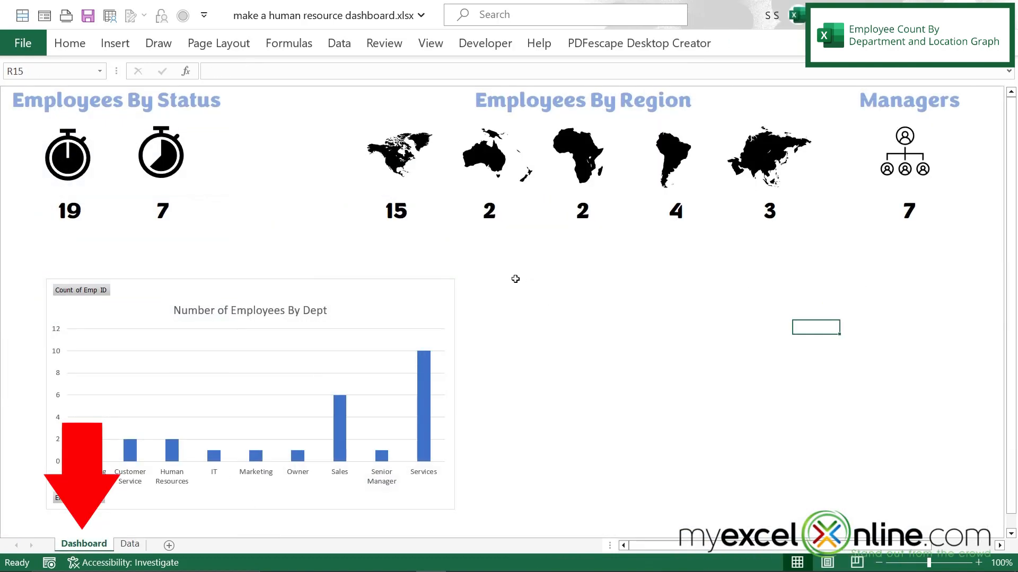
{"action": "left_click", "coordinate": [511, 276]}
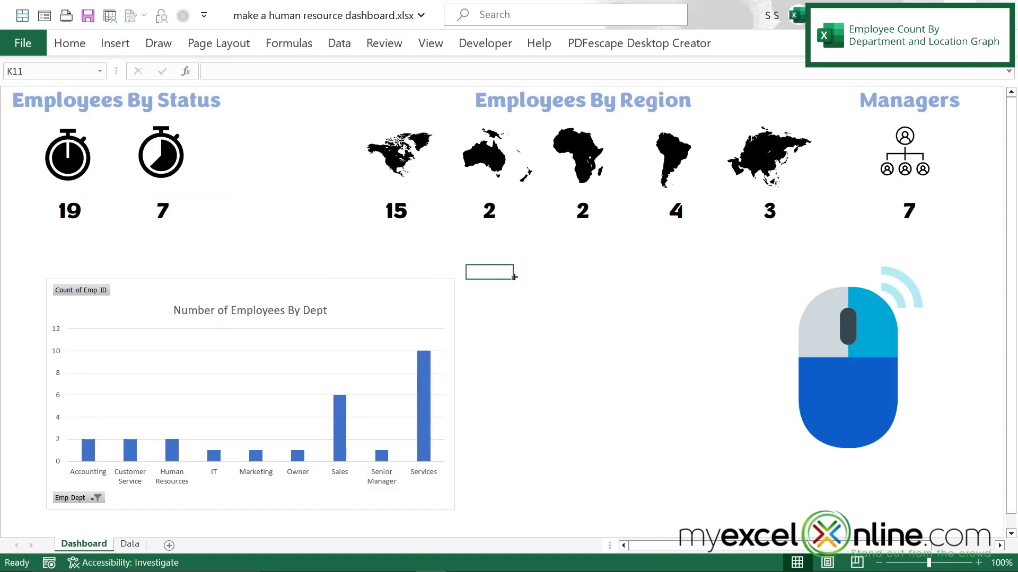
{"action": "right_click", "coordinate": [514, 277]}
{"action": "left_click", "coordinate": [538, 152]}
{"action": "mouse_move", "coordinate": [552, 269]}
{"action": "left_mouse_down"}
{"action": "mouse_move", "coordinate": [561, 280]}
{"action": "mouse_move", "coordinate": [552, 281]}
{"action": "left_mouse_up"}
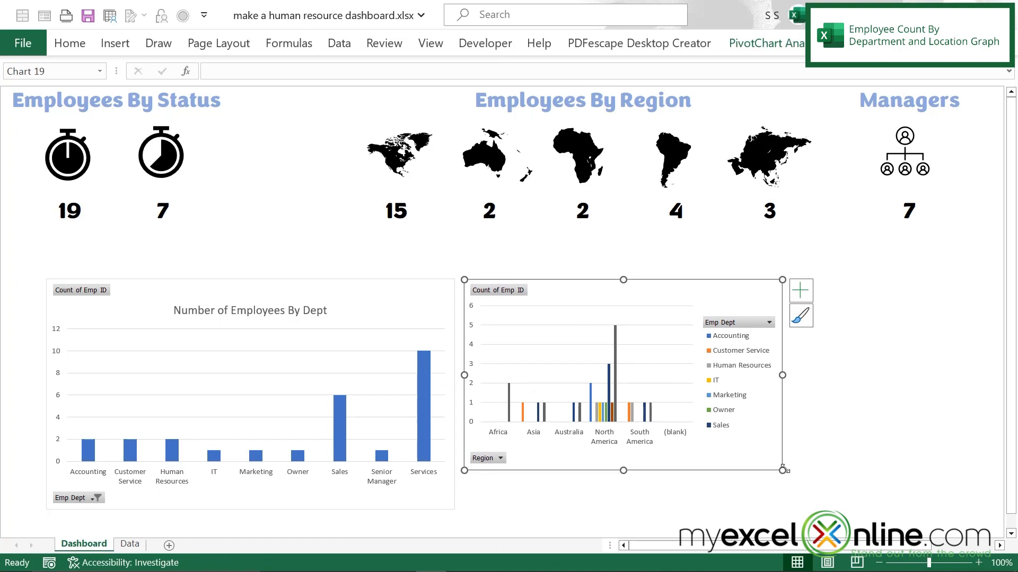
{"action": "left_click_drag", "start_coordinate": [782, 471], "coordinate": [968, 506]}
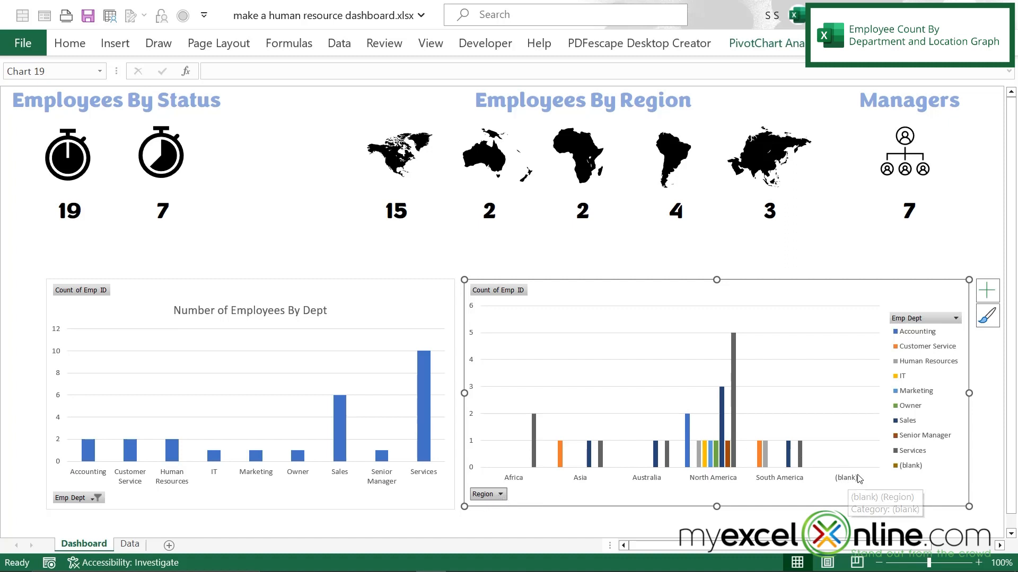
Step: Filter the Region field of the department-by-location chart to exclude (blank)
{"action": "left_click", "coordinate": [500, 495]}
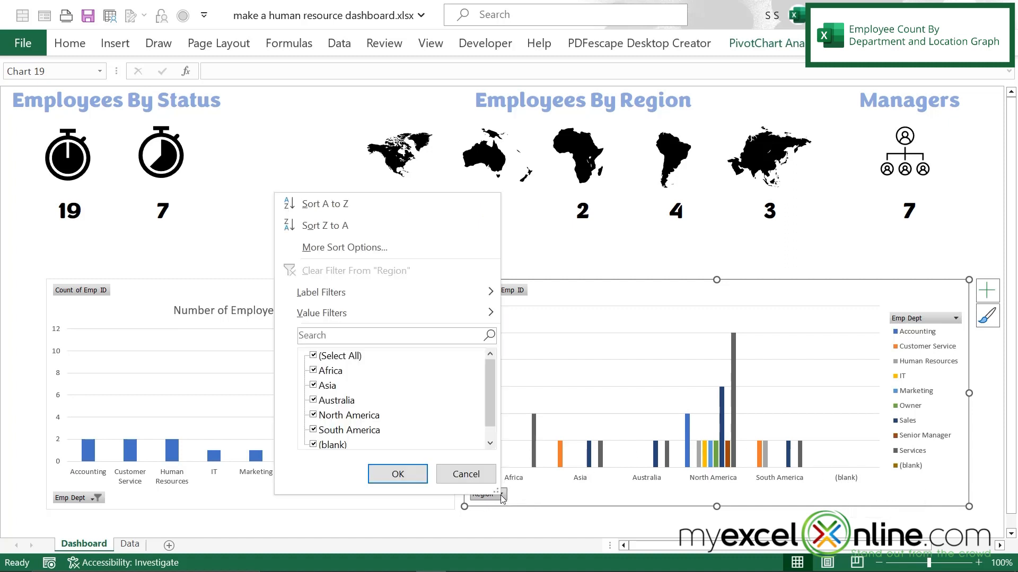
{"action": "scroll", "coordinate": [491, 412], "scroll_direction": "down", "scroll_amount": 1}
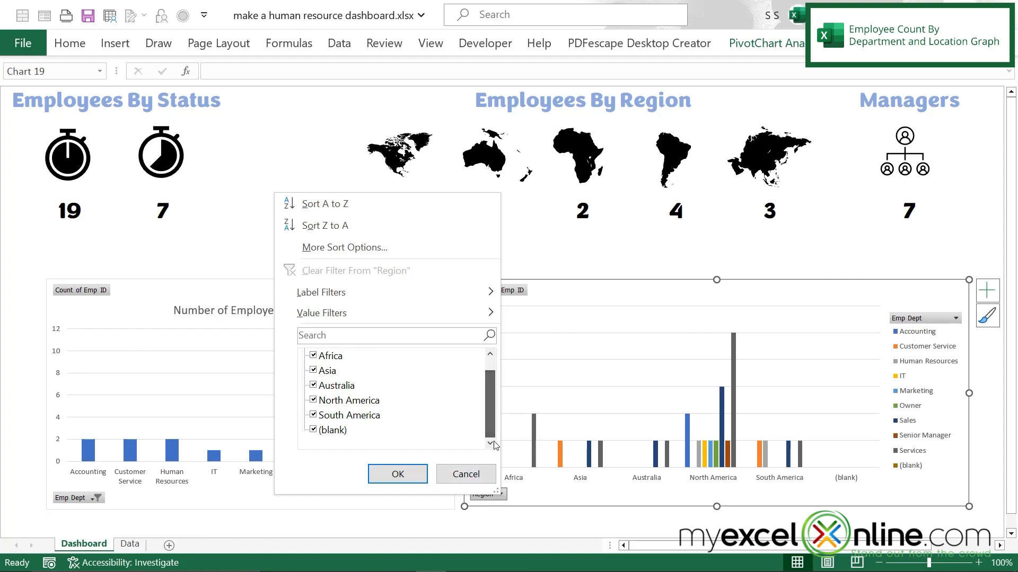
{"action": "left_click", "coordinate": [313, 430]}
{"action": "left_click", "coordinate": [398, 474]}
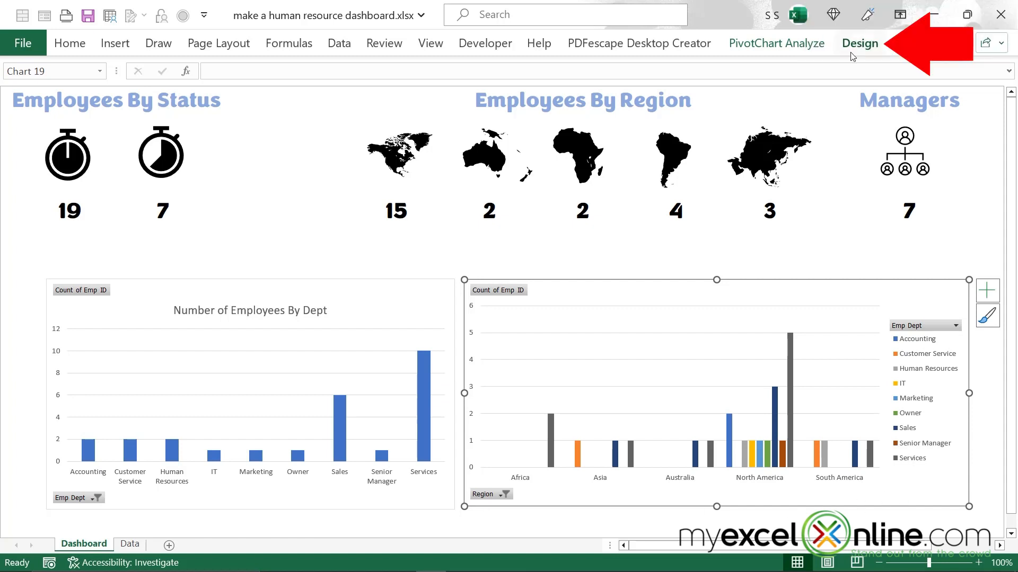
Step: Place the legend of the department-by-location chart at the bottom of the chart and deselect the chart
{"action": "left_click", "coordinate": [859, 43]}
{"action": "left_click", "coordinate": [49, 110]}
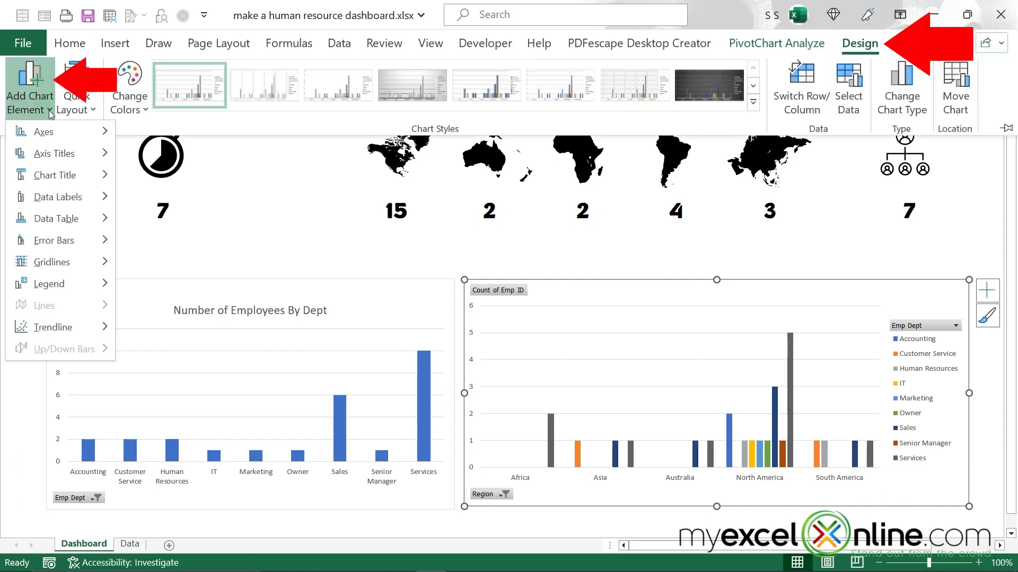
{"action": "mouse_move", "coordinate": [53, 289]}
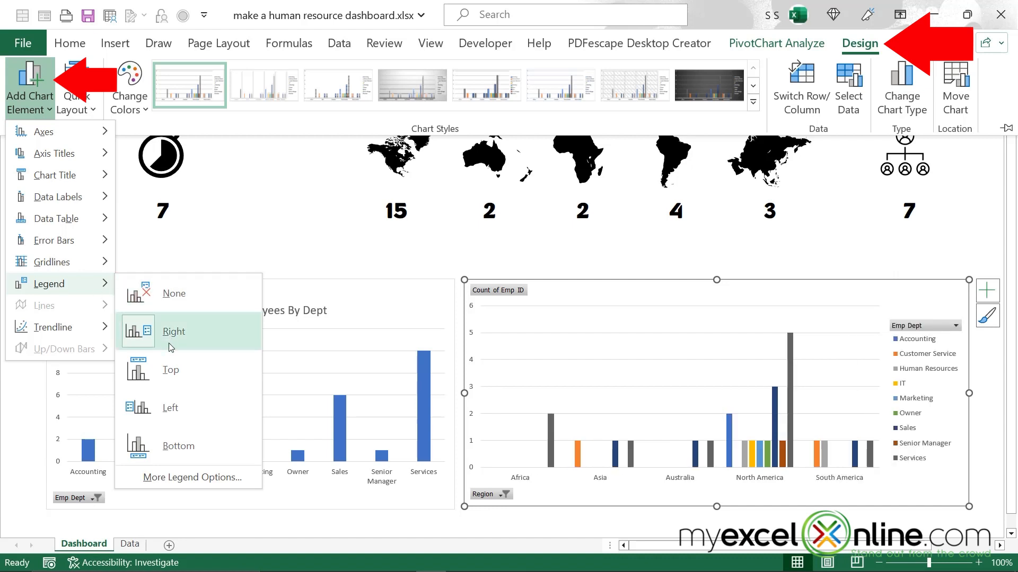
{"action": "left_click", "coordinate": [179, 450]}
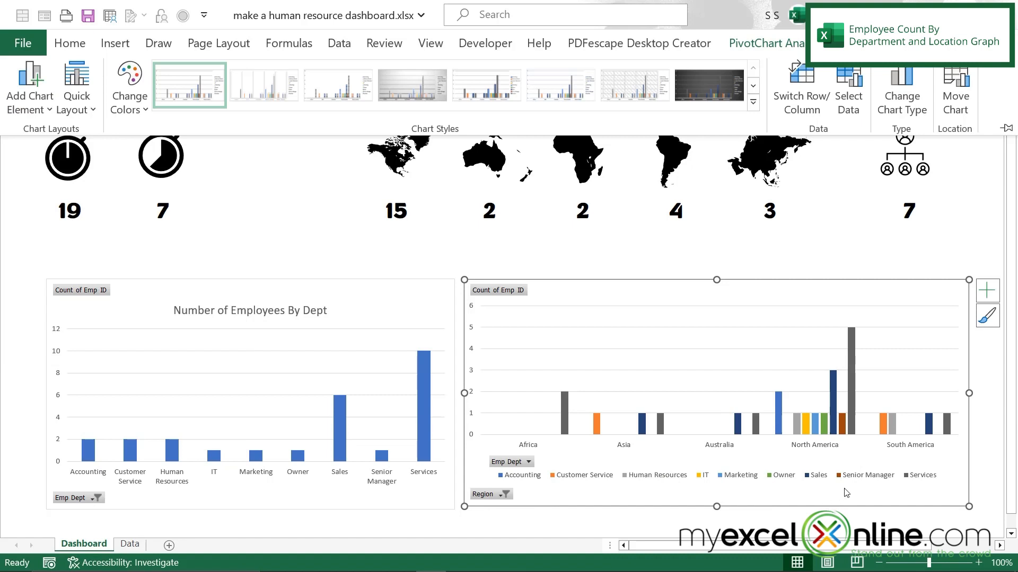
{"action": "left_click", "coordinate": [22, 258]}
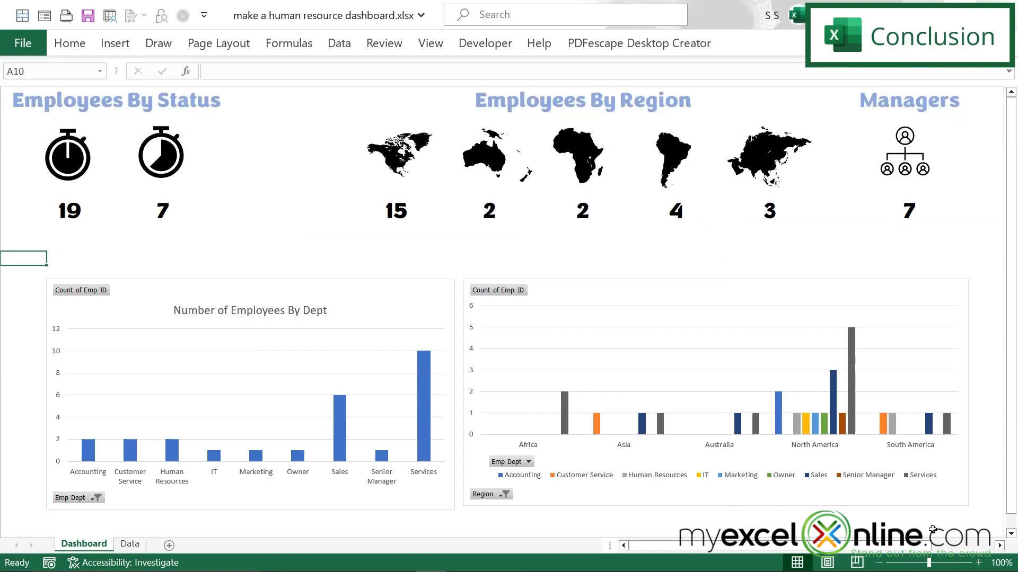